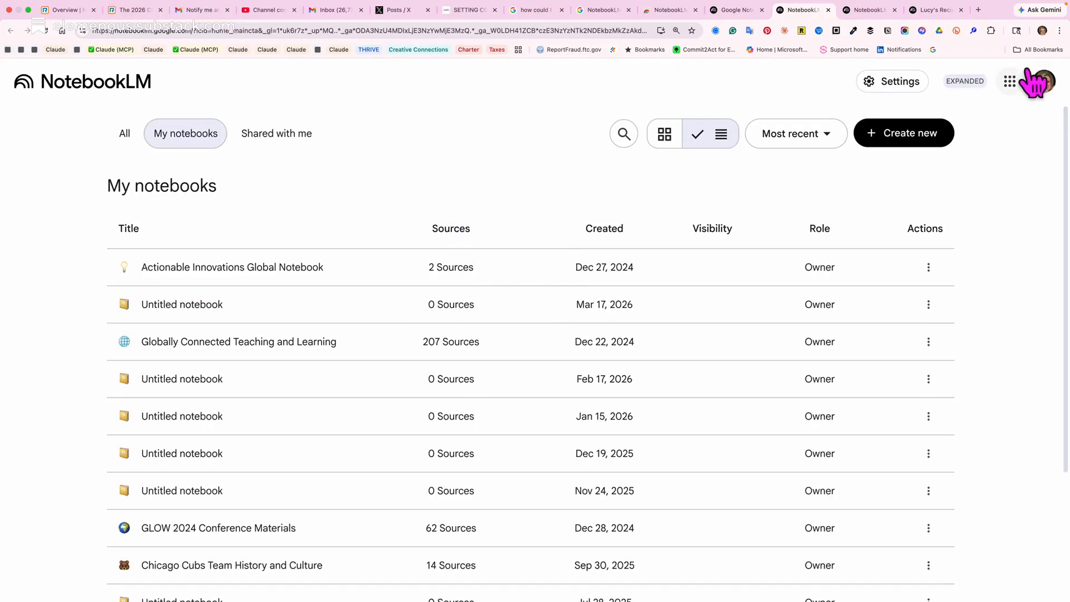
Switch to the Google account with the Pro plan and open its public Recipe Collection notebook with 3 sources.
{"action": "left_click", "coordinate": [1044, 80]}
{"action": "left_click", "coordinate": [926, 390]}
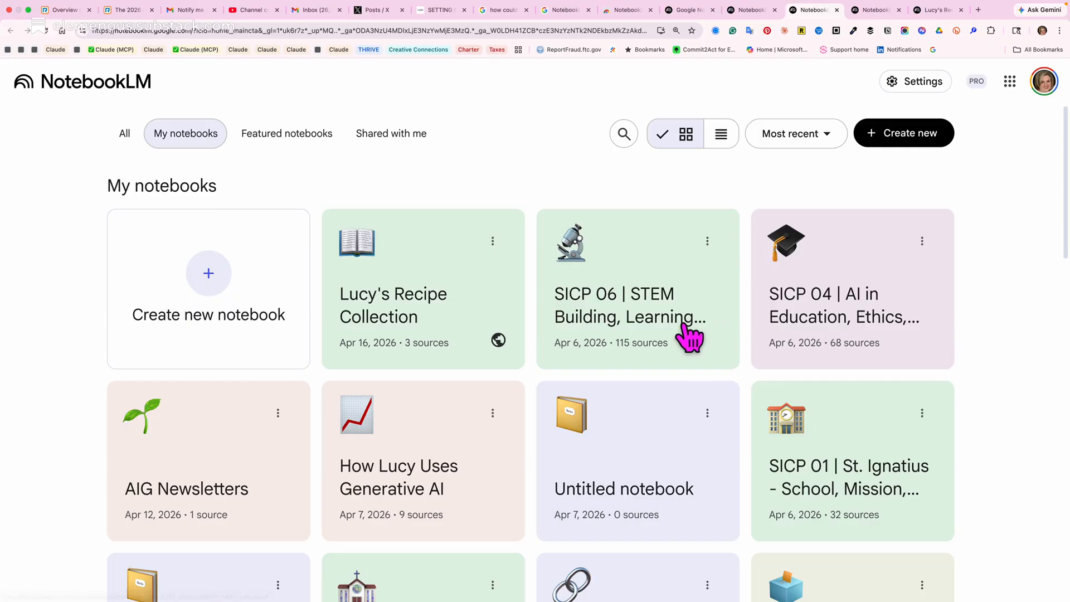
{"action": "scroll", "coordinate": [686, 335], "scroll_direction": "down", "scroll_amount": 6}
{"action": "scroll", "coordinate": [690, 337], "scroll_direction": "down", "scroll_amount": 10}
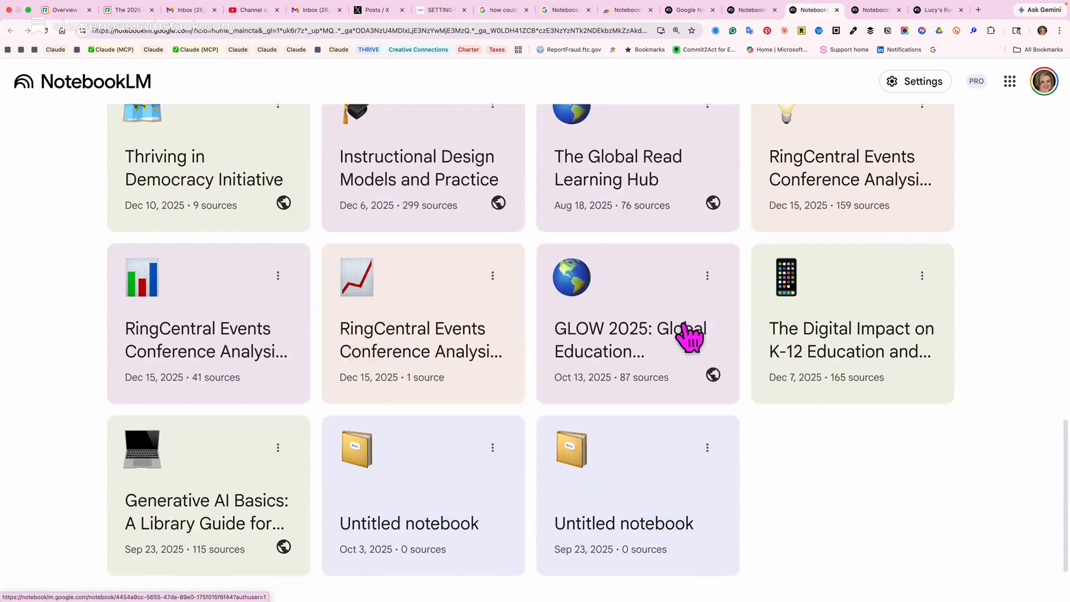
{"action": "scroll", "coordinate": [689, 337], "scroll_direction": "up", "scroll_amount": 15}
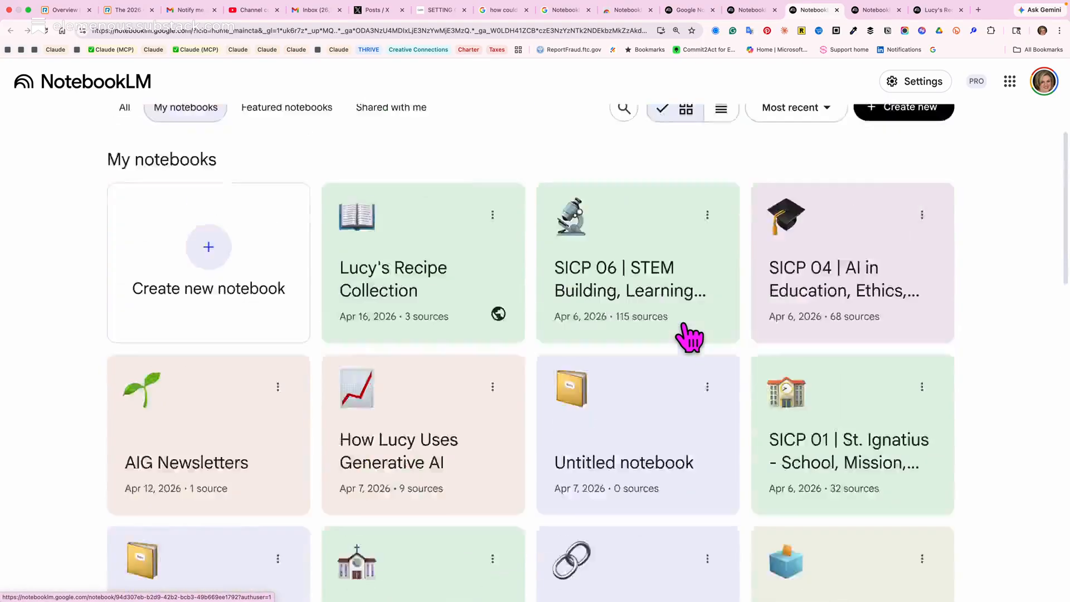
{"action": "left_click", "coordinate": [449, 292]}
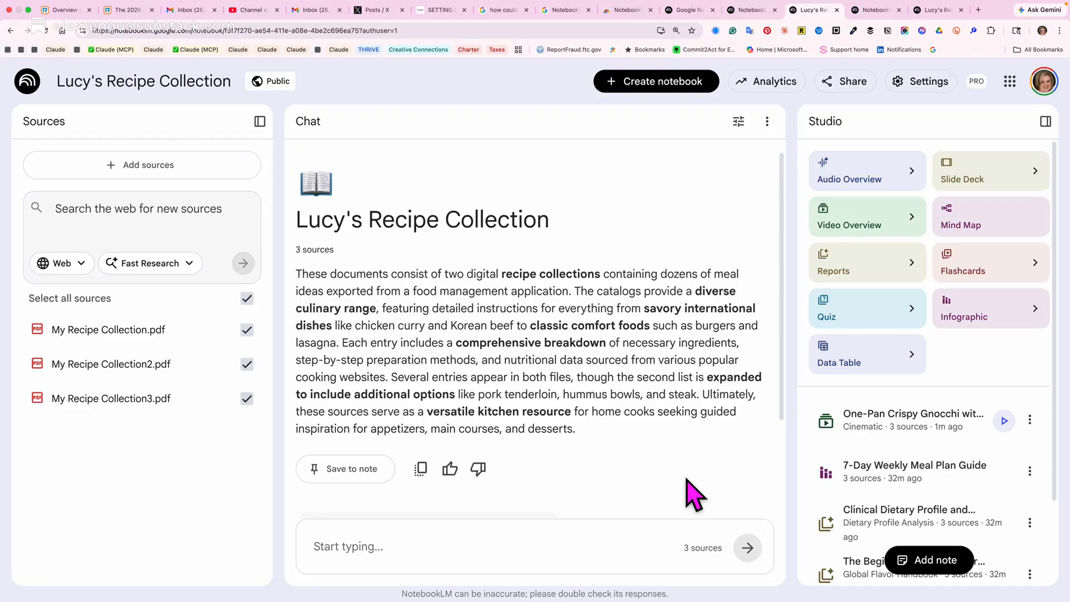
Switch to the Paprika recipe app, view its built-in browser's start page and return to the recipe list.
{"action": "key", "text": "super+Tab"}
{"action": "key", "text": "super+Tab"}
{"action": "key", "text": "super+Tab"}
{"action": "key", "text": "super+Tab"}
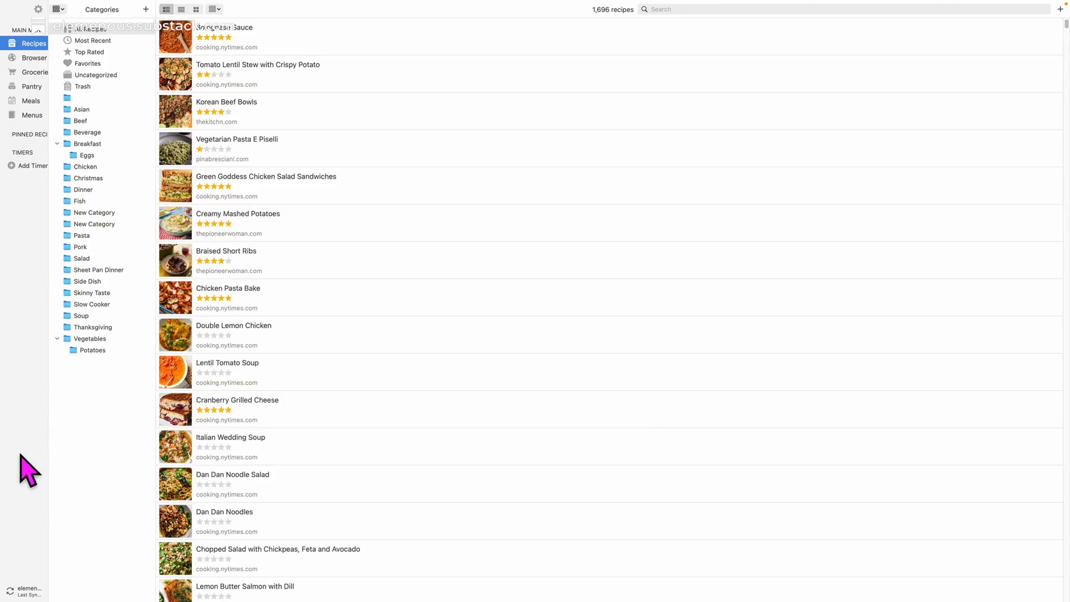
{"action": "left_click", "coordinate": [35, 60]}
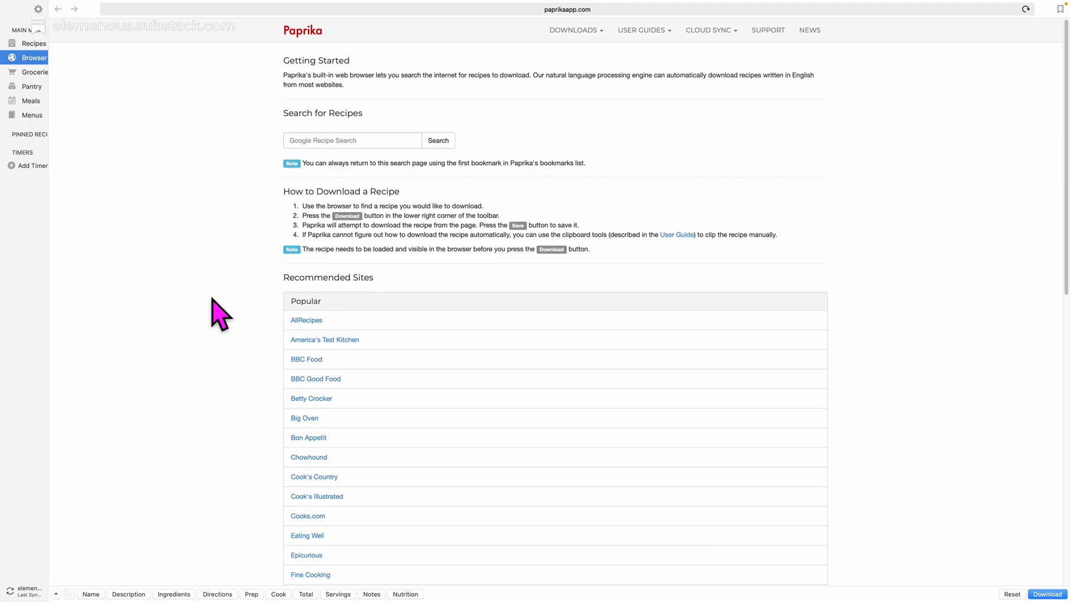
{"action": "left_click", "coordinate": [32, 44]}
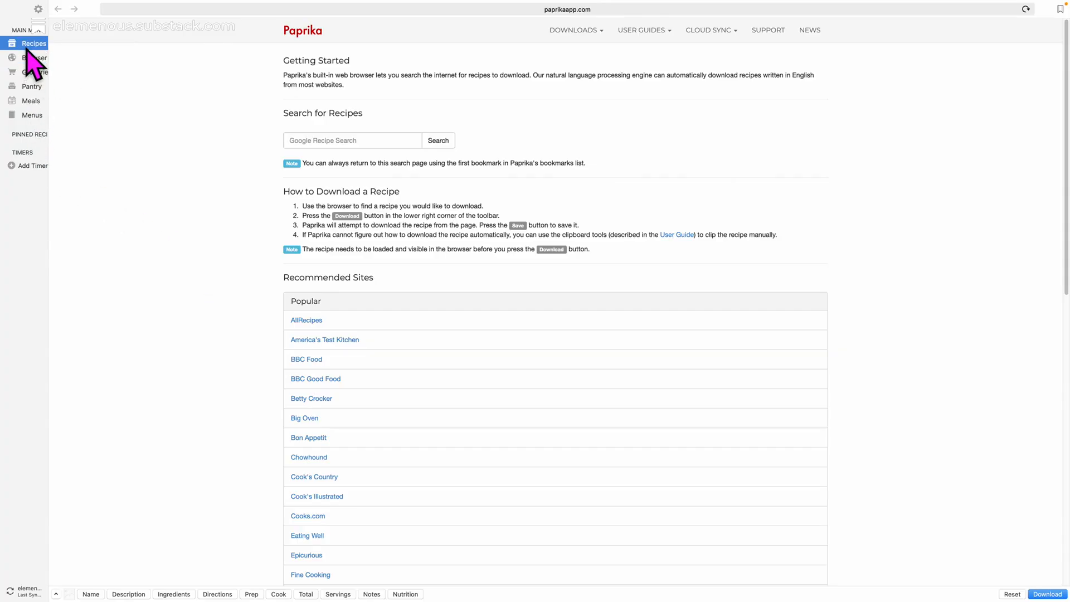
View the Korean Beef Bowls recipe and its source page on thekitchn.com, and return to the full recipe list.
{"action": "double_click", "coordinate": [406, 107]}
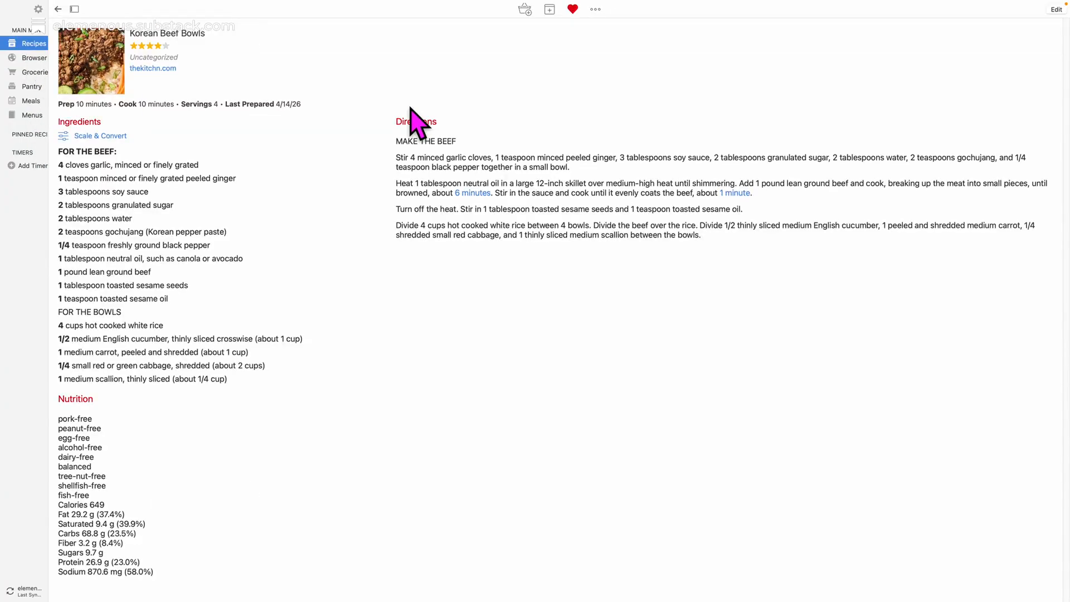
{"action": "left_click", "coordinate": [156, 70]}
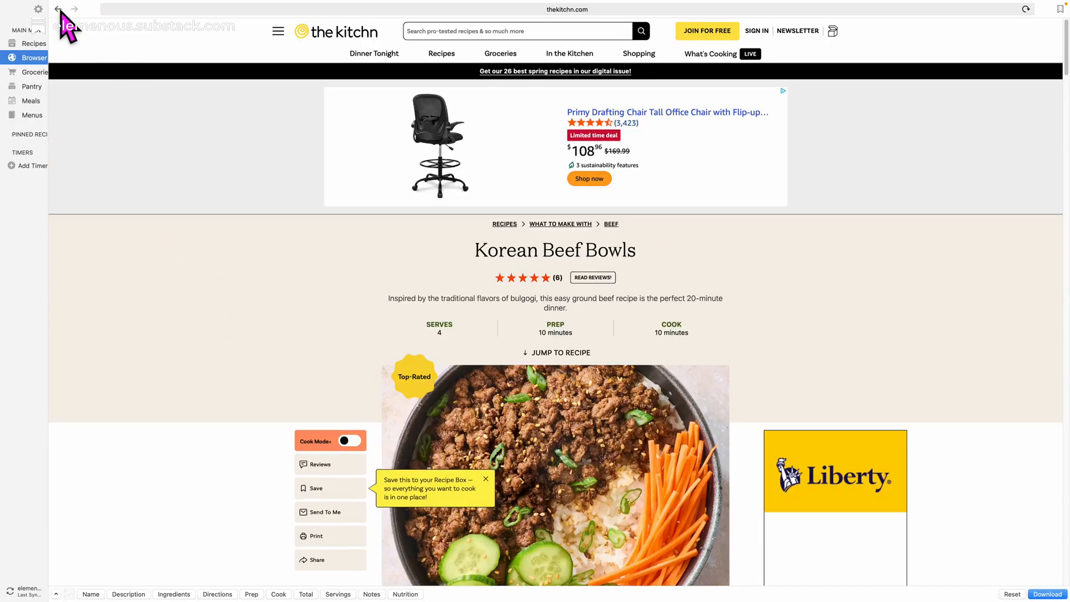
{"action": "left_click", "coordinate": [58, 9]}
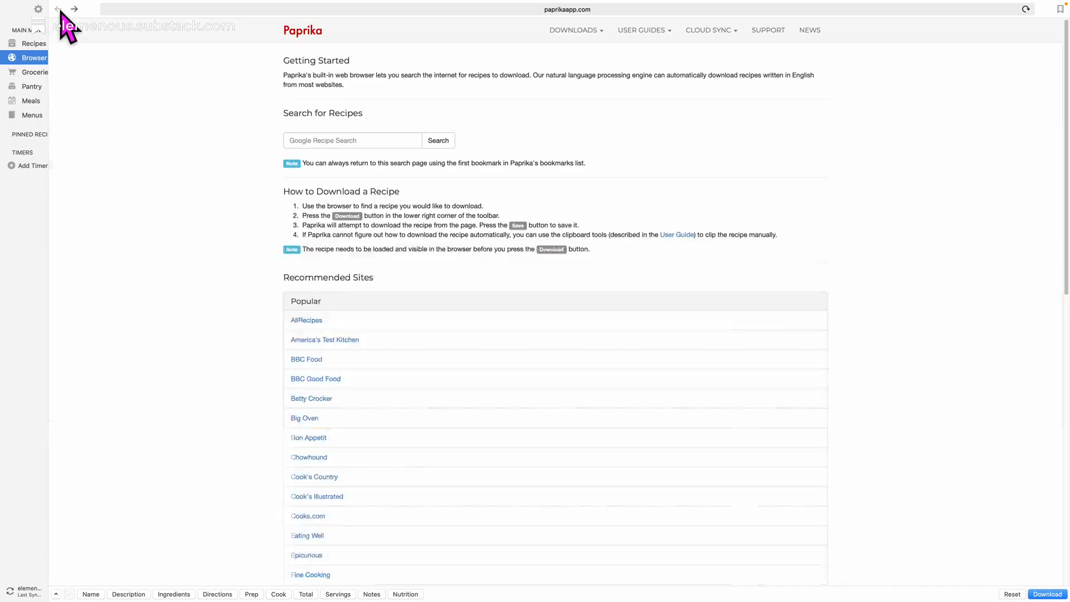
{"action": "left_click", "coordinate": [33, 44]}
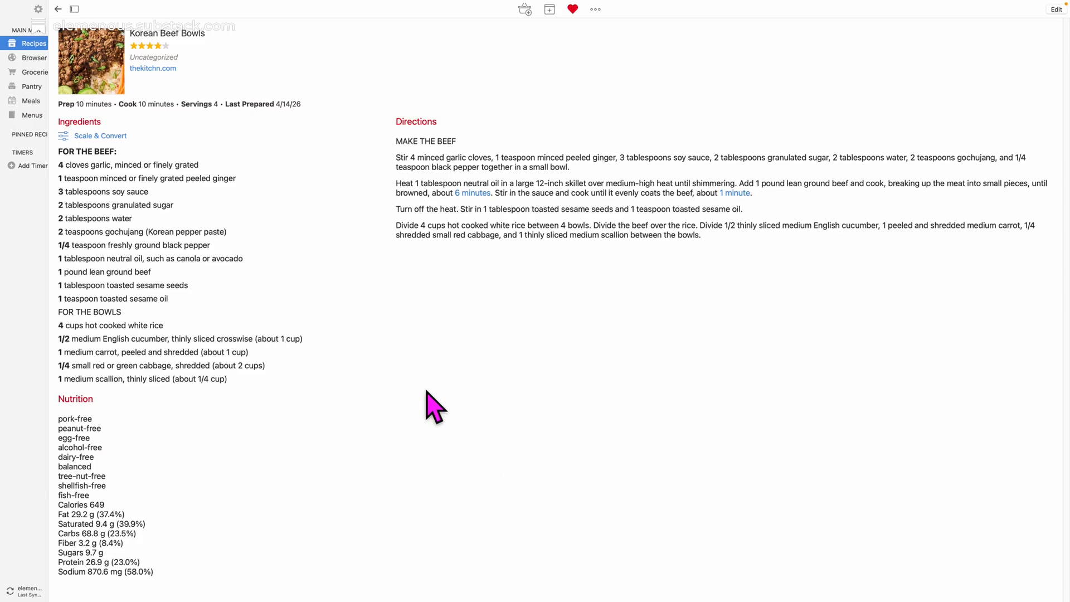
{"action": "left_click", "coordinate": [58, 9]}
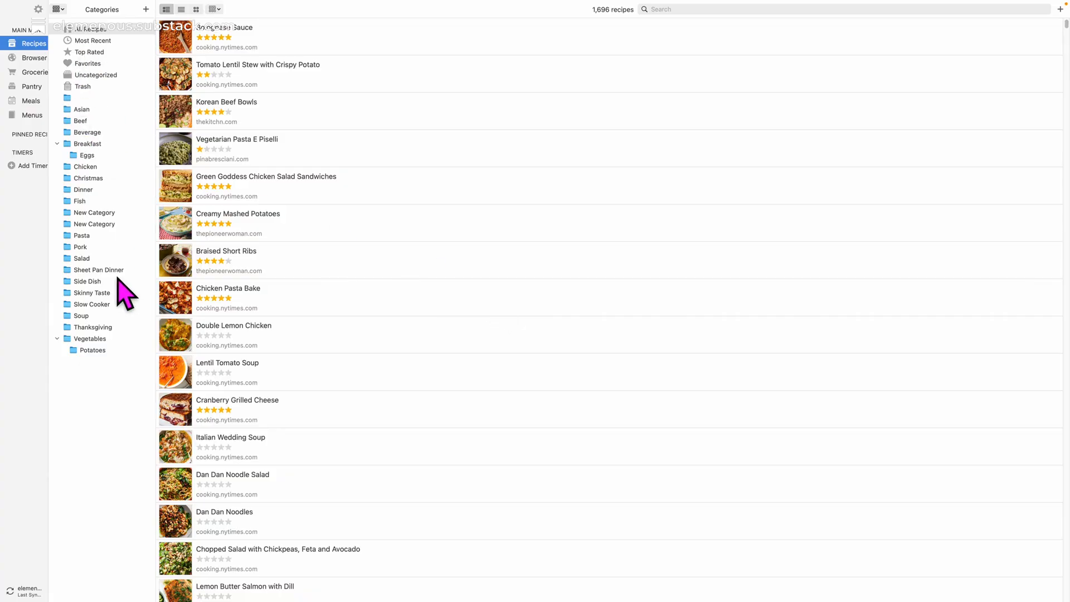
Look through Paprika's grocery lists, pantry, weekly meal plan and saved menus.
{"action": "left_click", "coordinate": [25, 58]}
{"action": "left_click", "coordinate": [23, 73]}
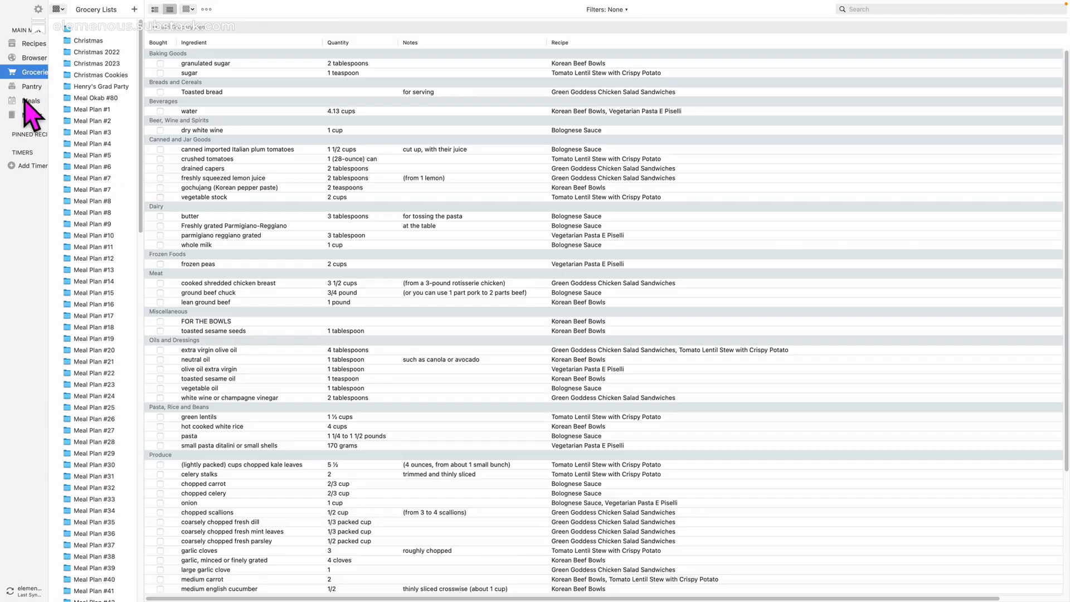
{"action": "left_click", "coordinate": [25, 87]}
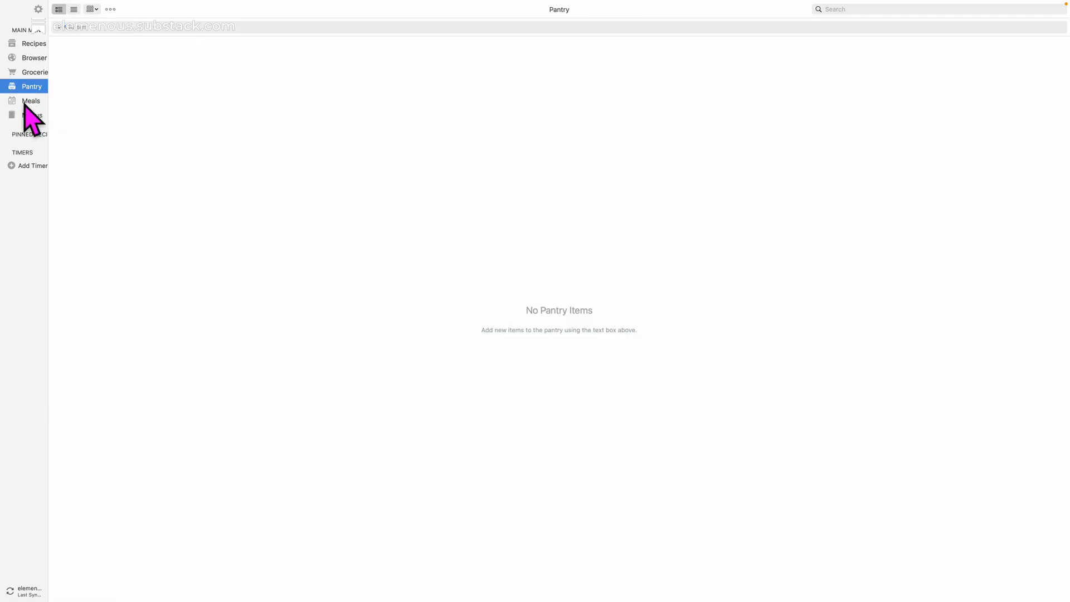
{"action": "left_click", "coordinate": [25, 102]}
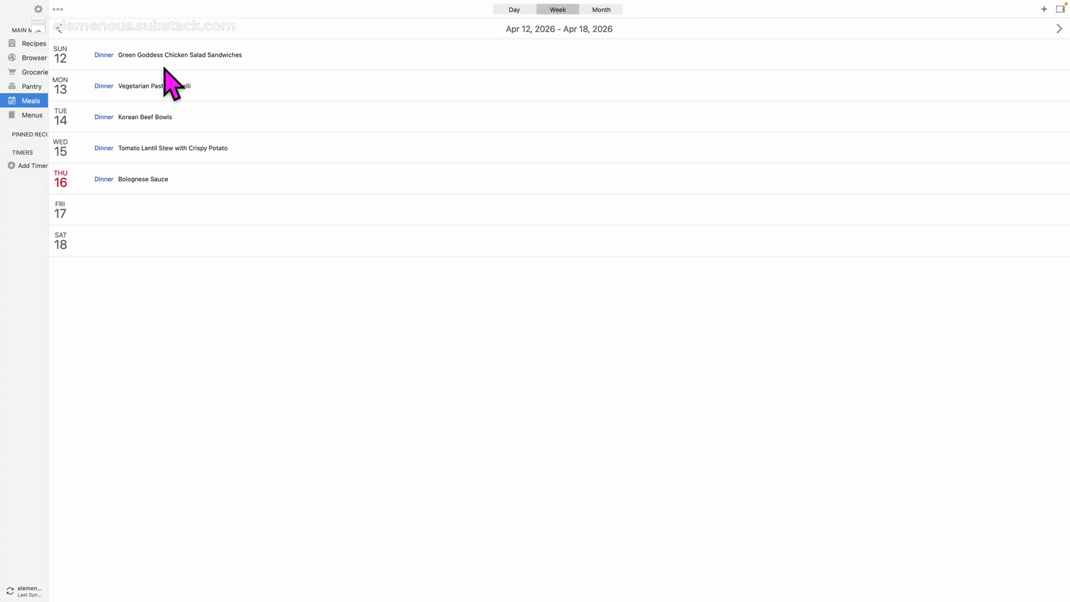
{"action": "left_click", "coordinate": [30, 116]}
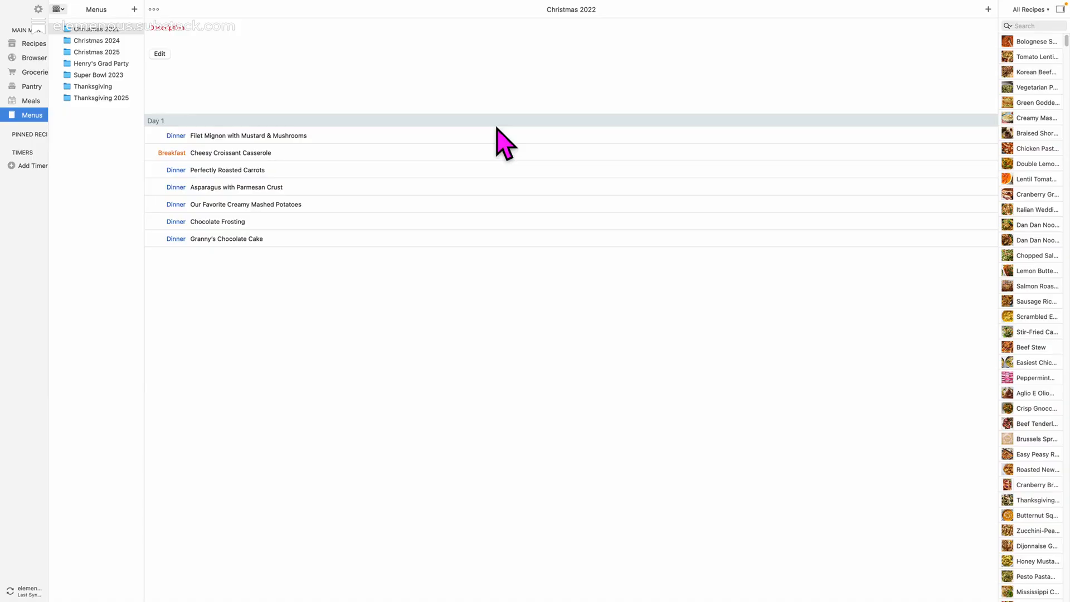
Open the Cheesy Croissant Casserole recipe from the Christmas 2022 menu and look at its export options.
{"action": "double_click", "coordinate": [218, 156]}
{"action": "left_click", "coordinate": [230, 184]}
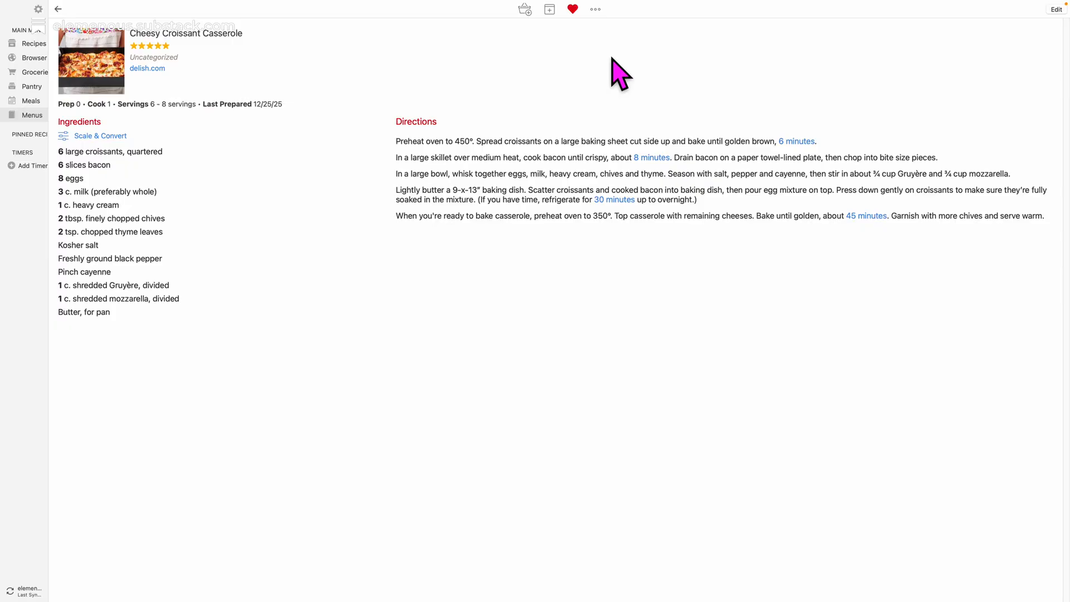
{"action": "left_click", "coordinate": [596, 9]}
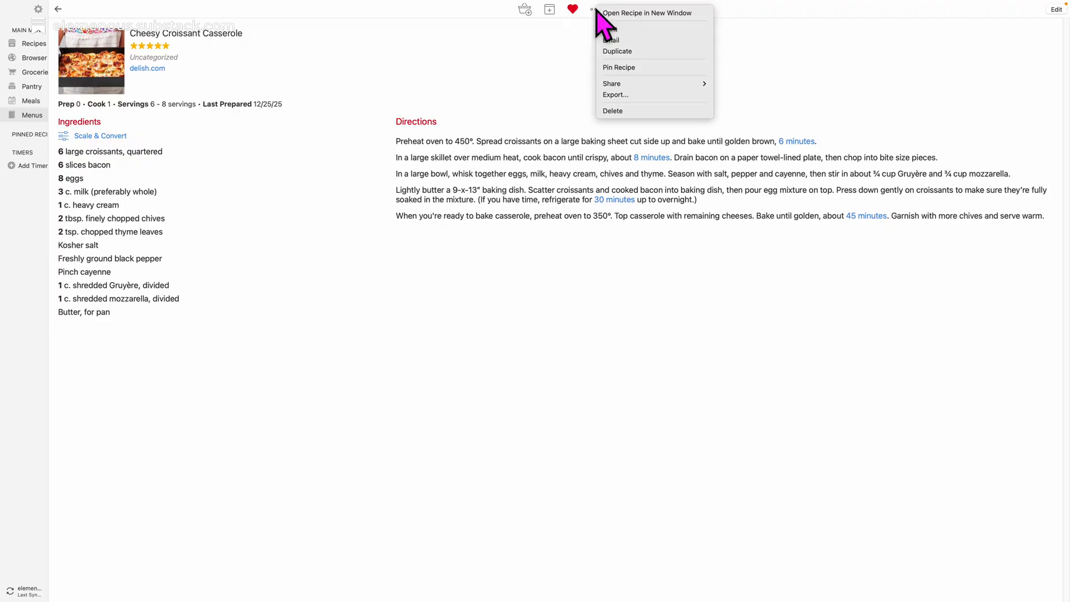
{"action": "left_click", "coordinate": [646, 96]}
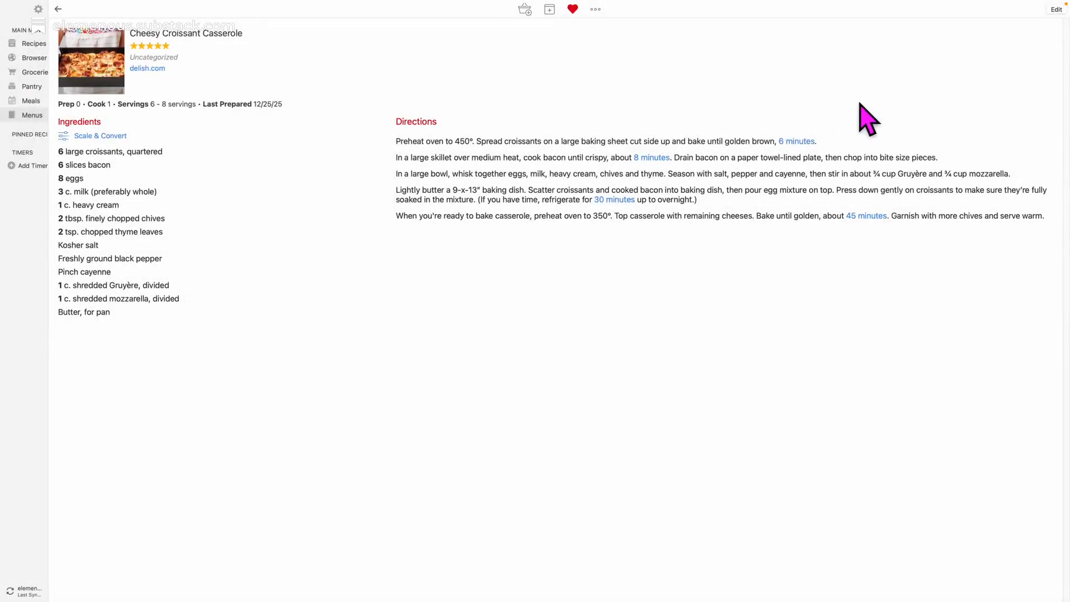
Print the Cheesy Croissant Casserole recipe to a PDF file named Casserole in the Downloads folder.
{"action": "left_click", "coordinate": [599, 9]}
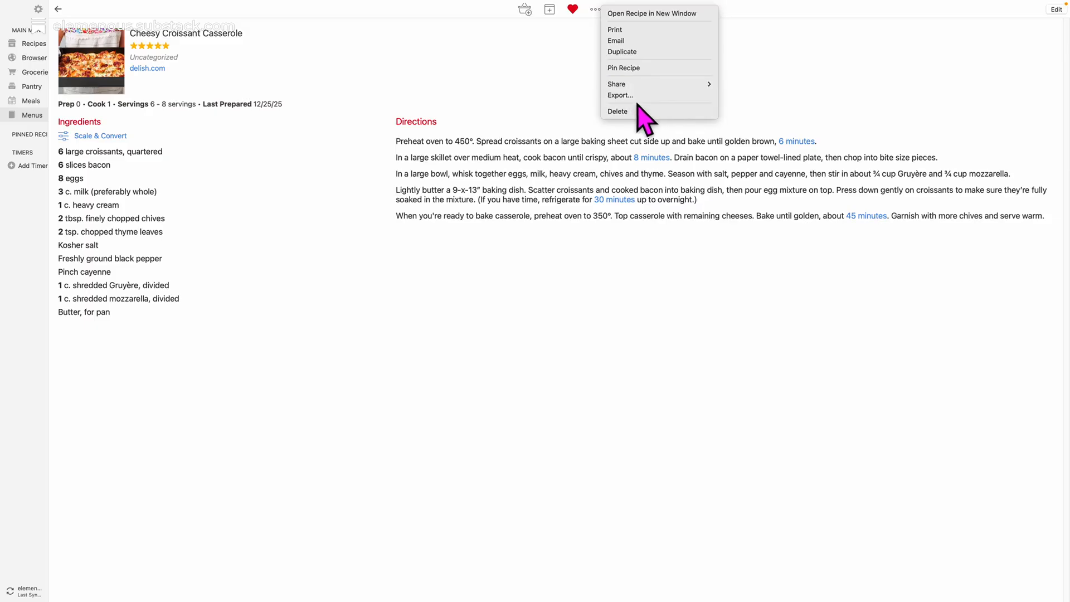
{"action": "left_click", "coordinate": [639, 34]}
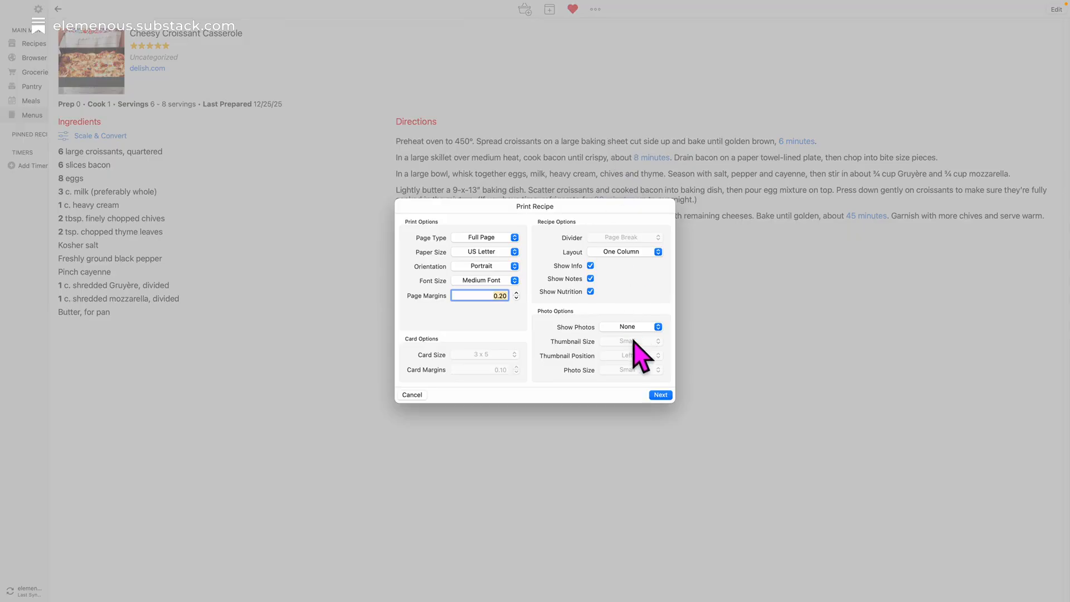
{"action": "left_click", "coordinate": [661, 395]}
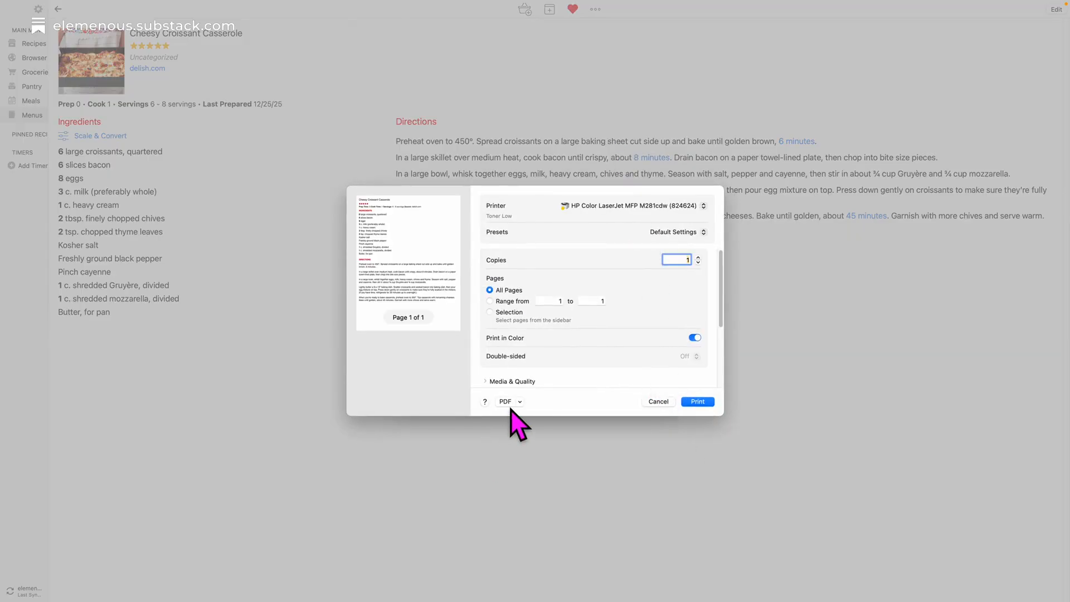
{"action": "left_click", "coordinate": [507, 403]}
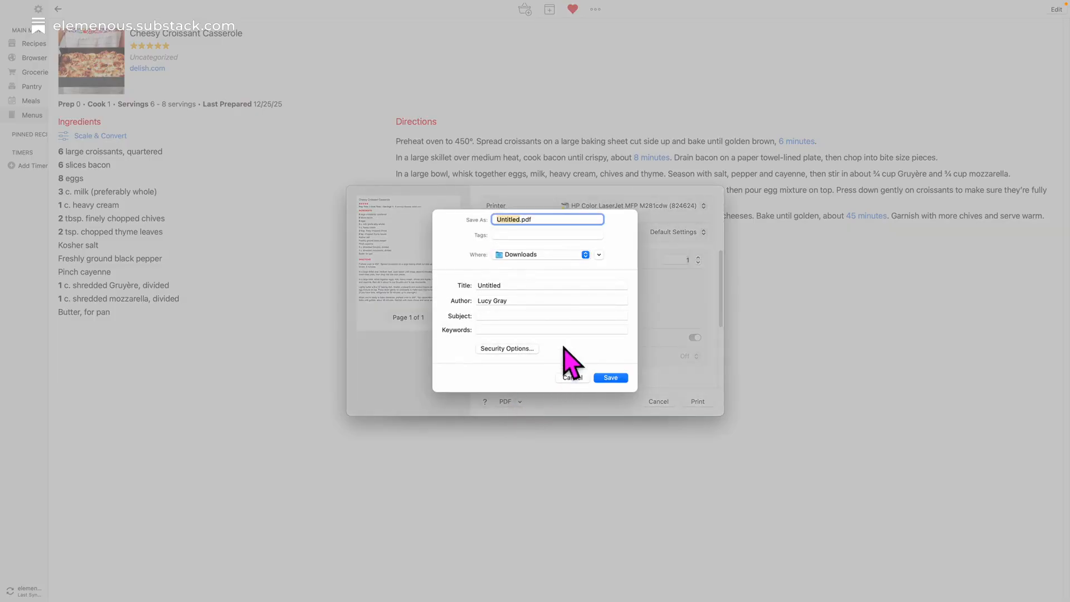
{"action": "type", "text": "Casserp"}
{"action": "key", "text": "BackSpace"}
{"action": "type", "text": "ole"}
{"action": "left_click", "coordinate": [610, 378]}
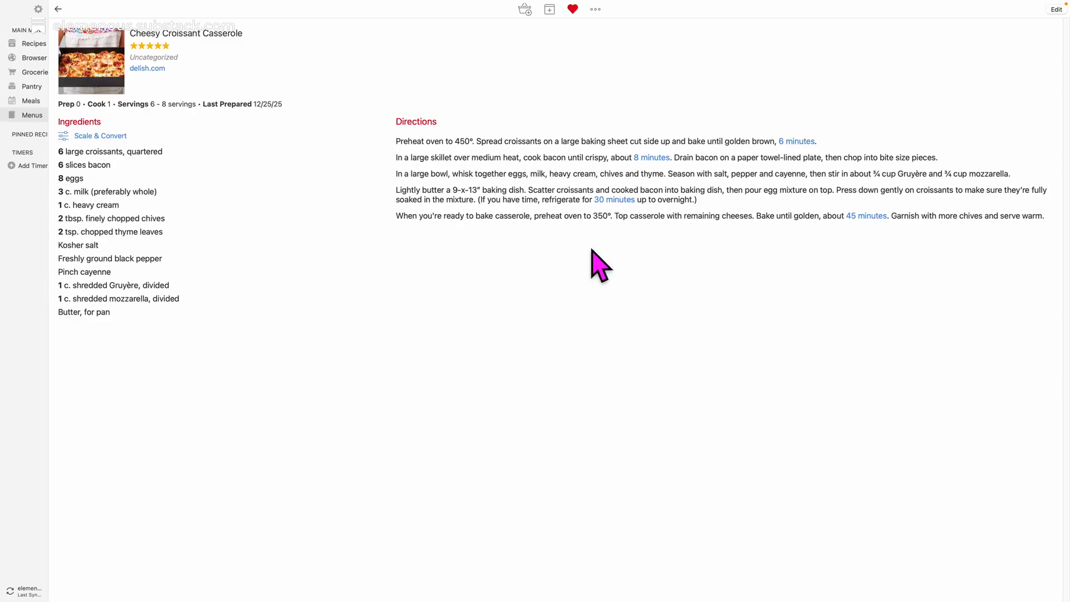
Switch back to NotebookLM and view the 7-Day Weekly Meal Plan Guide infographic generated from the recipes.
{"action": "key", "text": "super+Tab"}
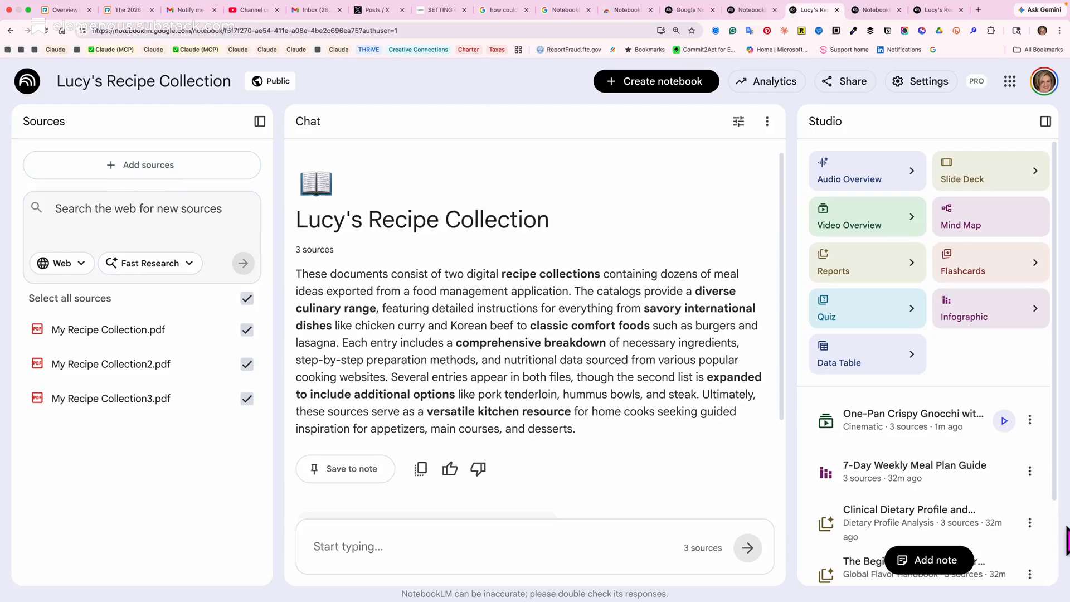
{"action": "scroll", "coordinate": [926, 463], "scroll_direction": "down", "scroll_amount": 2}
{"action": "scroll", "coordinate": [922, 452], "scroll_direction": "up", "scroll_amount": 2}
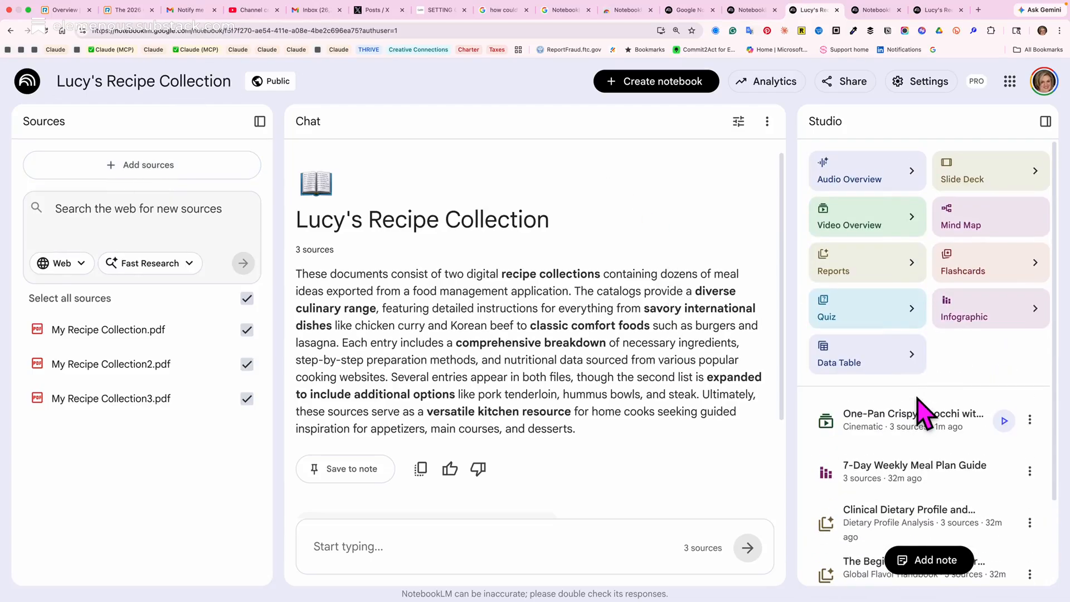
{"action": "scroll", "coordinate": [923, 415], "scroll_direction": "down", "scroll_amount": 2}
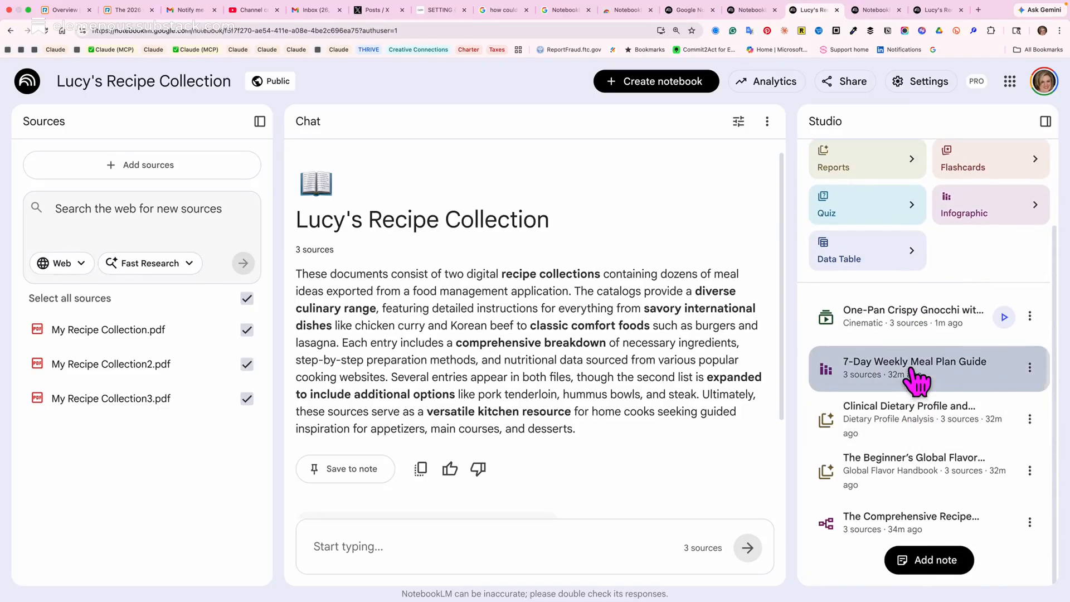
{"action": "left_click", "coordinate": [913, 369]}
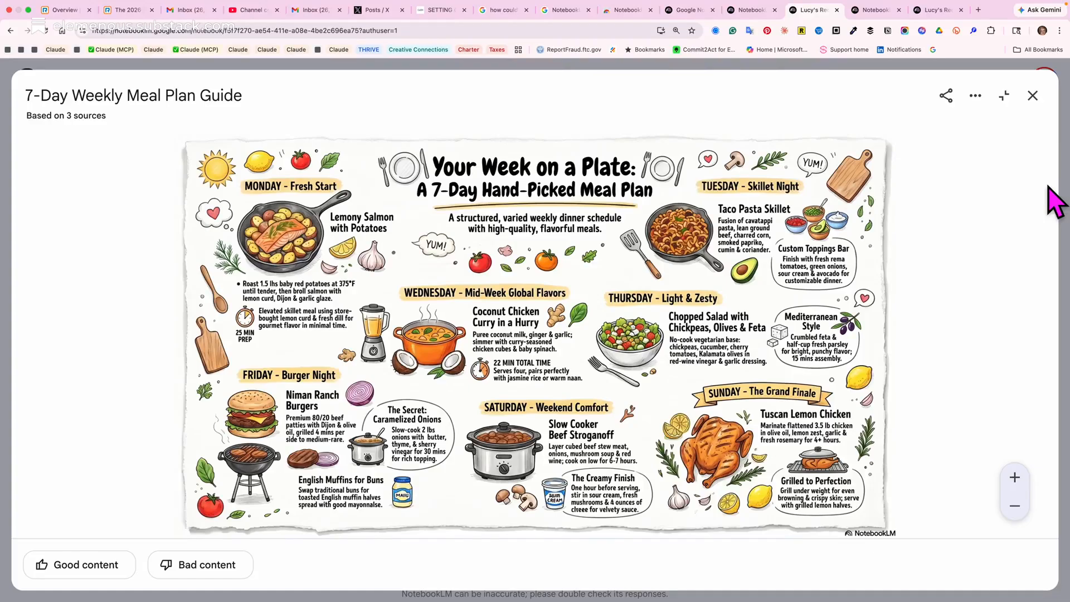
{"action": "left_click", "coordinate": [1033, 96]}
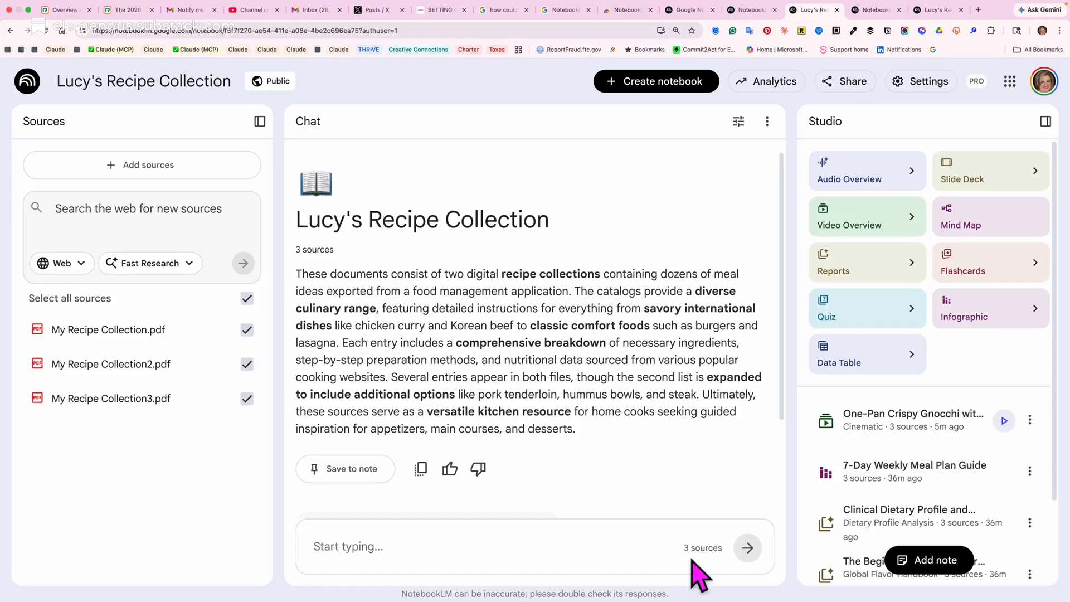
Play the One-Pan Crispy Gnocchi video overview with the live caption box closed, and pause it at about 00:55.
{"action": "scroll", "coordinate": [881, 480], "scroll_direction": "down", "scroll_amount": 3}
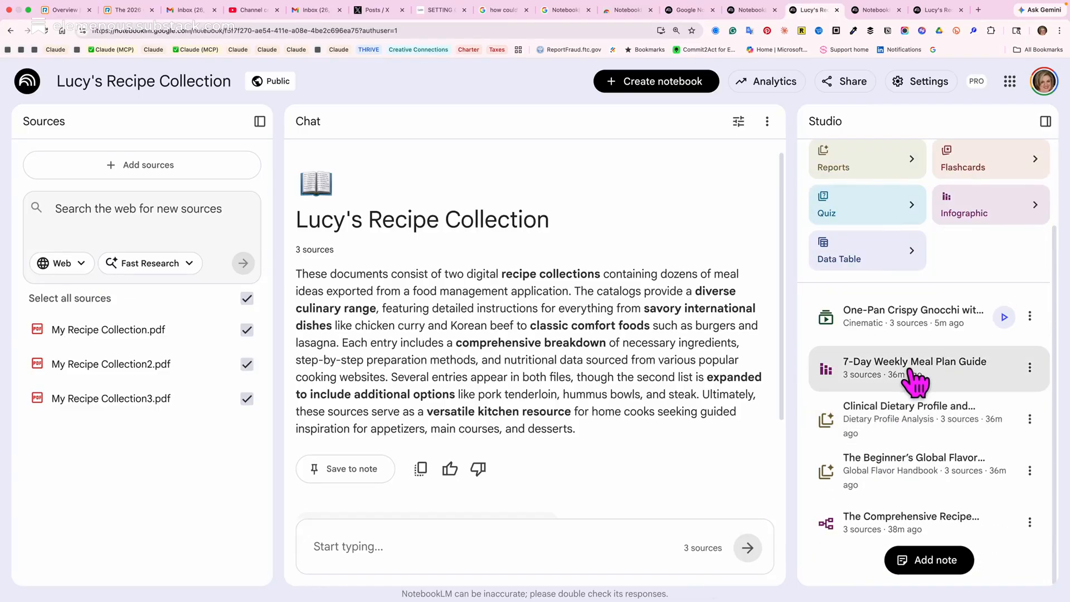
{"action": "scroll", "coordinate": [913, 395], "scroll_direction": "up", "scroll_amount": 3}
{"action": "scroll", "coordinate": [919, 478], "scroll_direction": "down", "scroll_amount": 1}
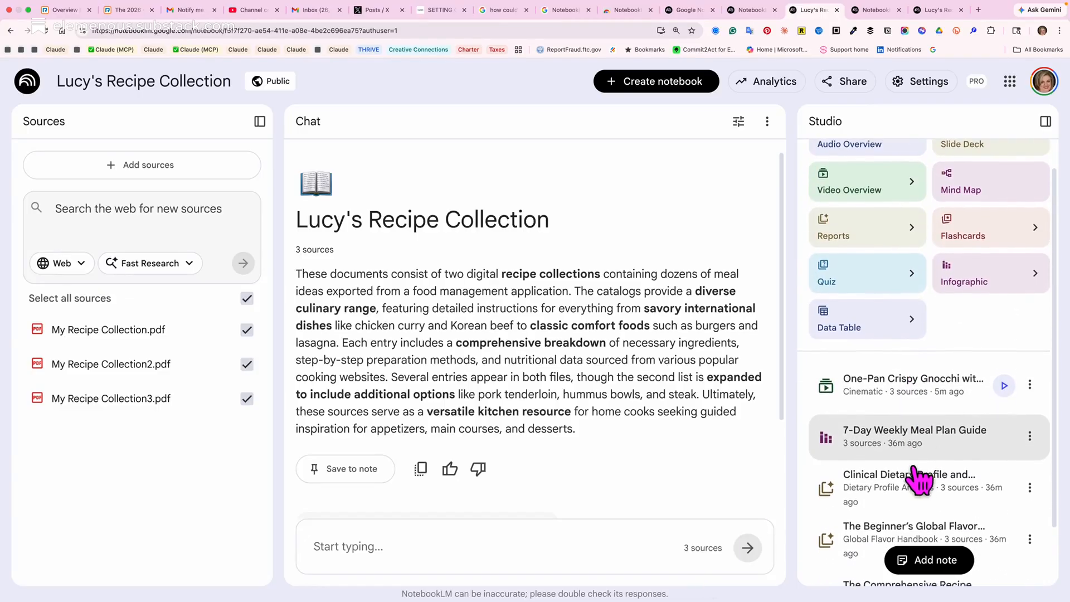
{"action": "left_click", "coordinate": [1004, 375]}
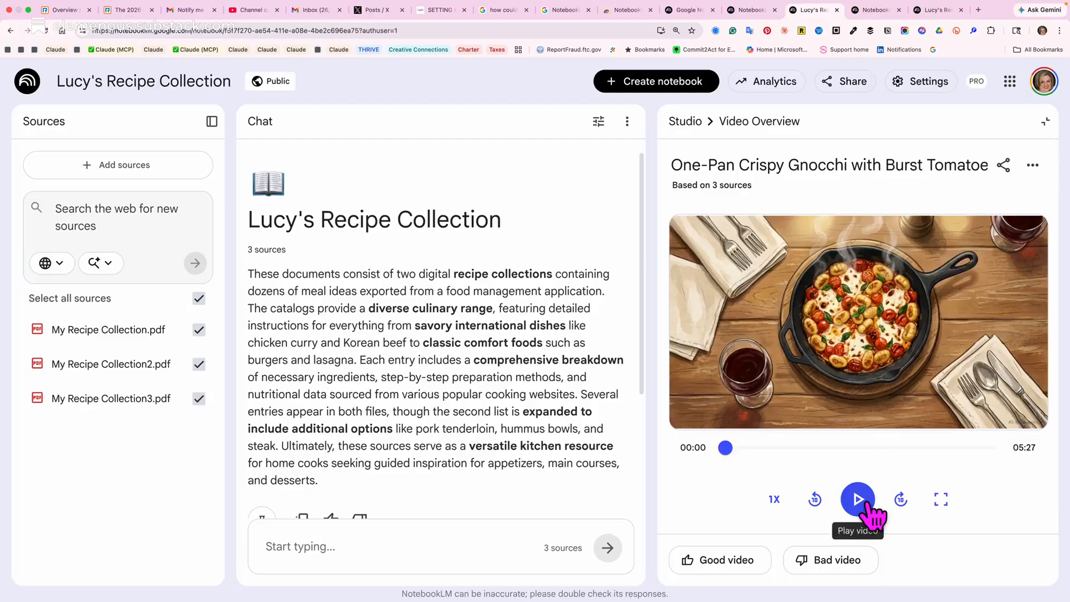
{"action": "left_click", "coordinate": [870, 504]}
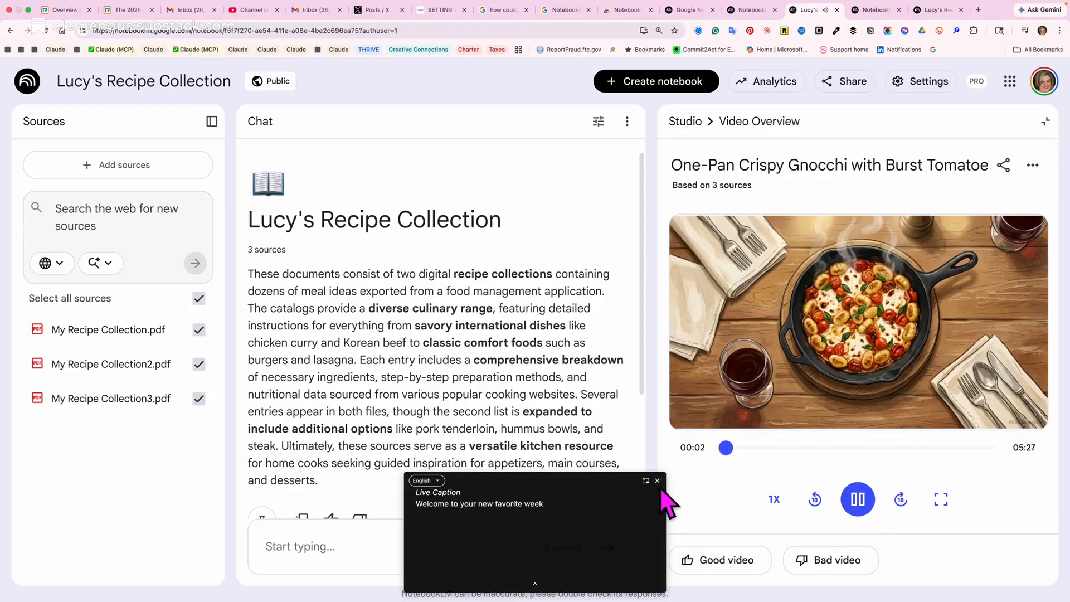
{"action": "left_click", "coordinate": [657, 481]}
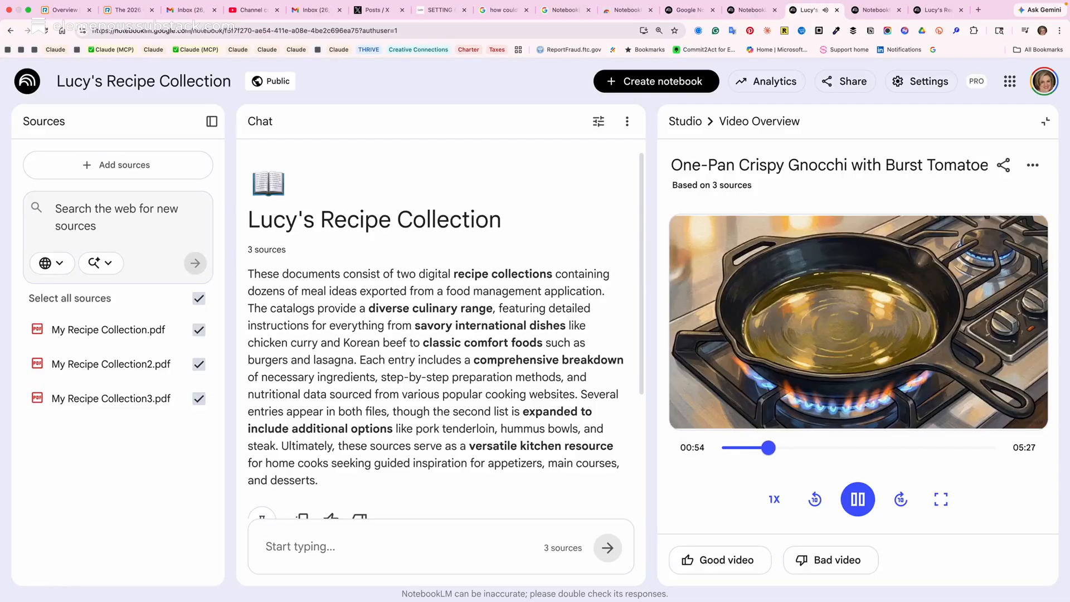
{"action": "left_click", "coordinate": [859, 501]}
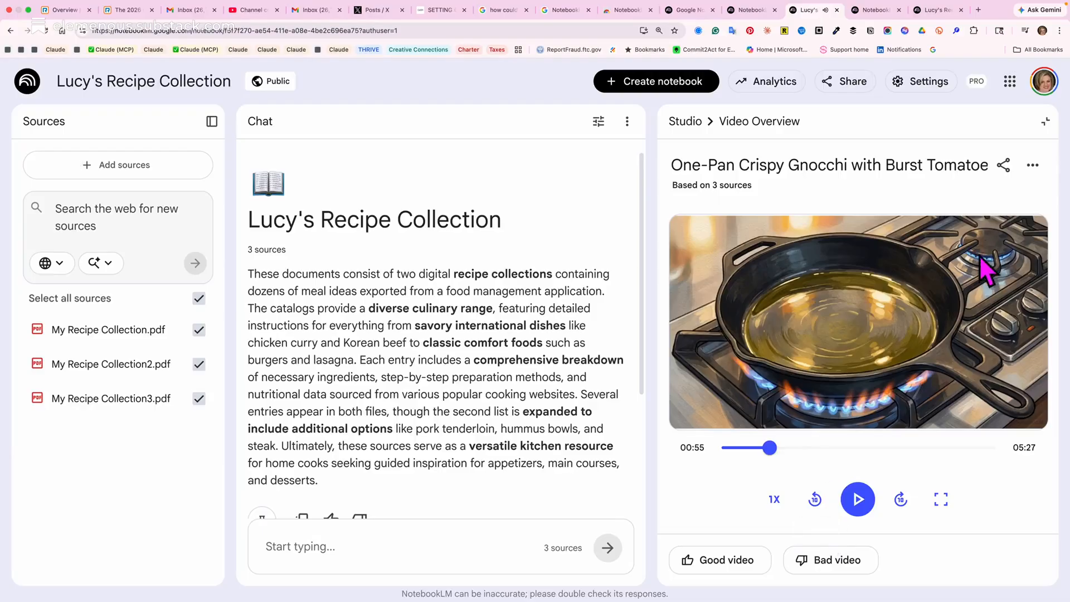
View the custom prompt behind the One-Pan Crispy Gnocchi video, and skip the video ahead to about 04:38 before pausing it.
{"action": "left_click", "coordinate": [1033, 165]}
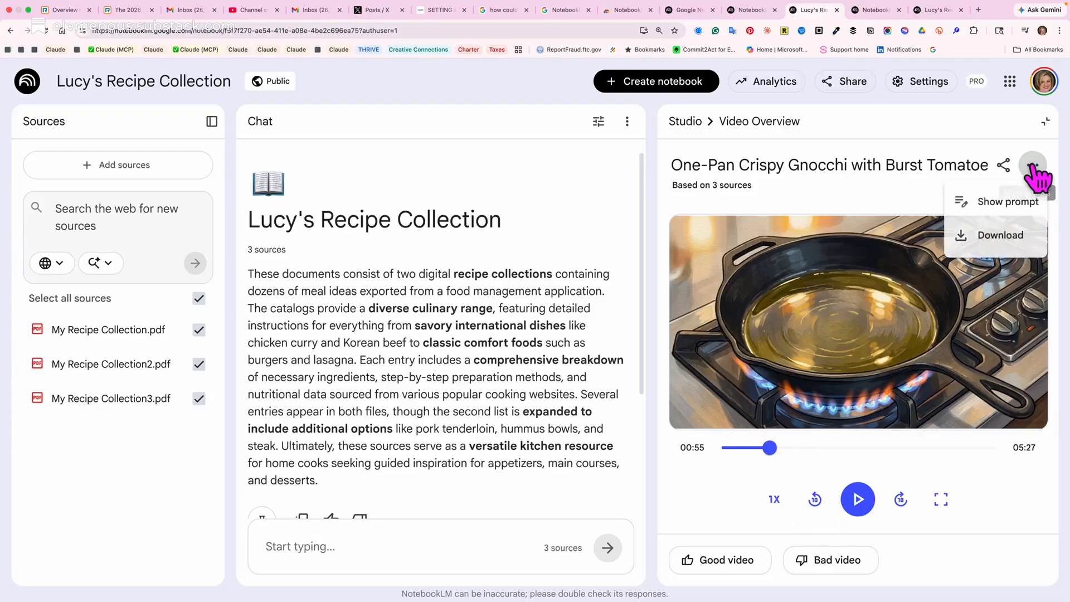
{"action": "left_click", "coordinate": [1015, 202]}
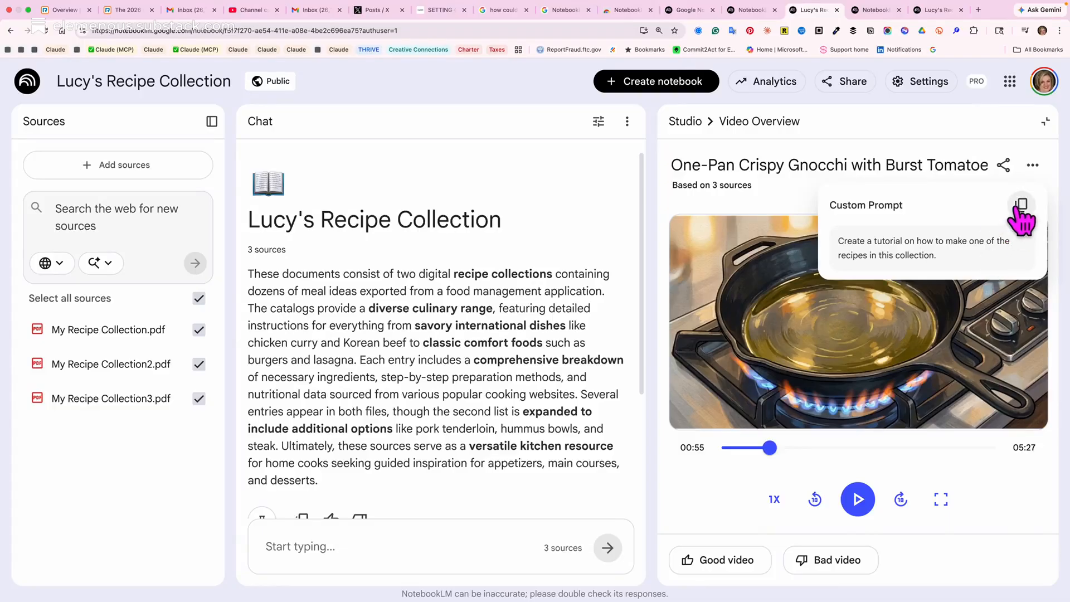
{"action": "left_click", "coordinate": [1006, 134]}
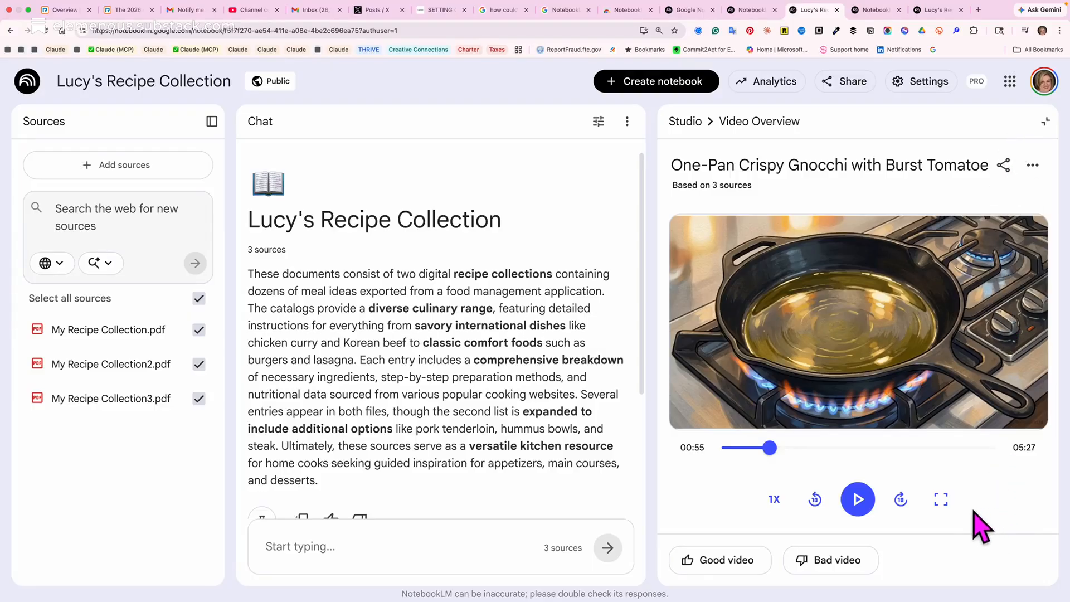
{"action": "left_click_drag", "start_coordinate": [770, 447], "coordinate": [952, 448]}
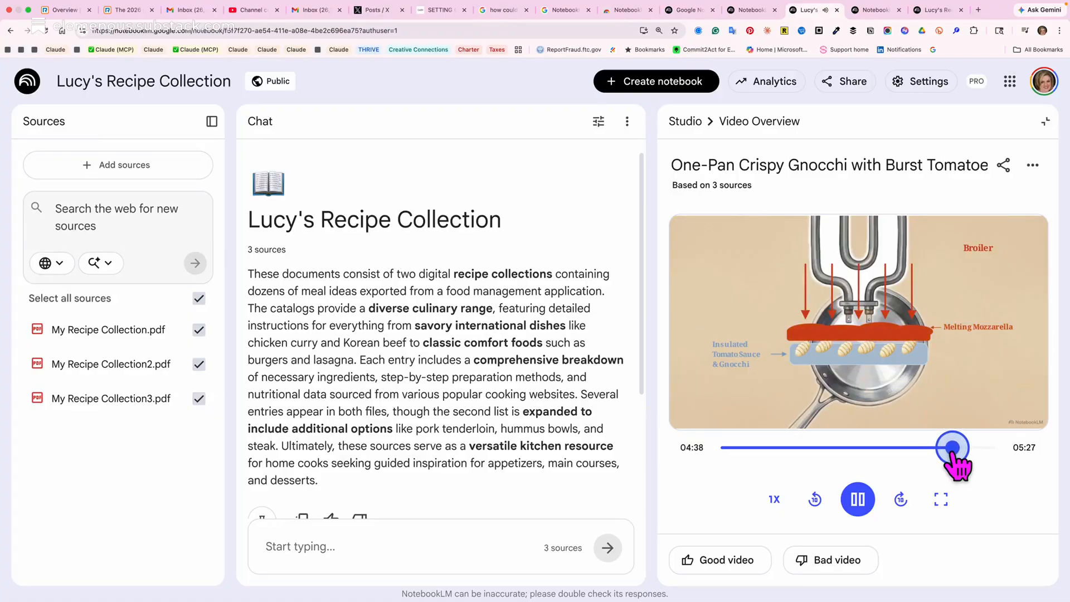
{"action": "left_click", "coordinate": [862, 502]}
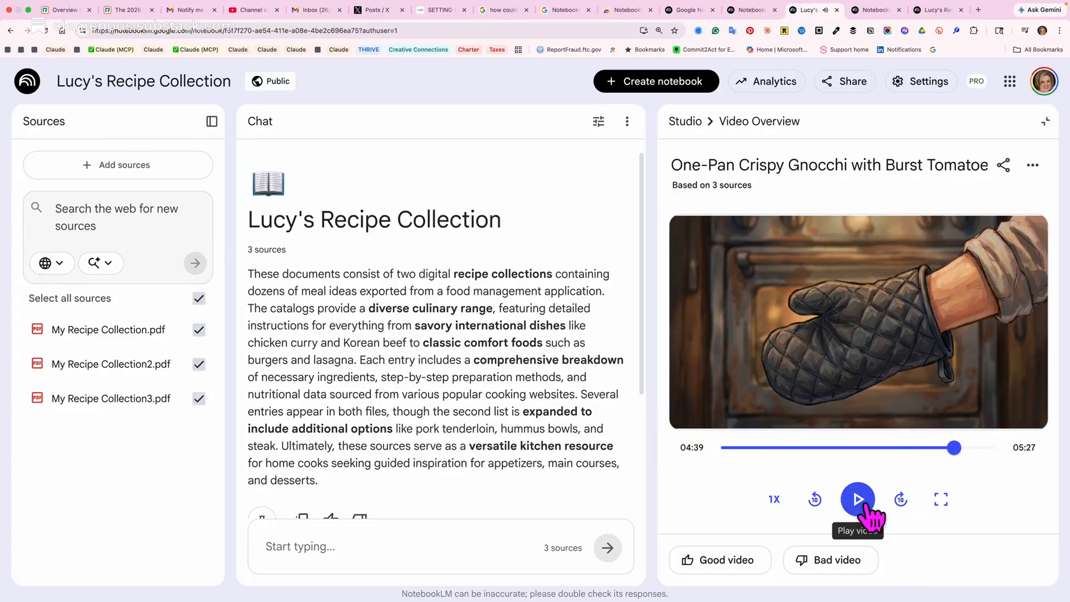
Look at the Clinical Dietary Profile report and return to the Studio list to look over the generated outputs.
{"action": "left_click", "coordinate": [692, 121]}
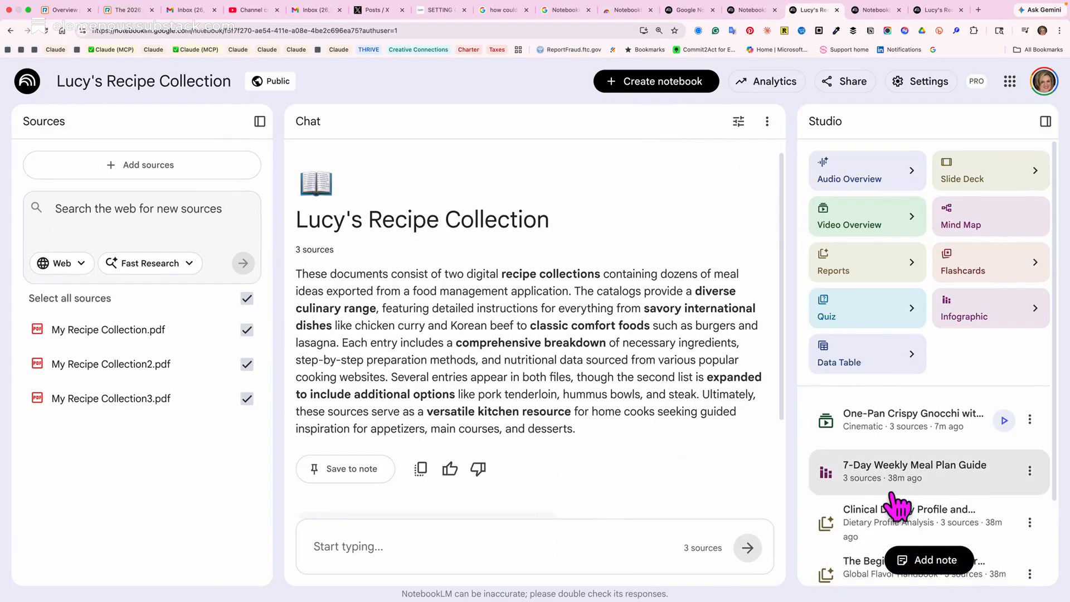
{"action": "scroll", "coordinate": [895, 505], "scroll_direction": "down", "scroll_amount": 3}
{"action": "left_click", "coordinate": [888, 434]}
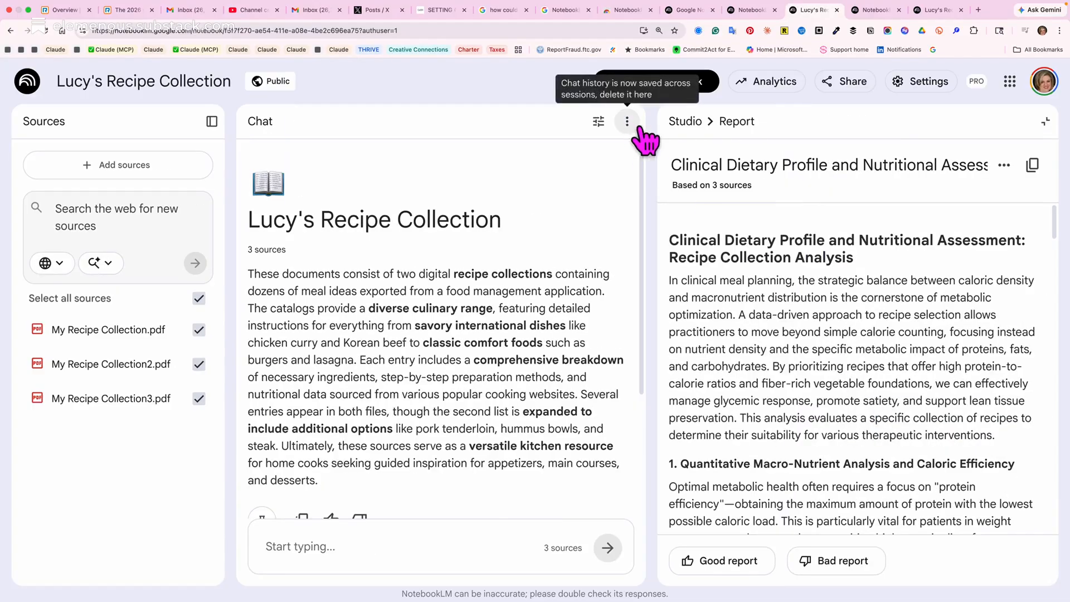
{"action": "left_click", "coordinate": [685, 123]}
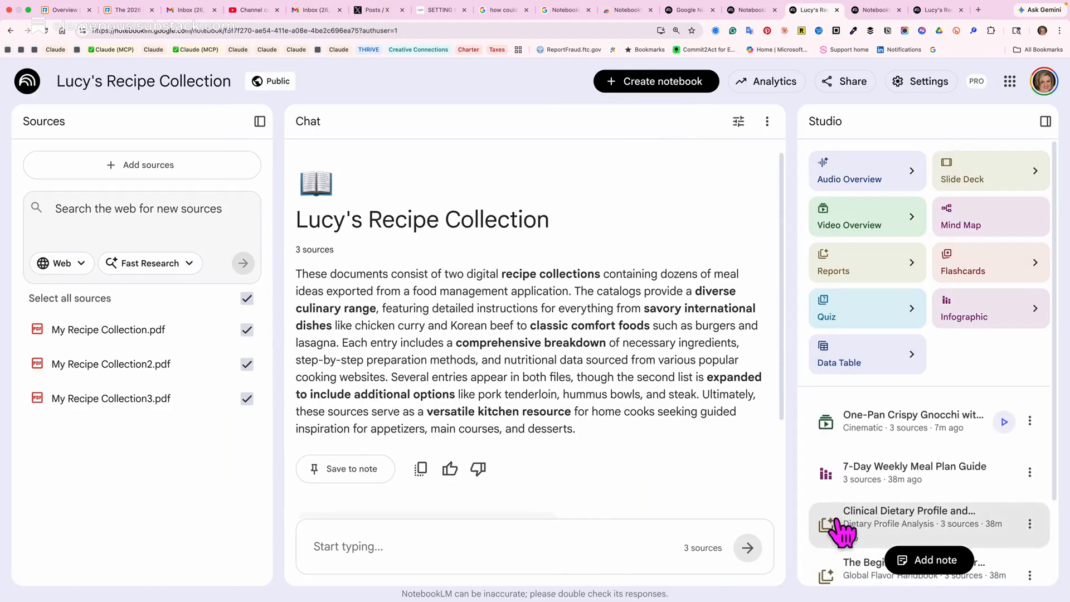
{"action": "scroll", "coordinate": [839, 510], "scroll_direction": "down", "scroll_amount": 3}
{"action": "scroll", "coordinate": [836, 499], "scroll_direction": "up", "scroll_amount": 1}
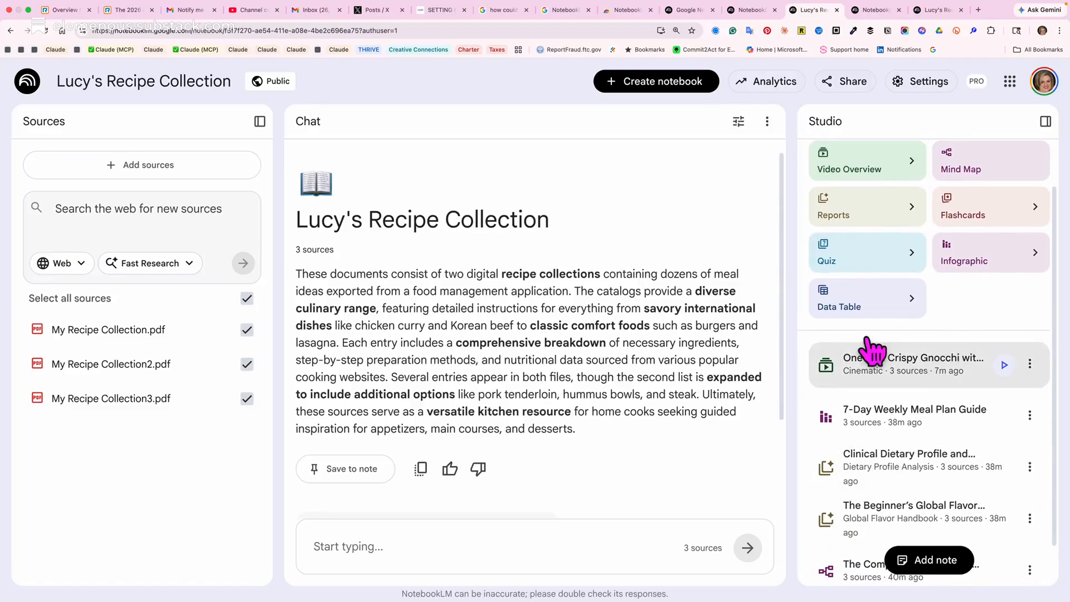
View the editable prompt of the suggested Menu Development Report format, and close the report setup without generating anything.
{"action": "left_click", "coordinate": [917, 218]}
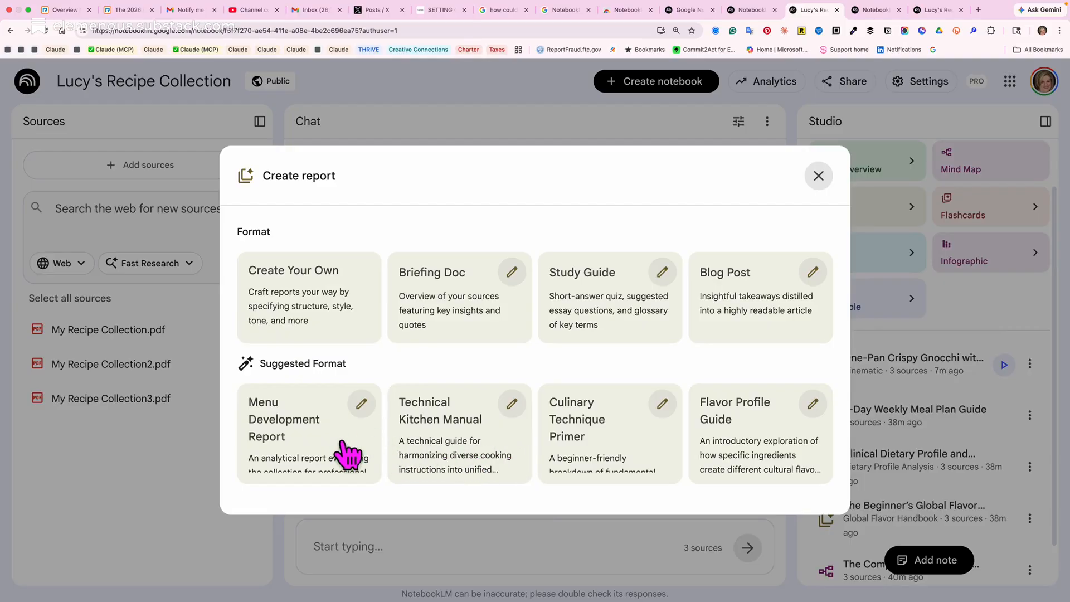
{"action": "left_click", "coordinate": [360, 406]}
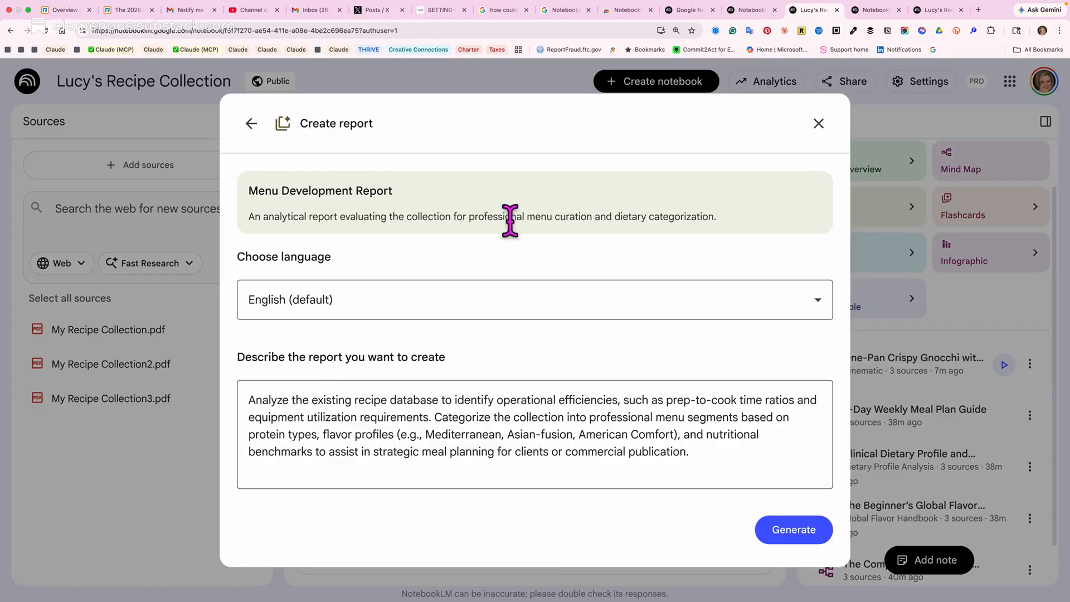
{"action": "left_click", "coordinate": [819, 124]}
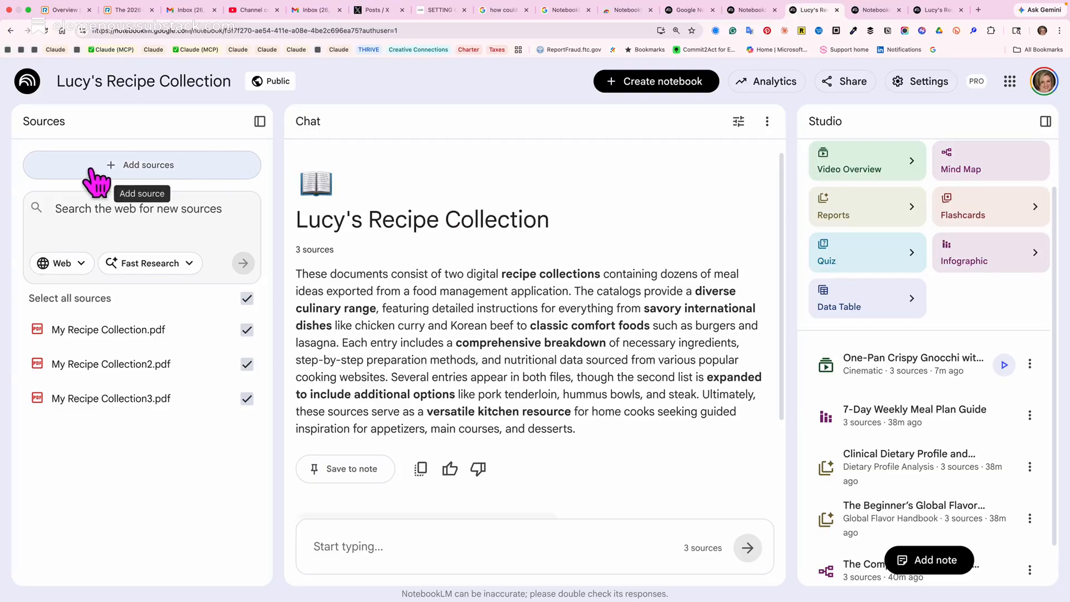
Upload Casserole.pdf from the Downloads folder as a new source for the notebook.
{"action": "left_click", "coordinate": [117, 166]}
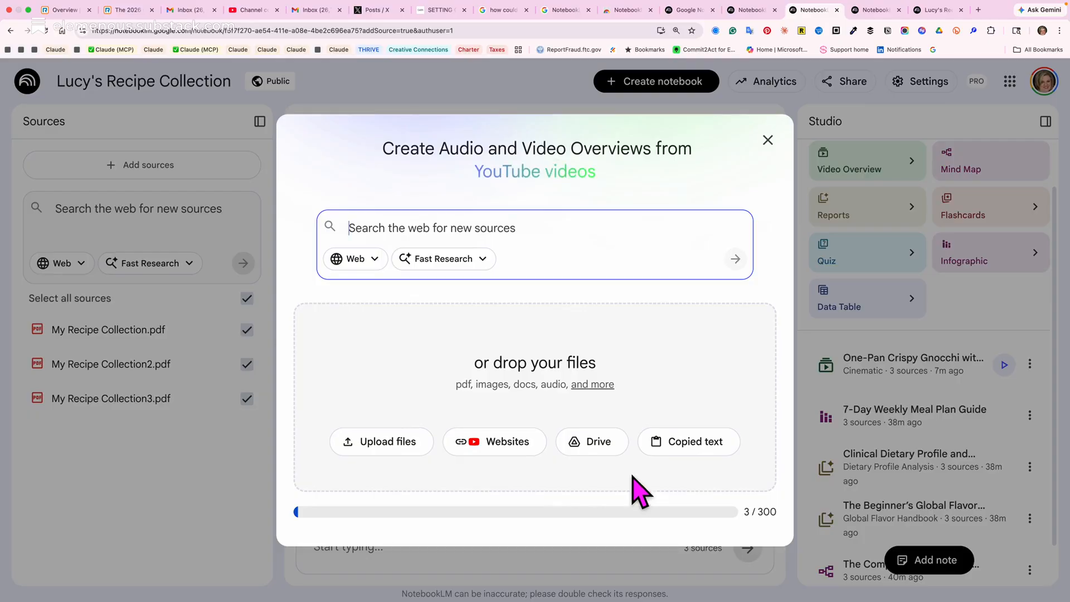
{"action": "left_click", "coordinate": [389, 446]}
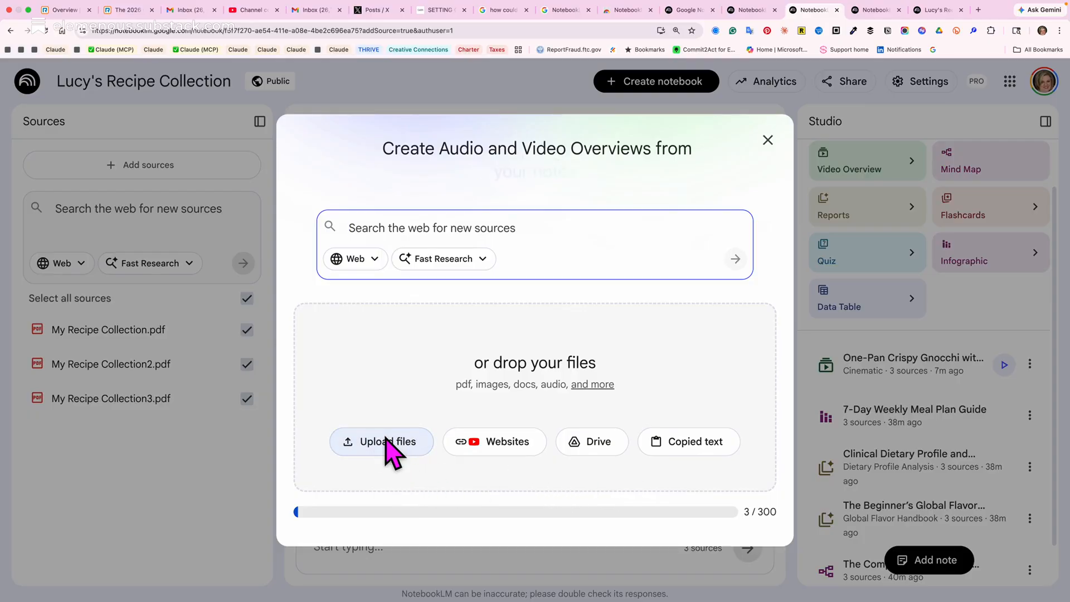
{"action": "left_click", "coordinate": [400, 171]}
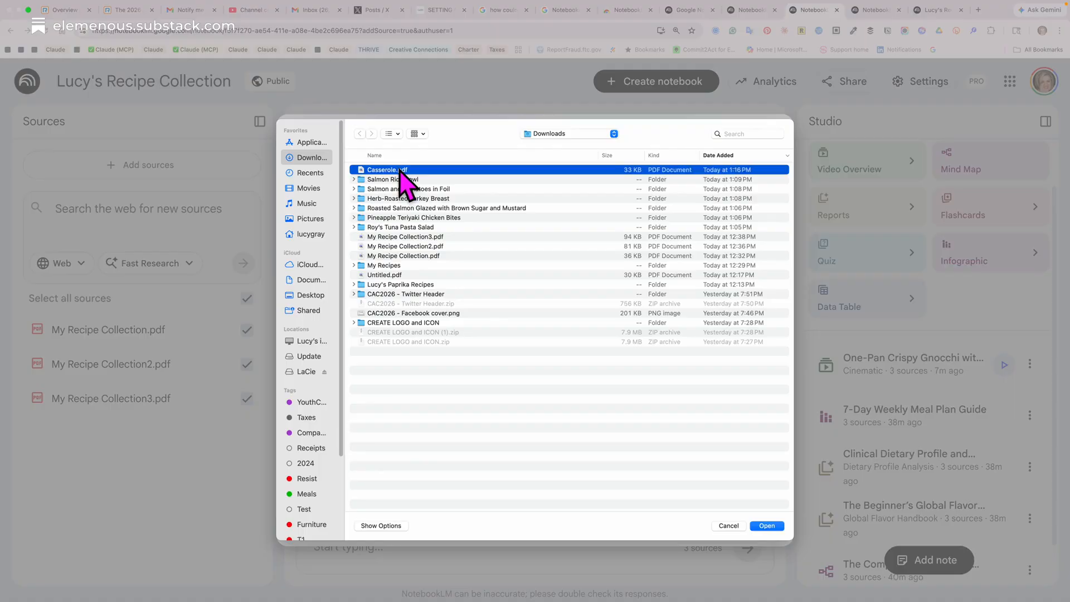
{"action": "left_click", "coordinate": [764, 528]}
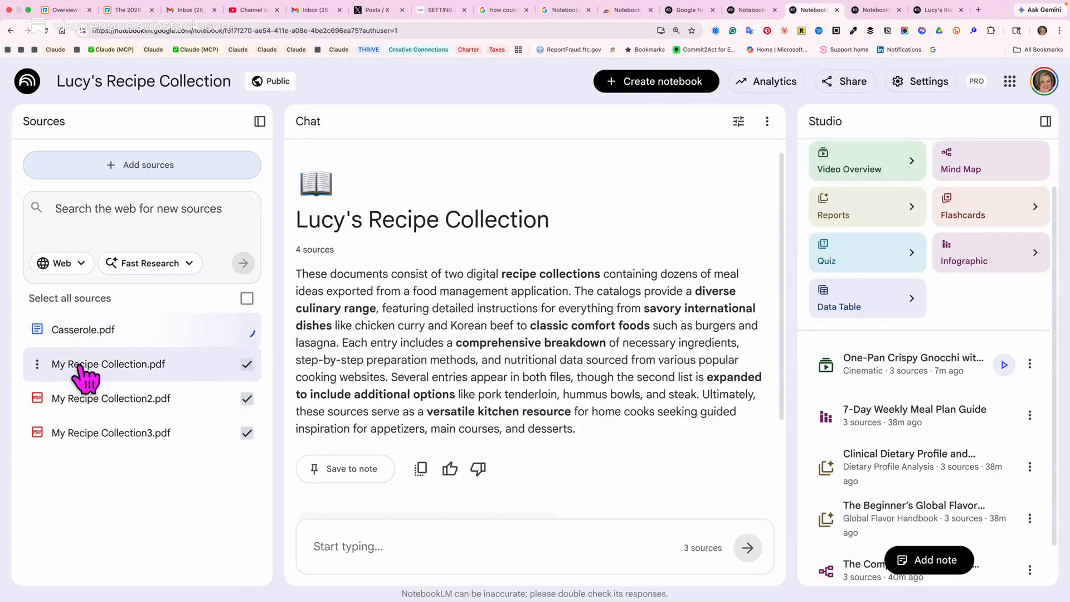
Open the Casserole.pdf source to view its text and source guide, and look at the suggested chat questions.
{"action": "left_click", "coordinate": [82, 332]}
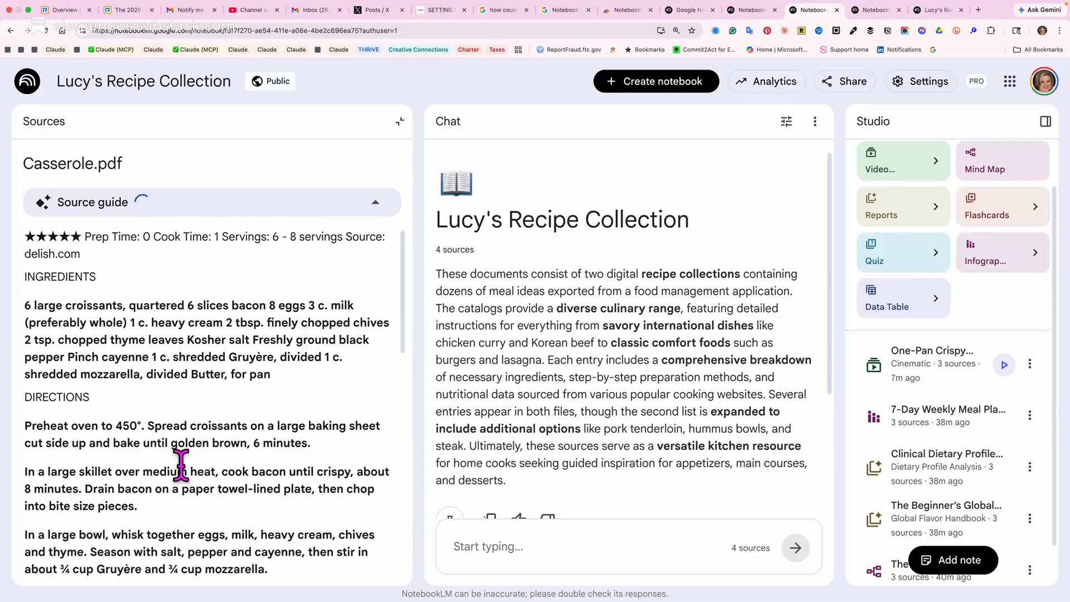
{"action": "scroll", "coordinate": [190, 482], "scroll_direction": "down", "scroll_amount": 5}
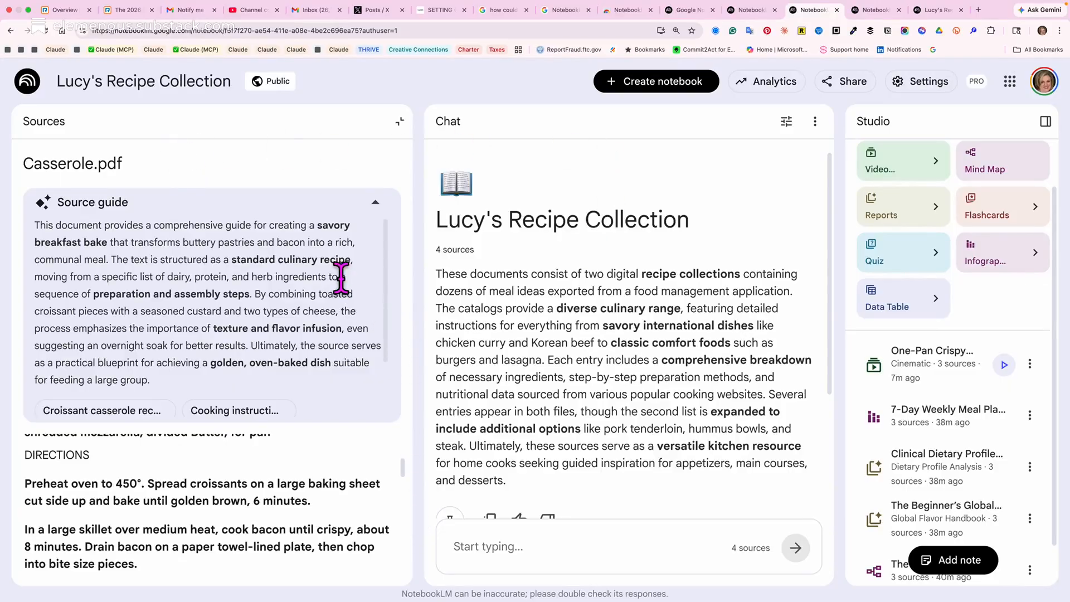
{"action": "scroll", "coordinate": [566, 411], "scroll_direction": "down", "scroll_amount": 3}
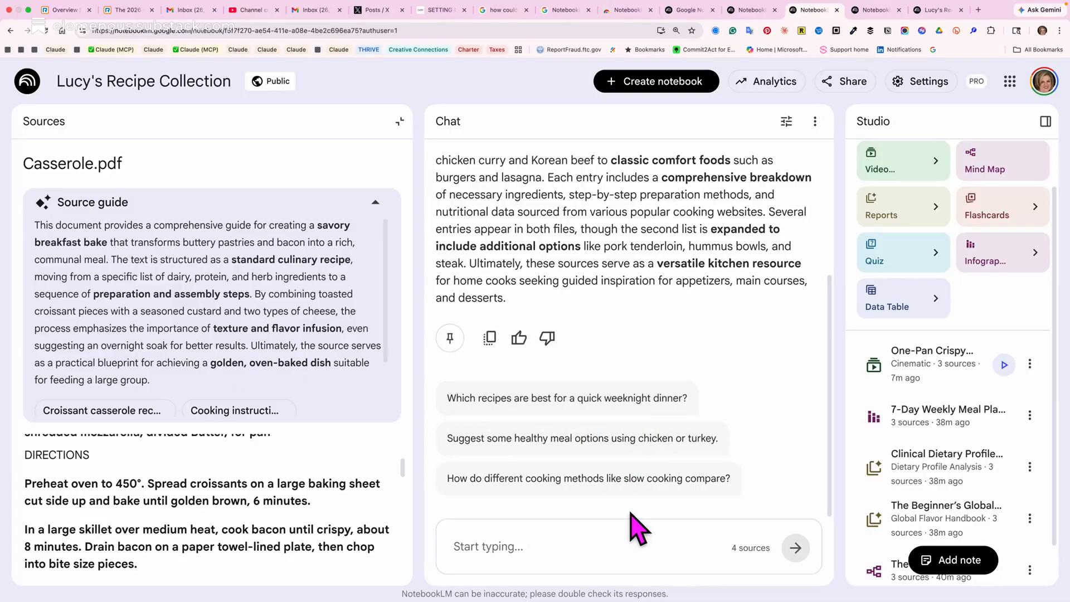
{"action": "left_click", "coordinate": [587, 548]}
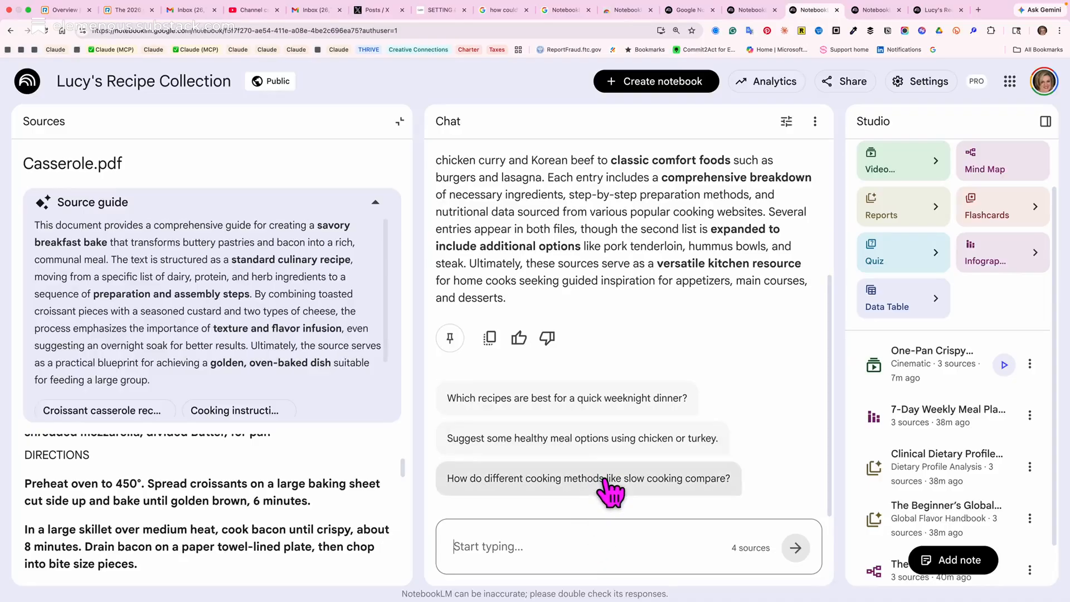
Switch to Paprika, leave the Christmas 2022 menu for the full recipe list, and open the recipe export dialog.
{"action": "key", "text": "super+Tab"}
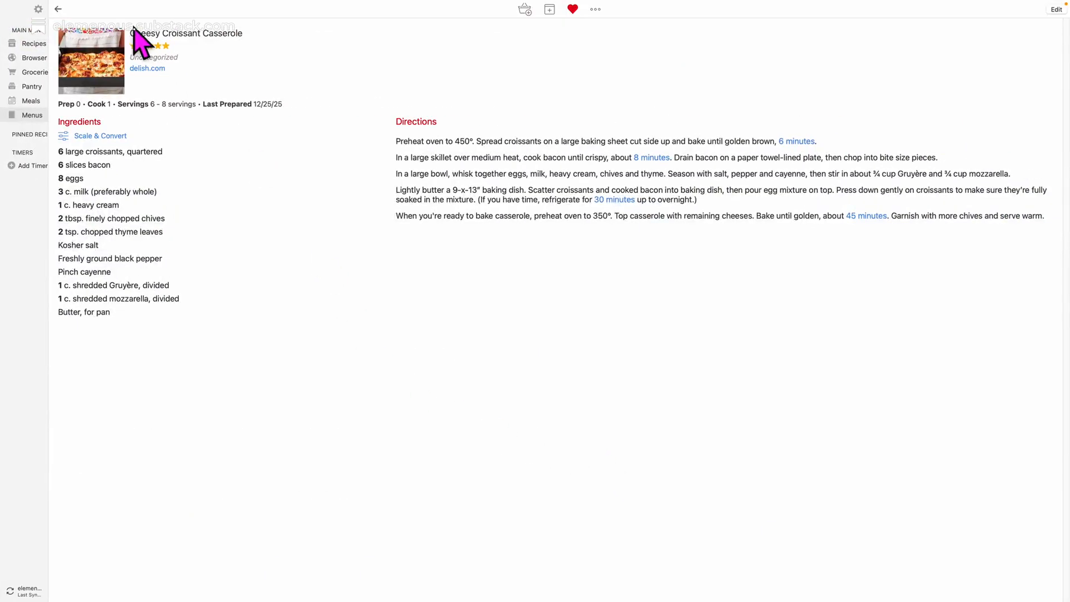
{"action": "left_click", "coordinate": [57, 9]}
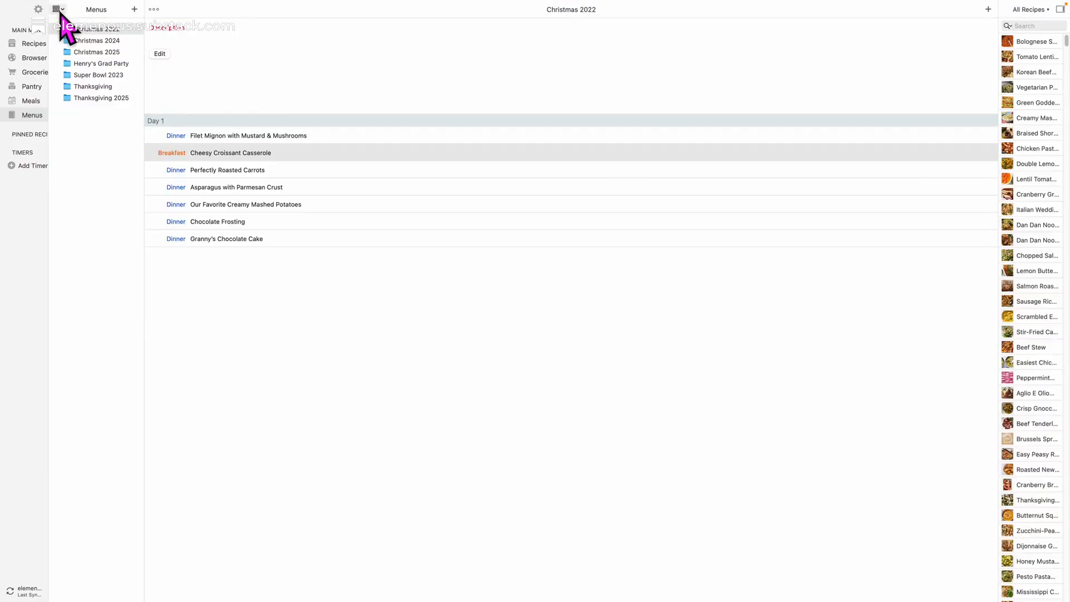
{"action": "left_click", "coordinate": [34, 44]}
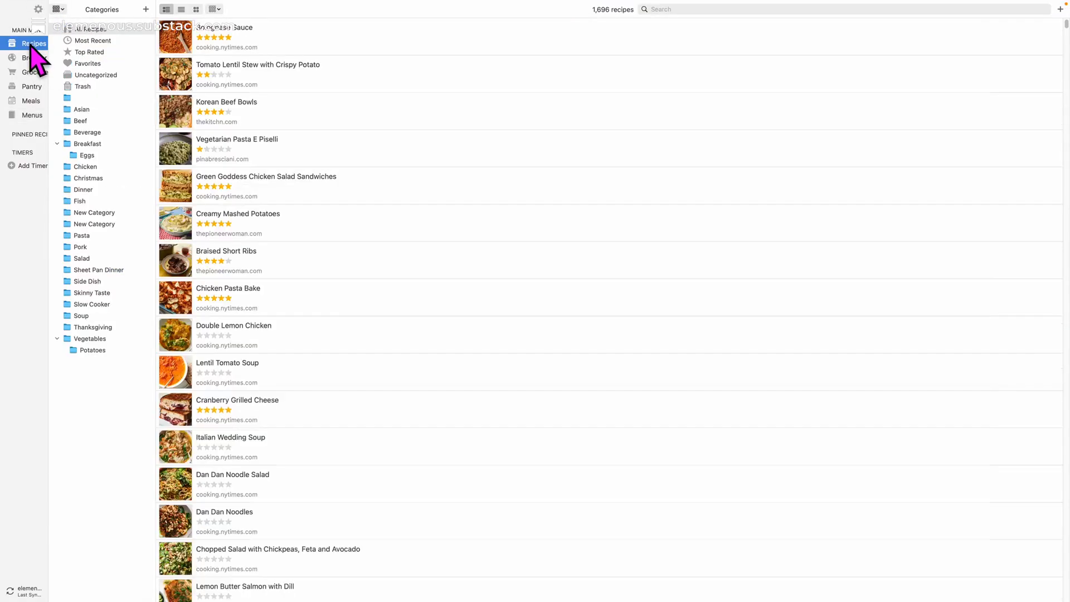
{"action": "mouse_move", "coordinate": [60, 3]}
{"action": "left_click", "coordinate": [132, 6]}
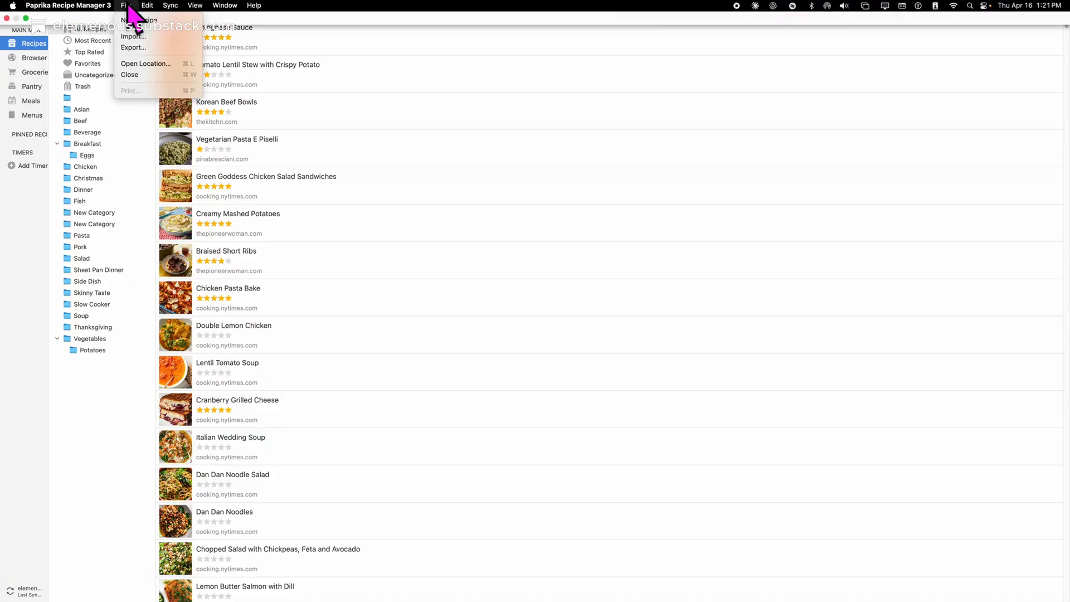
{"action": "left_click", "coordinate": [141, 49]}
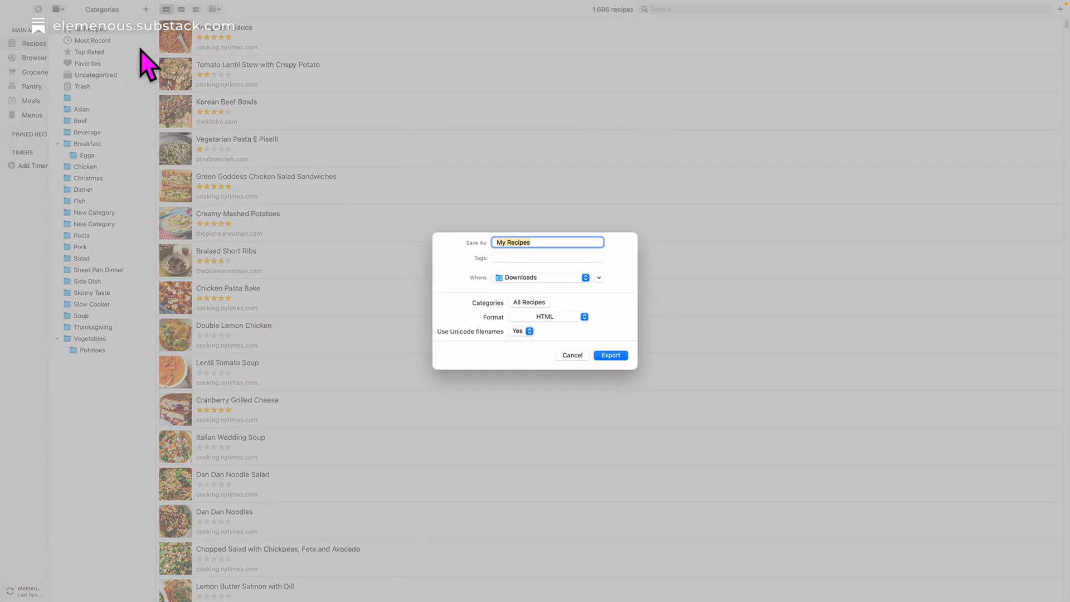
Look over the available export categories and limit the export to Favorites instead of all recipes.
{"action": "left_click", "coordinate": [534, 303]}
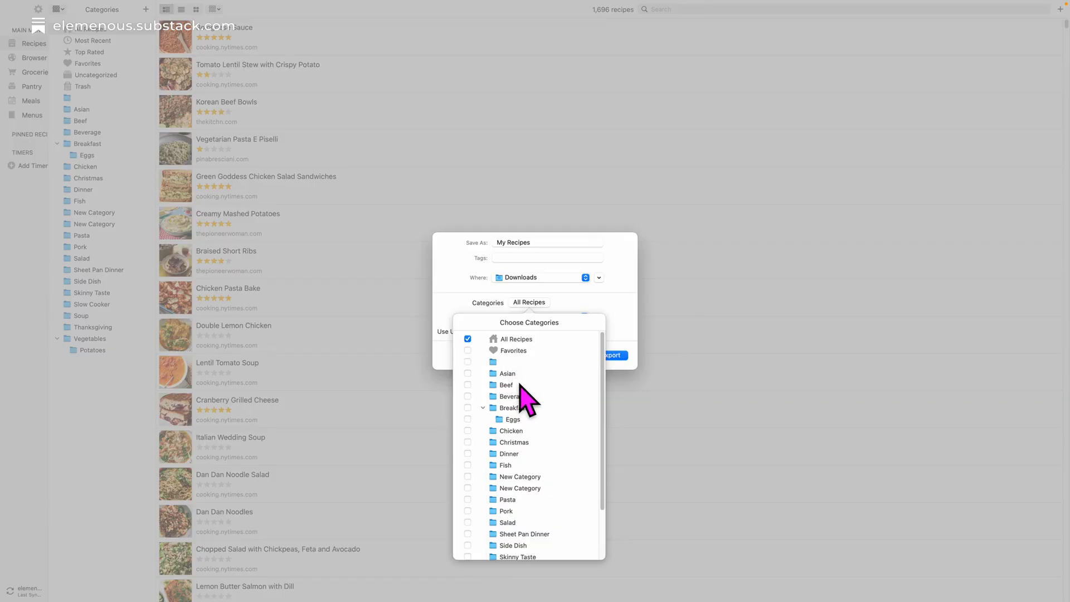
{"action": "left_click", "coordinate": [574, 267]}
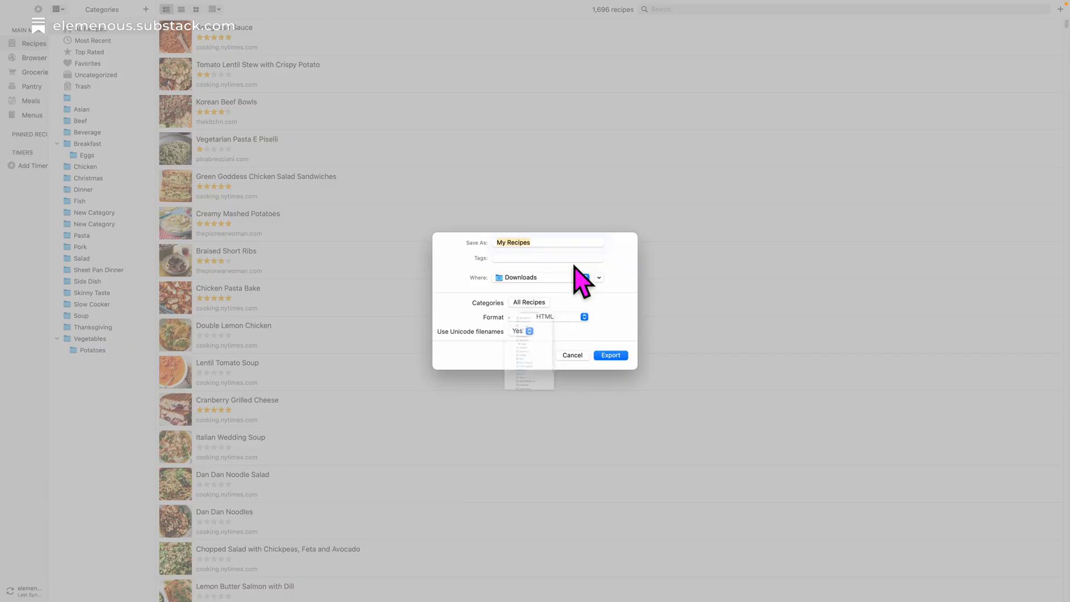
{"action": "left_click", "coordinate": [529, 302]}
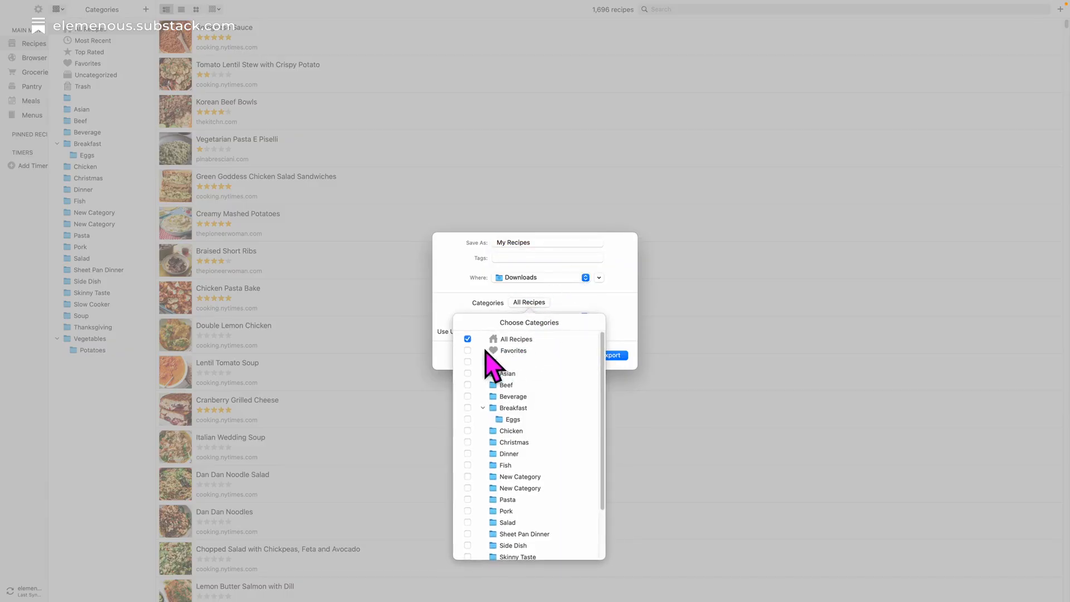
{"action": "left_click", "coordinate": [467, 350]}
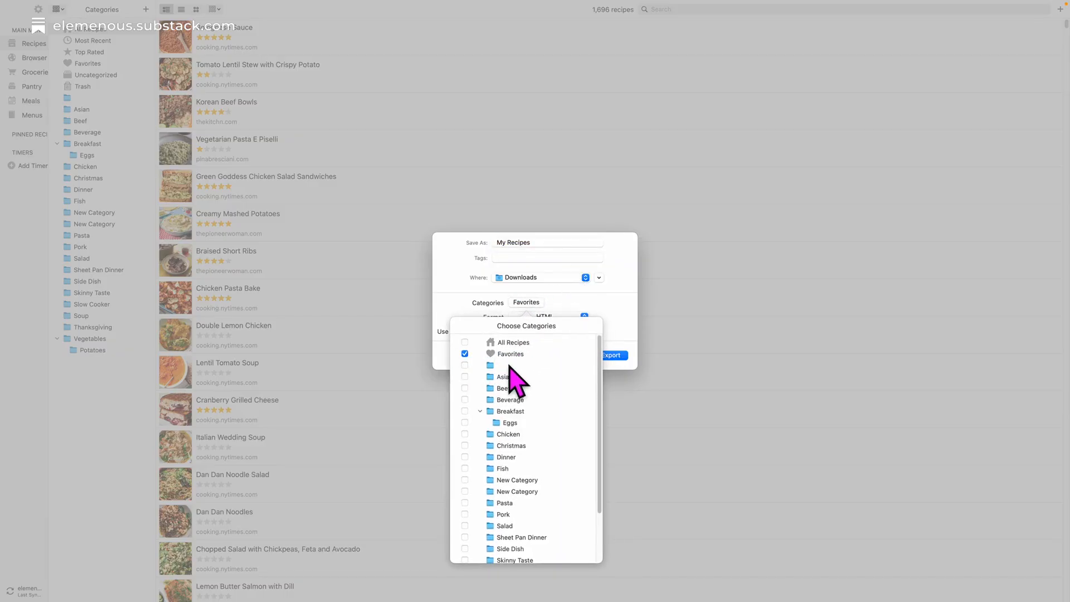
{"action": "left_click", "coordinate": [607, 306]}
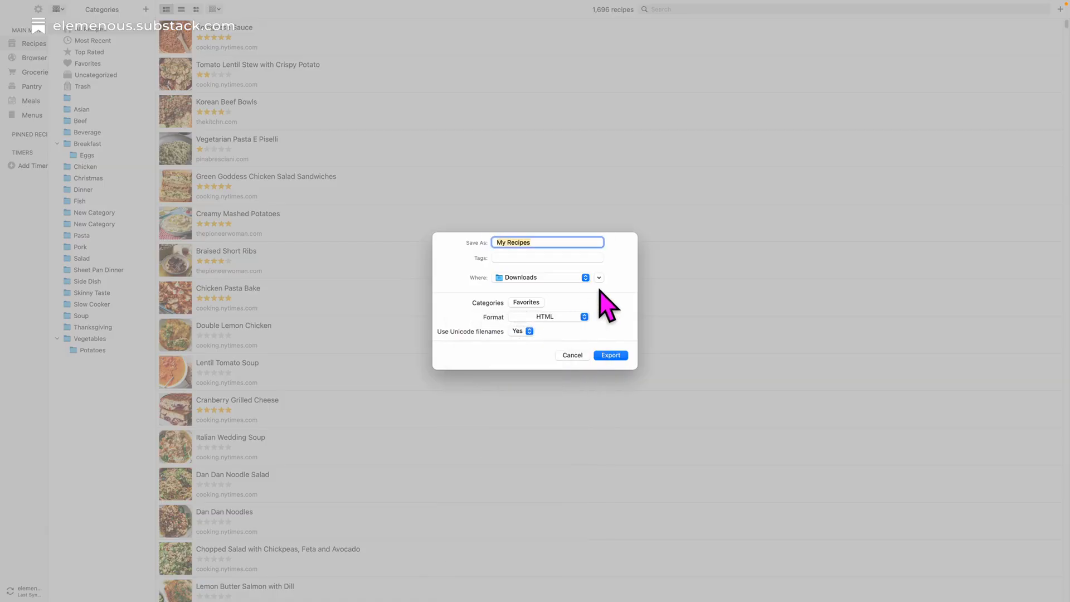
Export the Favorites recipes in HTML format to the Downloads folder under the name TrialExport.
{"action": "left_click", "coordinate": [563, 318]}
{"action": "left_click", "coordinate": [564, 318]}
{"action": "left_click", "coordinate": [538, 241]}
{"action": "left_click", "coordinate": [607, 357]}
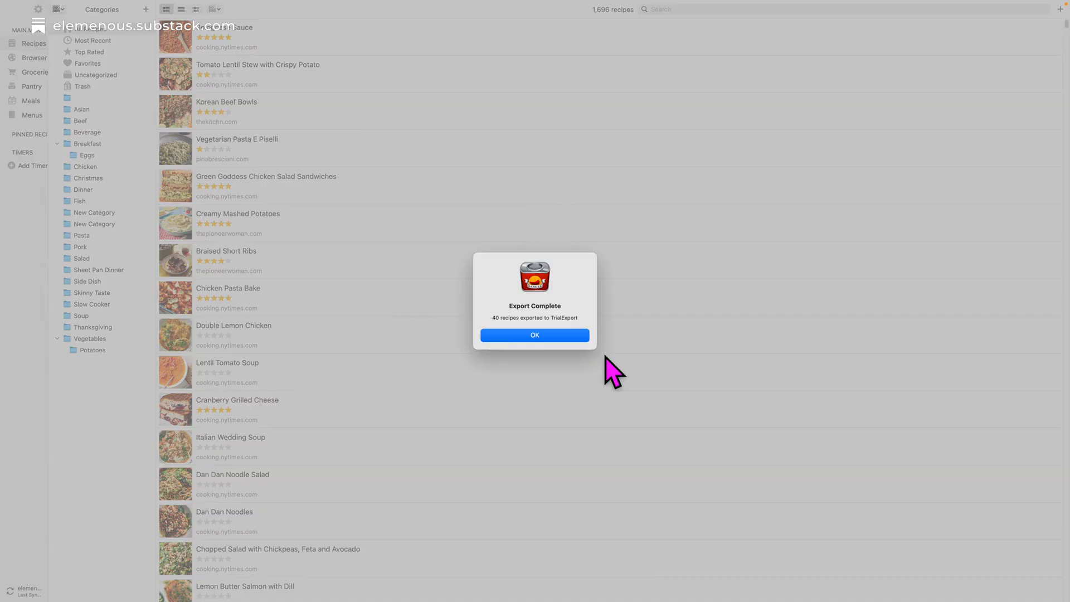
{"action": "left_click", "coordinate": [516, 337]}
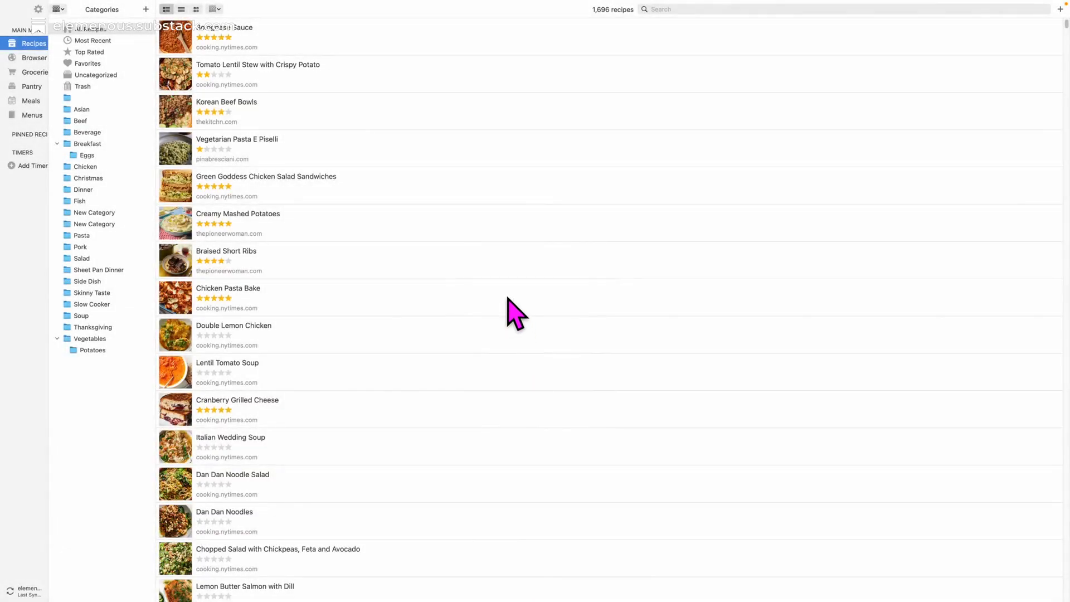
Switch to Finder and open a new file browser window.
{"action": "key", "text": "super+Tab"}
{"action": "key", "text": "super+Tab"}
{"action": "key", "text": "super+Tab"}
{"action": "key", "text": "super+Tab"}
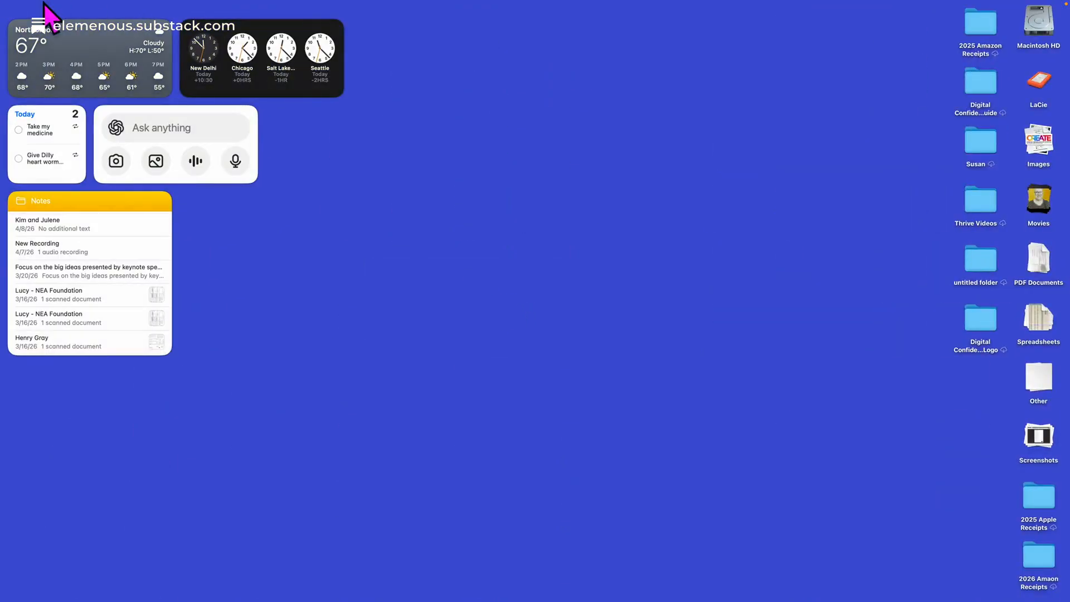
{"action": "left_click", "coordinate": [62, 5]}
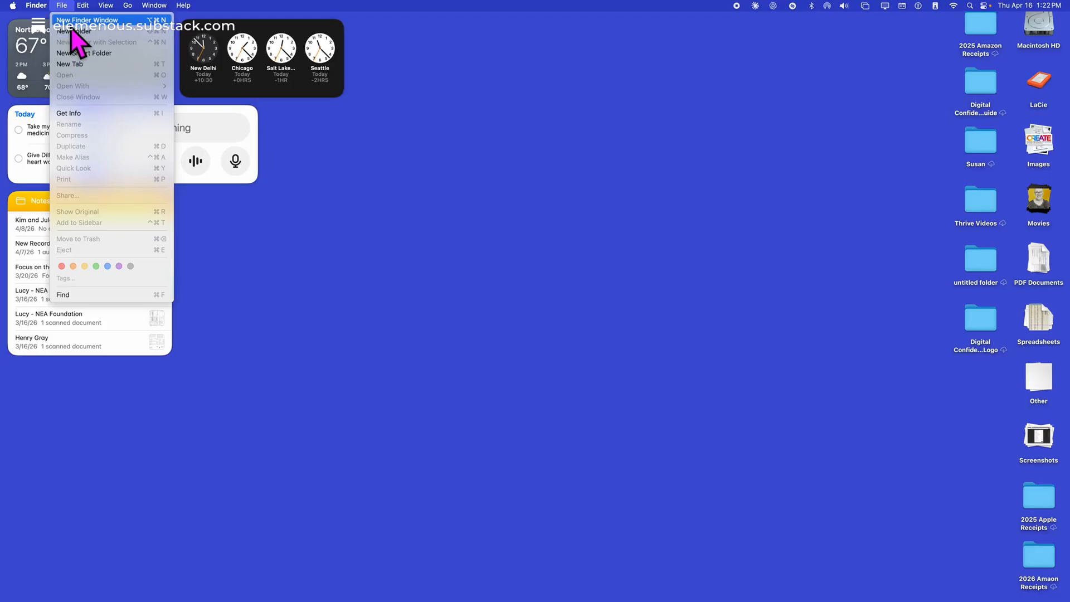
{"action": "left_click", "coordinate": [444, 188]}
{"action": "key", "text": "super+n"}
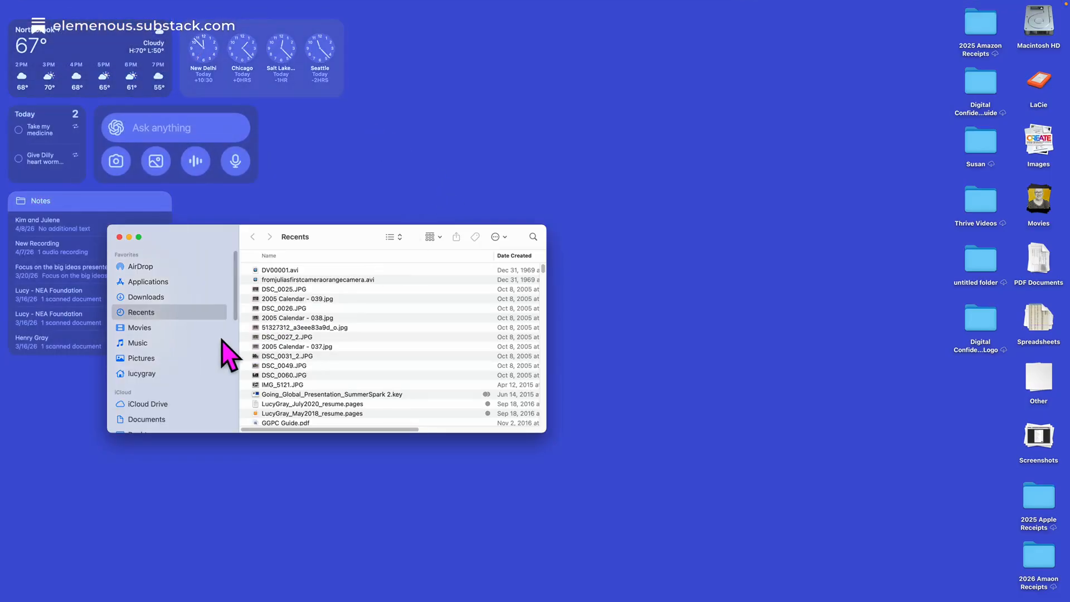
Browse to the Recipes folder inside TrialExport in Downloads and enlarge the window to view the exported HTML files.
{"action": "left_click", "coordinate": [148, 297]}
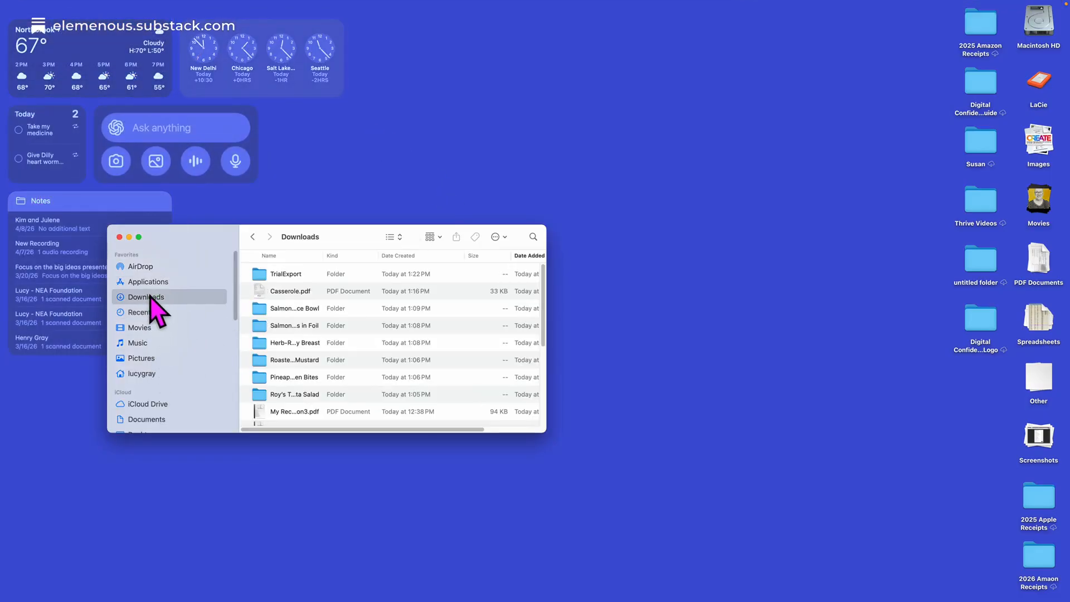
{"action": "double_click", "coordinate": [279, 274]}
{"action": "double_click", "coordinate": [276, 280]}
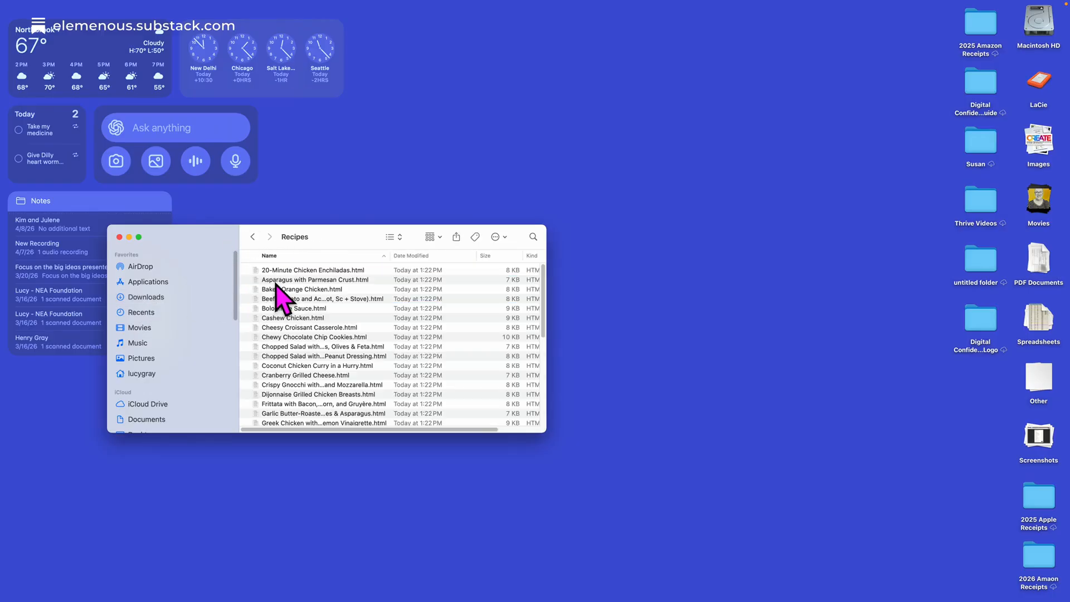
{"action": "left_click", "coordinate": [139, 237]}
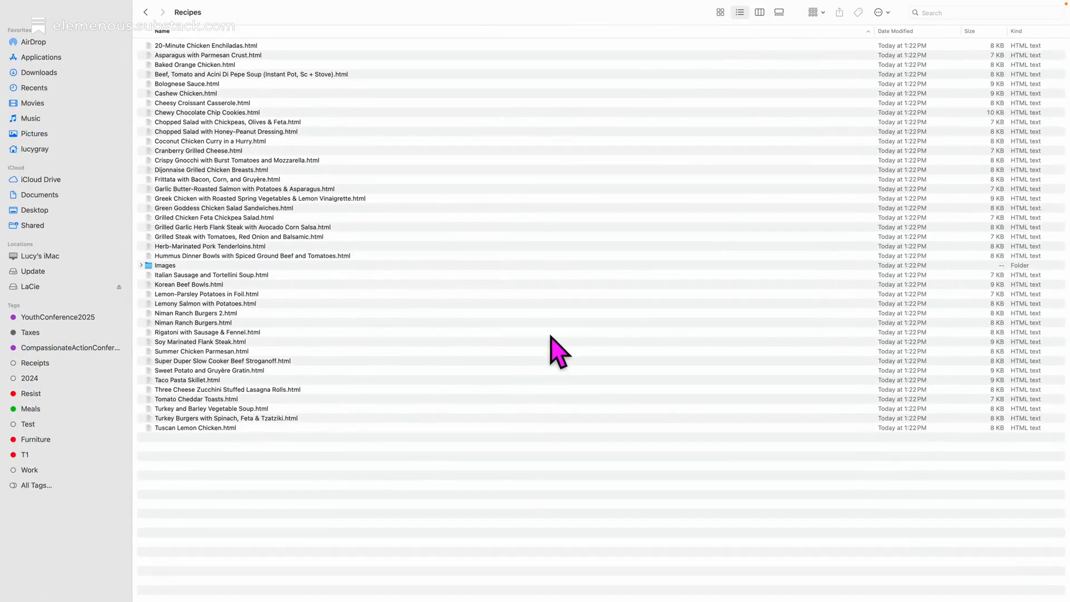
Switch to Claude and write the reply "Here are some more recipes." in the Paprika-to-PDF conversation without sending it.
{"action": "key", "text": "super+Tab"}
{"action": "key", "text": "super+Tab"}
{"action": "key", "text": "super+Tab"}
{"action": "key", "text": "super+Tab"}
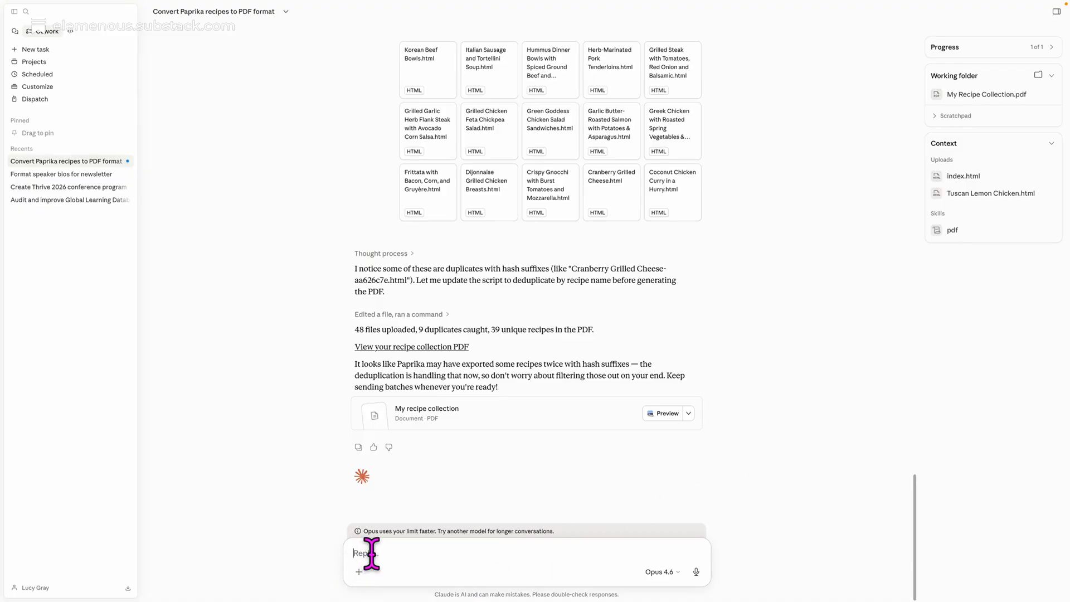
{"action": "type", "text": "Here are some more recipes."}
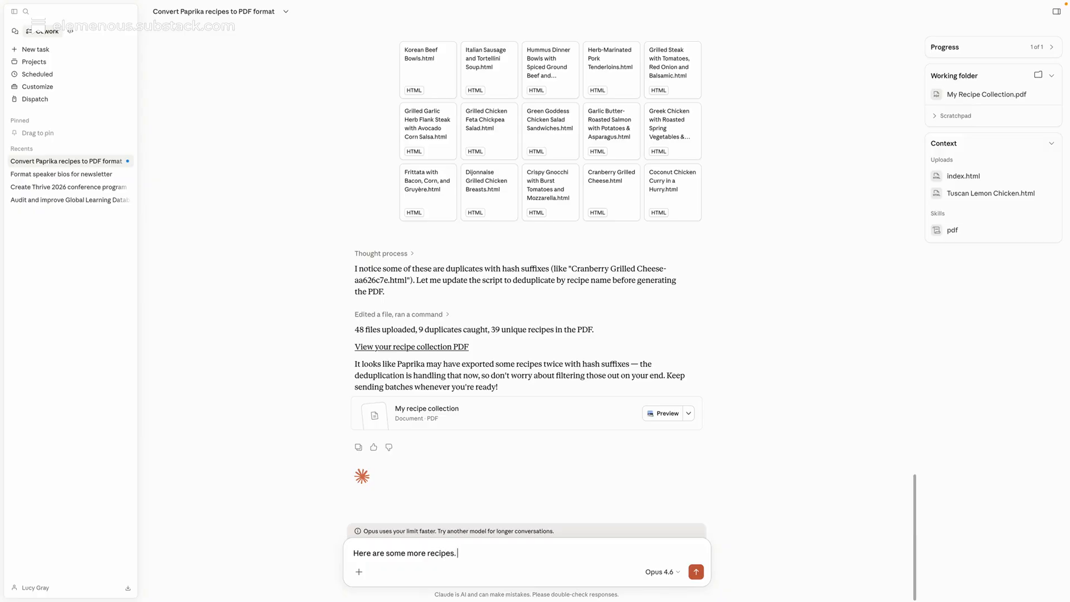
{"action": "key", "text": "shift+Return"}
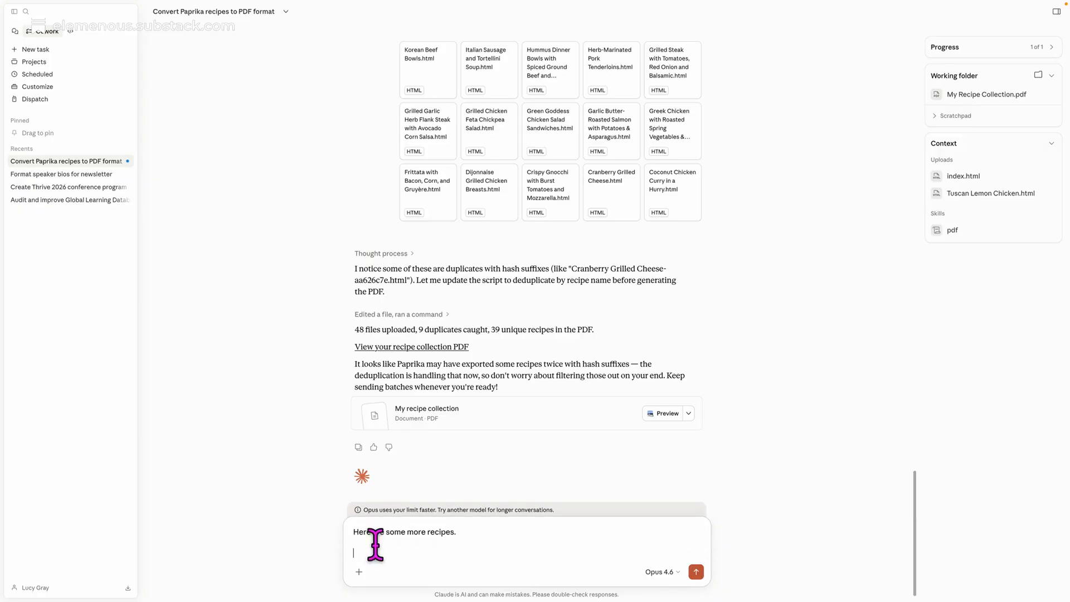
Start adding files to the message and browse to the Recipes folder inside TrialExport in Downloads.
{"action": "scroll", "coordinate": [428, 453], "scroll_direction": "down", "scroll_amount": 1}
{"action": "left_click", "coordinate": [359, 572]}
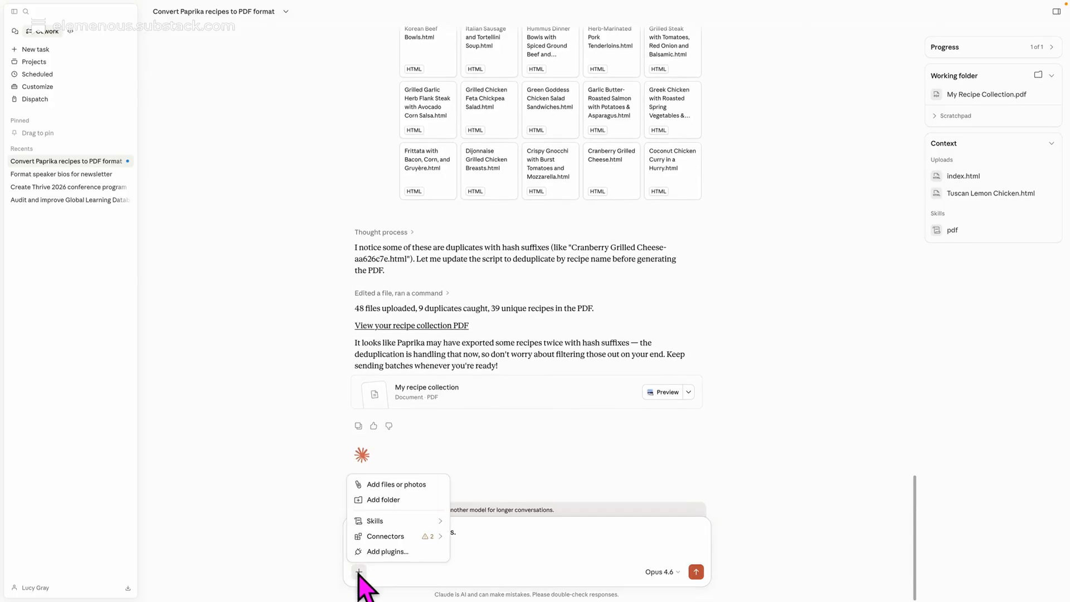
{"action": "left_click", "coordinate": [393, 485]}
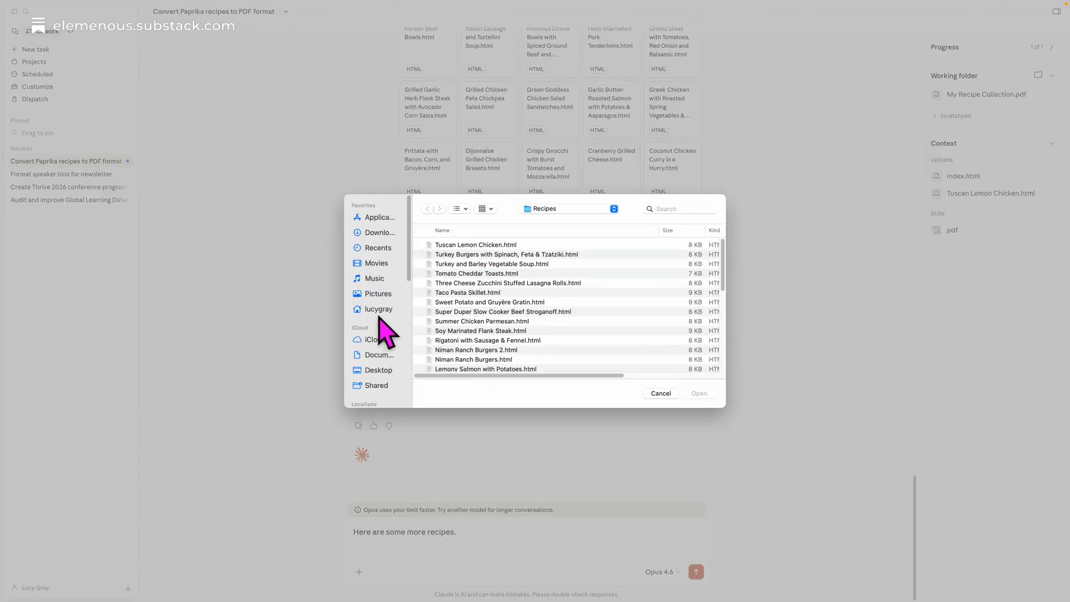
{"action": "left_click", "coordinate": [379, 233]}
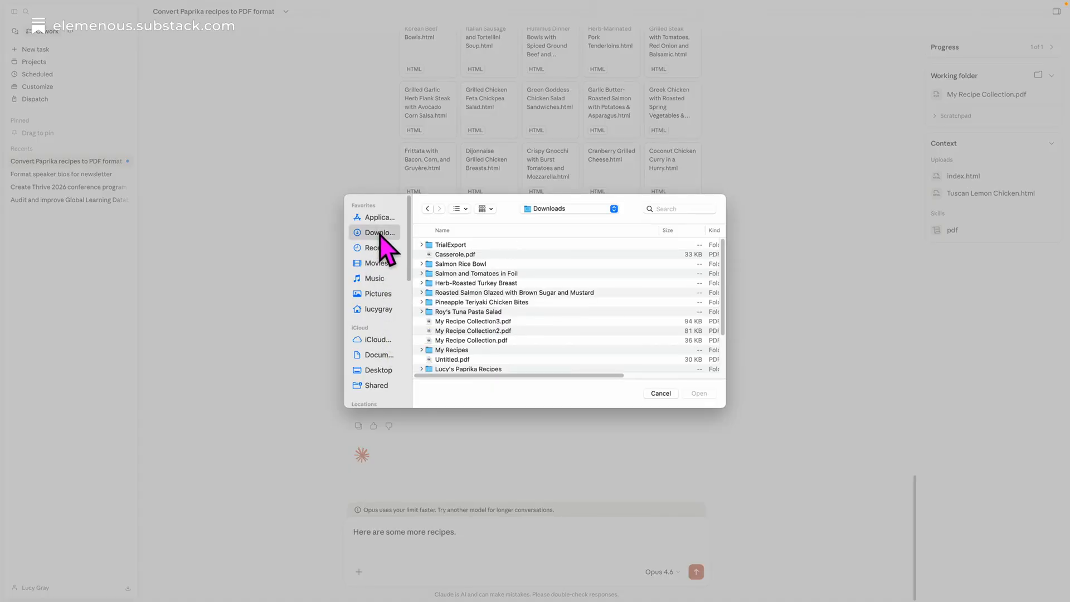
{"action": "double_click", "coordinate": [457, 245]}
{"action": "double_click", "coordinate": [444, 254]}
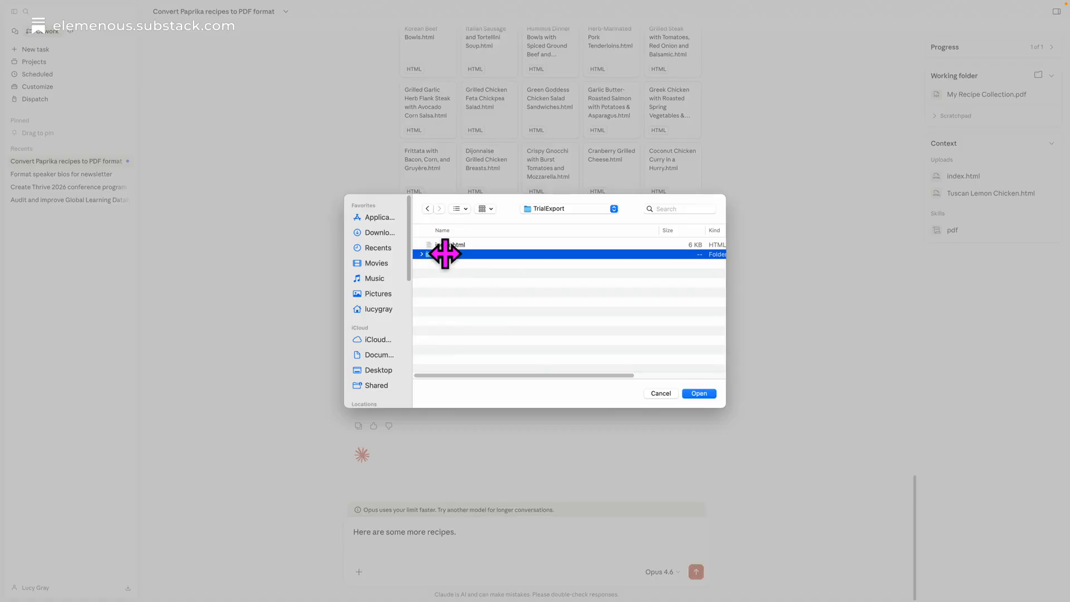
Attach Baked Orange Chicken, Beef, Tomato and Acini Di Pepe Soup, Chewy Chocolate Chip Cookies, Taco Pasta Skillet and Summer Chicken Parmesan HTML files to the message.
{"action": "scroll", "coordinate": [497, 306], "scroll_direction": "down", "scroll_amount": 15}
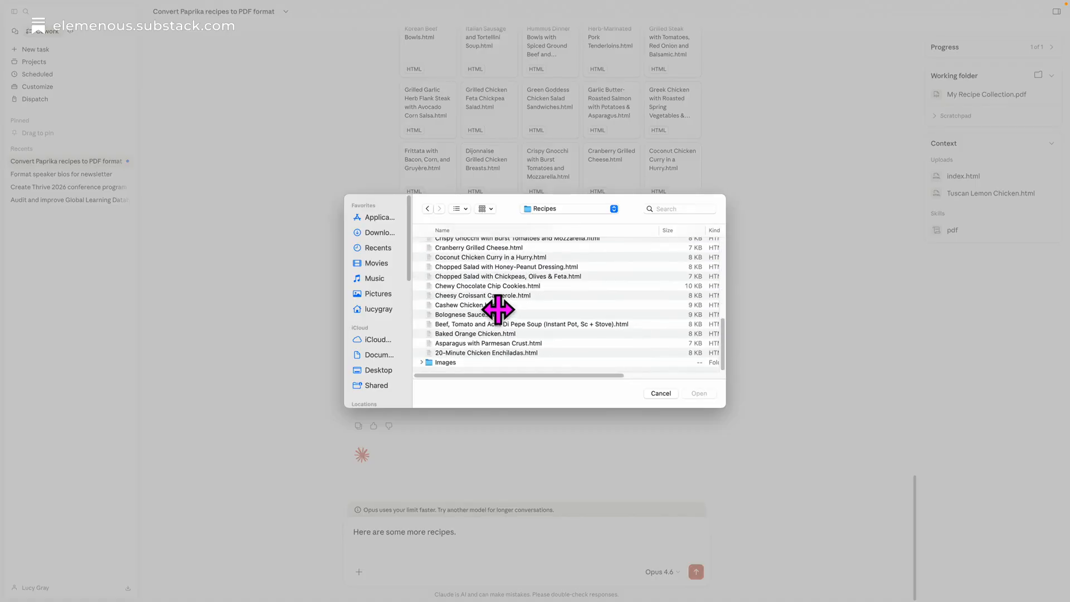
{"action": "left_click", "coordinate": [558, 351]}
{"action": "left_click", "coordinate": [526, 334]}
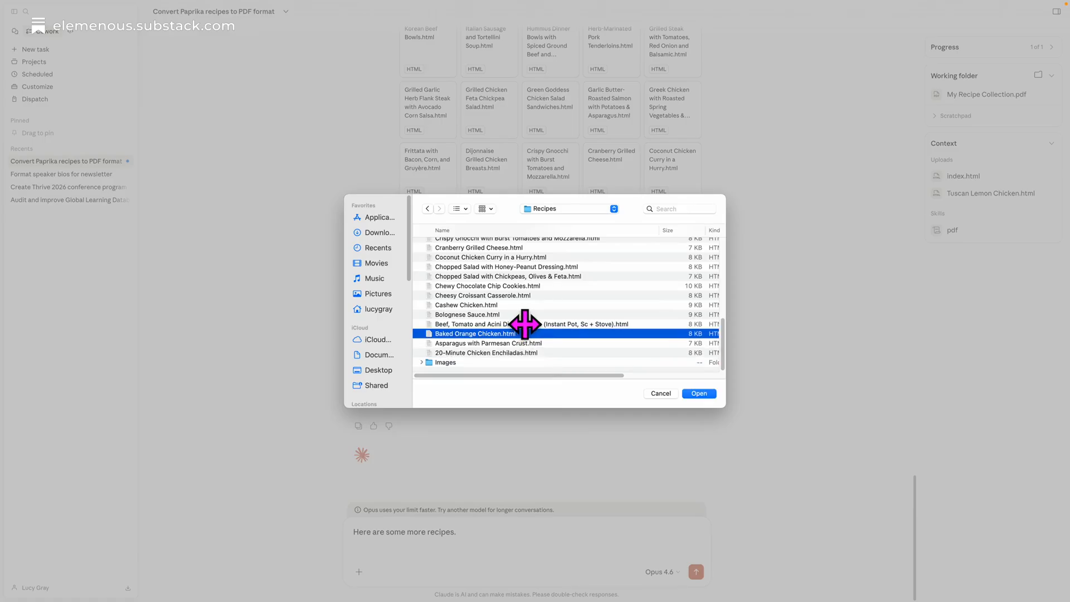
{"action": "left_click", "coordinate": [524, 323], "text": "shift"}
{"action": "left_click", "coordinate": [527, 285], "text": "super"}
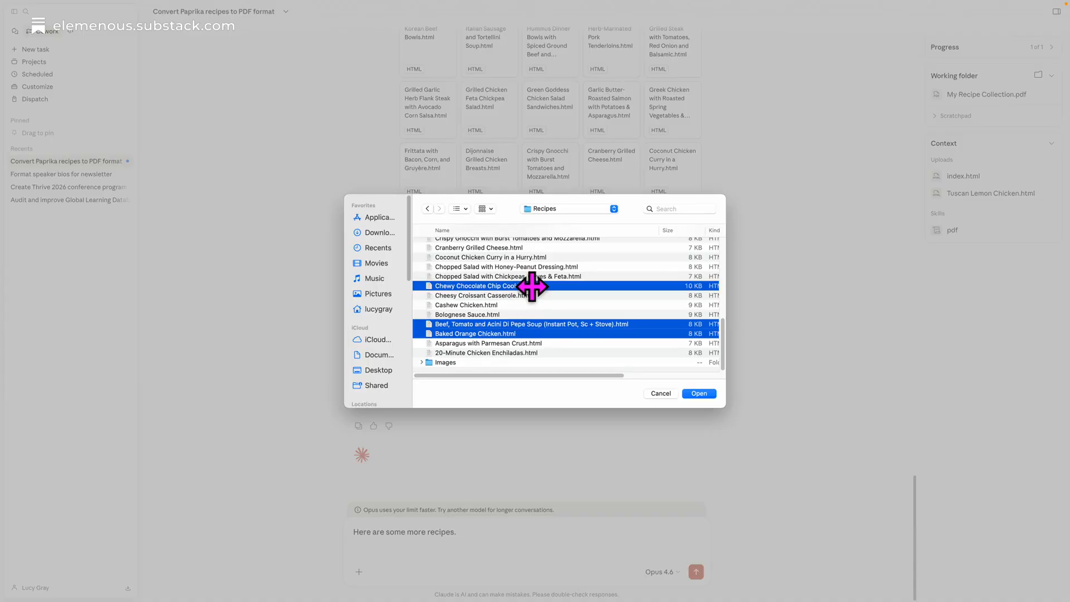
{"action": "scroll", "coordinate": [534, 289], "scroll_direction": "up", "scroll_amount": 15}
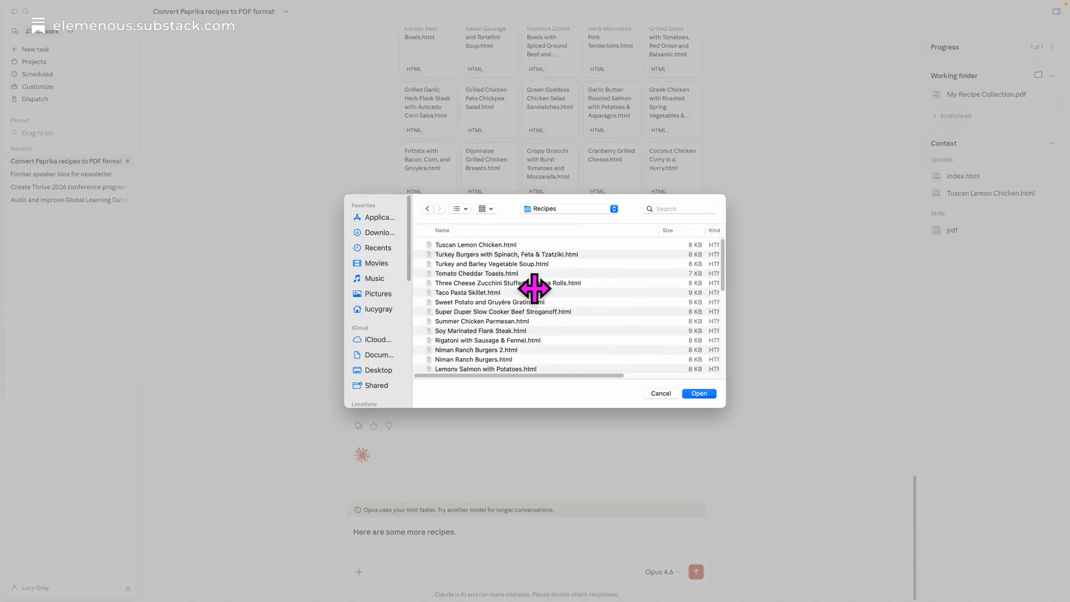
{"action": "left_click", "coordinate": [510, 293], "text": "super"}
{"action": "left_click", "coordinate": [485, 321], "text": "super"}
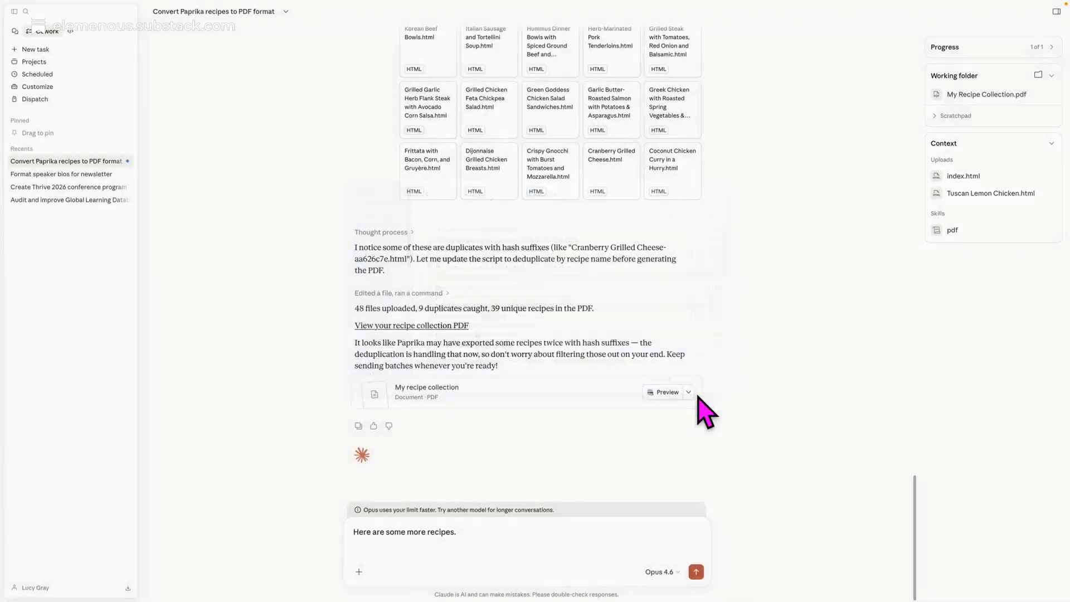
{"action": "left_click", "coordinate": [699, 394]}
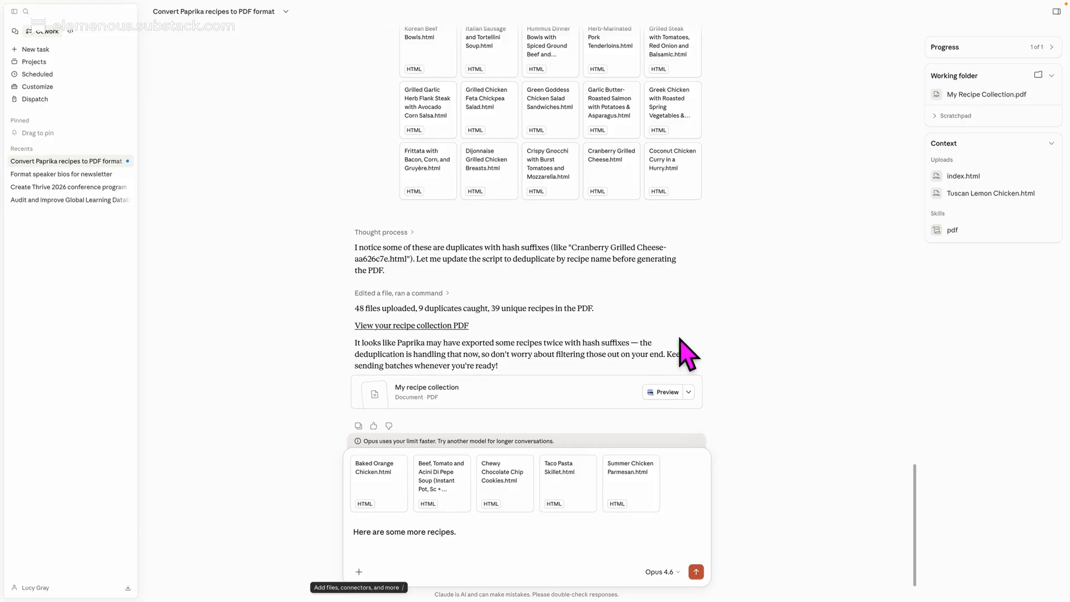
Review the earlier recipe batches in the conversation and open the generated recipe collection PDF in Preview.
{"action": "scroll", "coordinate": [676, 335], "scroll_direction": "up", "scroll_amount": 5}
{"action": "scroll", "coordinate": [677, 334], "scroll_direction": "up", "scroll_amount": 2}
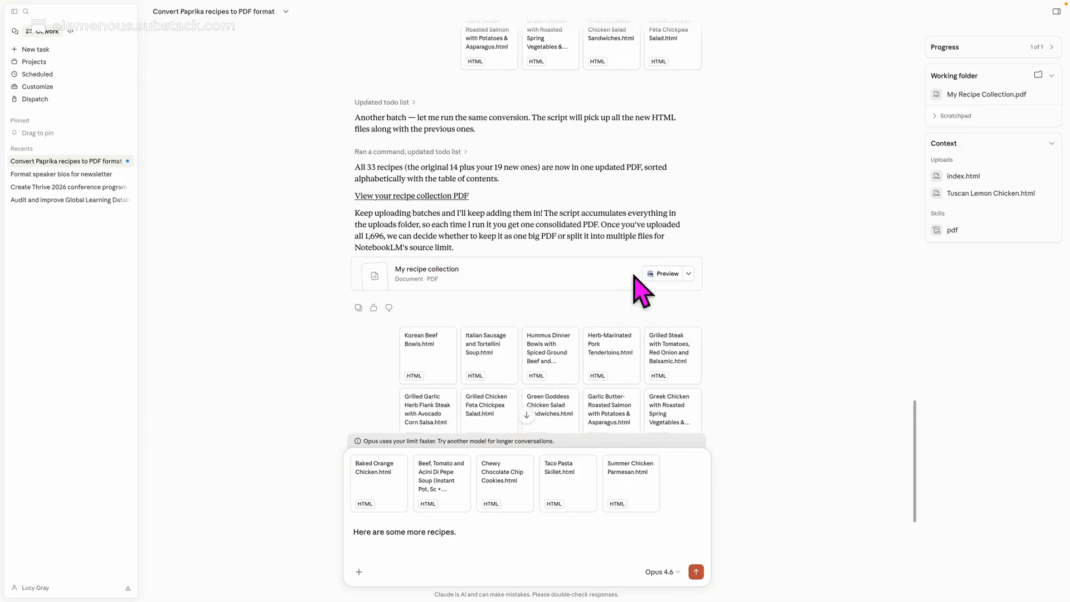
{"action": "scroll", "coordinate": [466, 287], "scroll_direction": "up", "scroll_amount": 3}
{"action": "scroll", "coordinate": [463, 294], "scroll_direction": "up", "scroll_amount": 1}
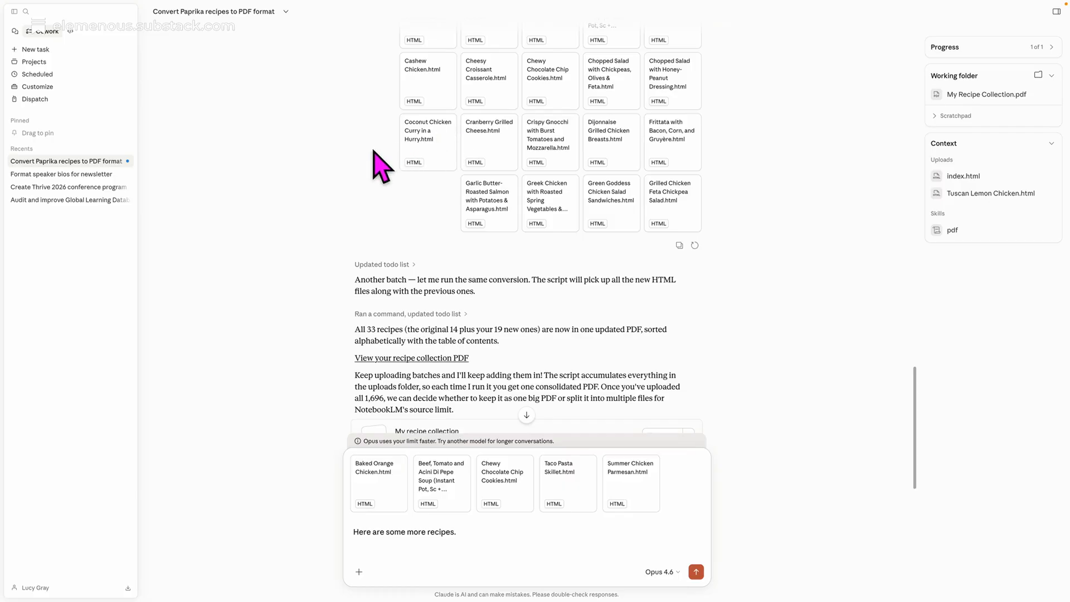
{"action": "scroll", "coordinate": [551, 302], "scroll_direction": "down", "scroll_amount": 1}
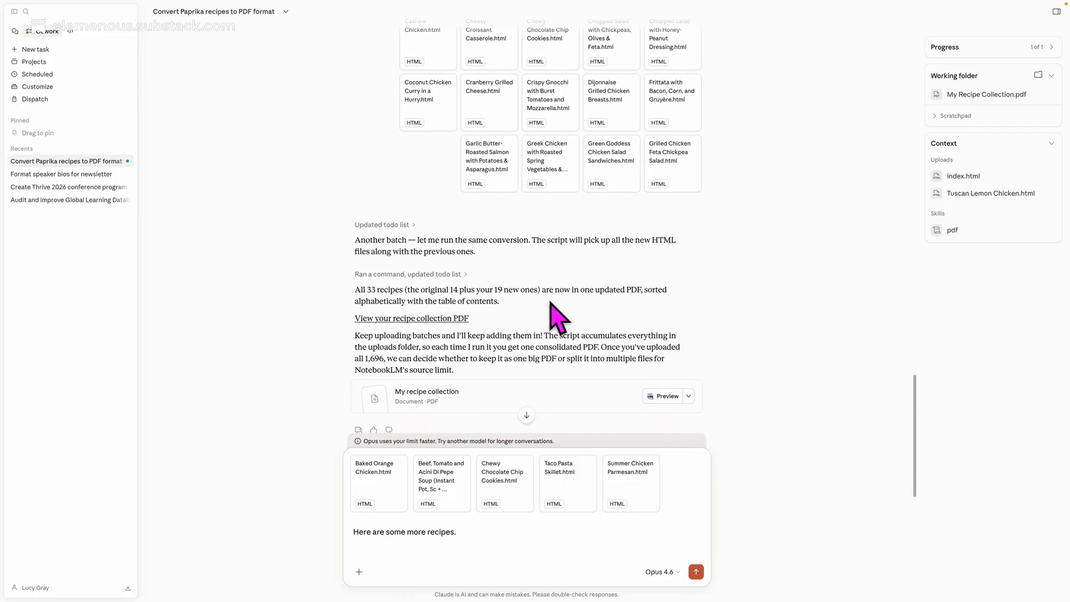
{"action": "left_click", "coordinate": [666, 396]}
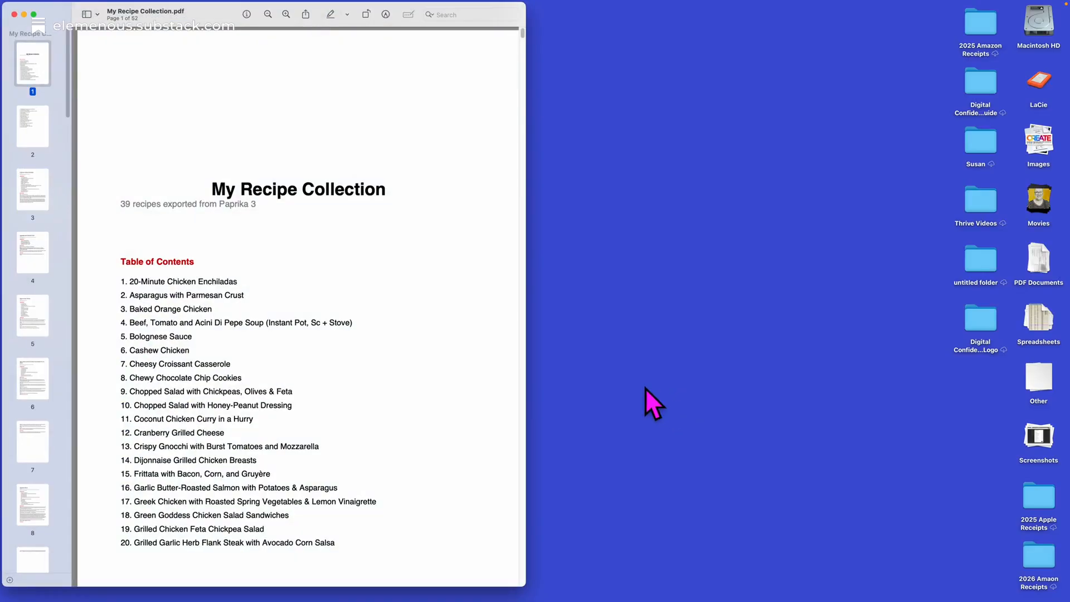
View the save options for My Recipe Collection.pdf and cancel without saving.
{"action": "left_click", "coordinate": [70, 5]}
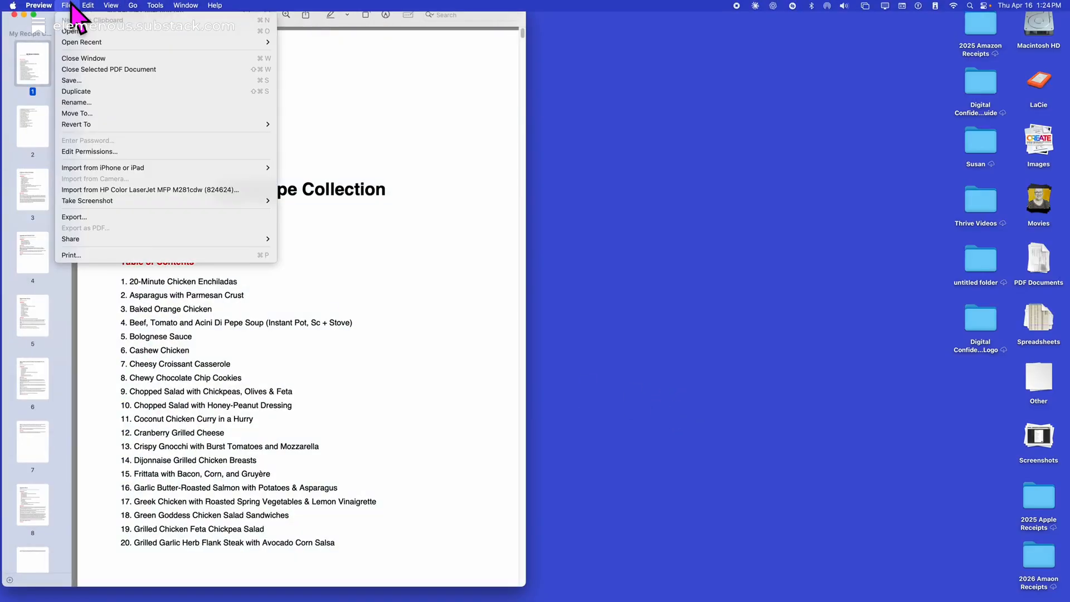
{"action": "left_click", "coordinate": [82, 80]}
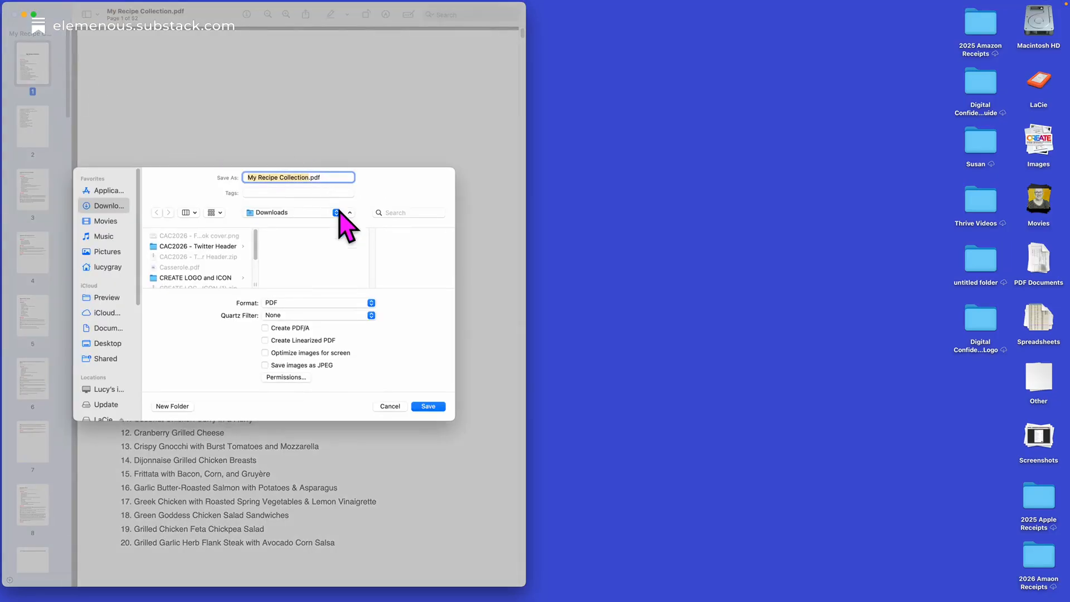
{"action": "left_click", "coordinate": [394, 407]}
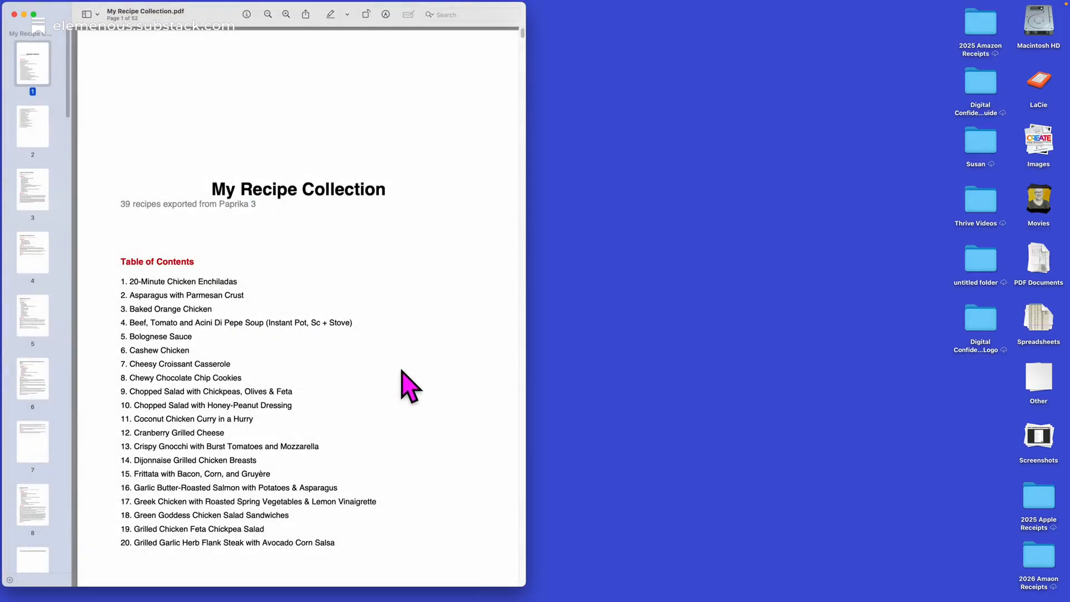
Switch to Chrome with the recipe collection notebook in NotebookLM.
{"action": "key", "text": "super+Tab"}
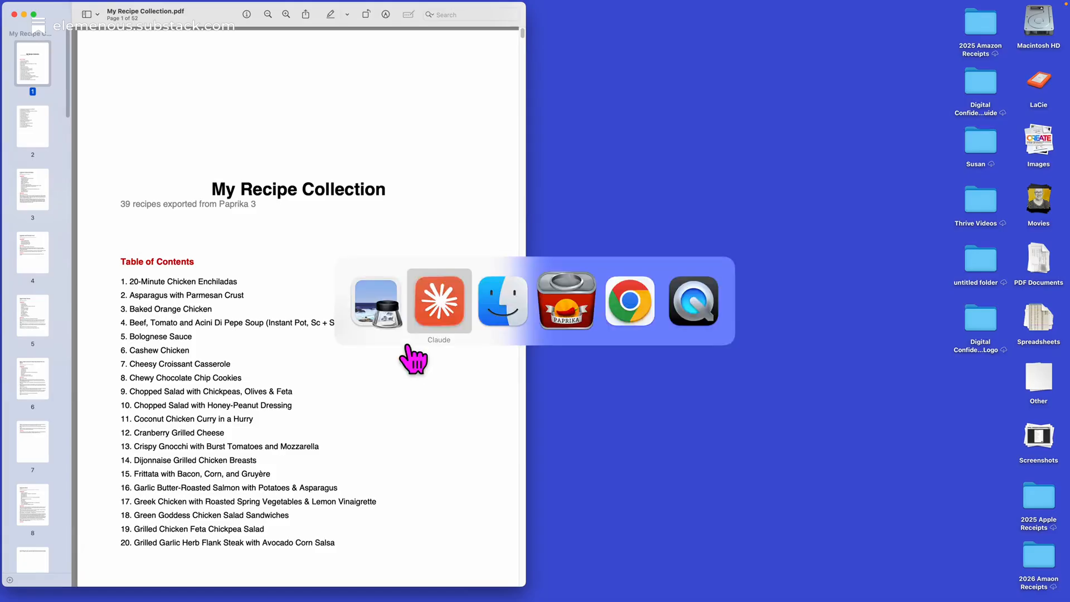
{"action": "key", "text": "super+Tab"}
{"action": "key", "text": "super+Tab"}
{"action": "key", "text": "super+Tab"}
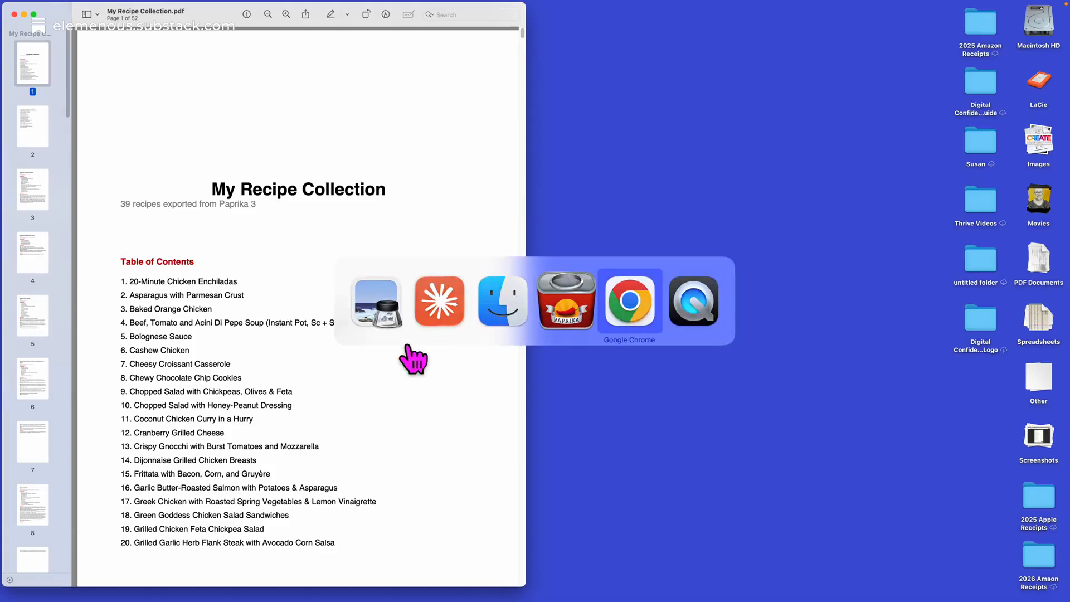
{"action": "left_click", "coordinate": [50, 123]}
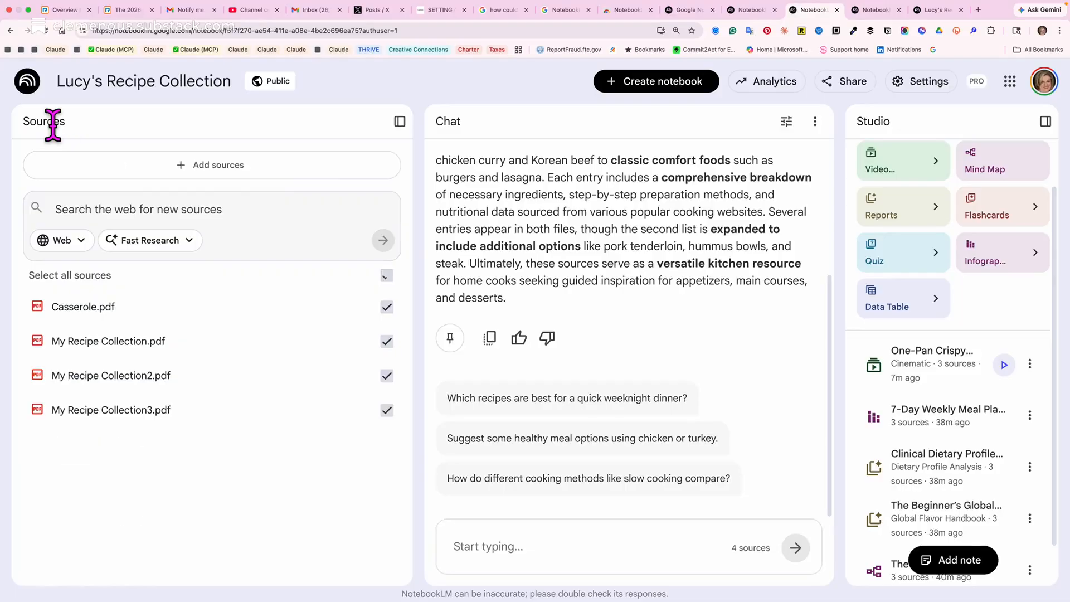
Open the notebook's source file upload, preview My Recipe Collection3.pdf from Downloads, and close the upload without adding it.
{"action": "left_click", "coordinate": [143, 166]}
{"action": "left_click", "coordinate": [402, 451]}
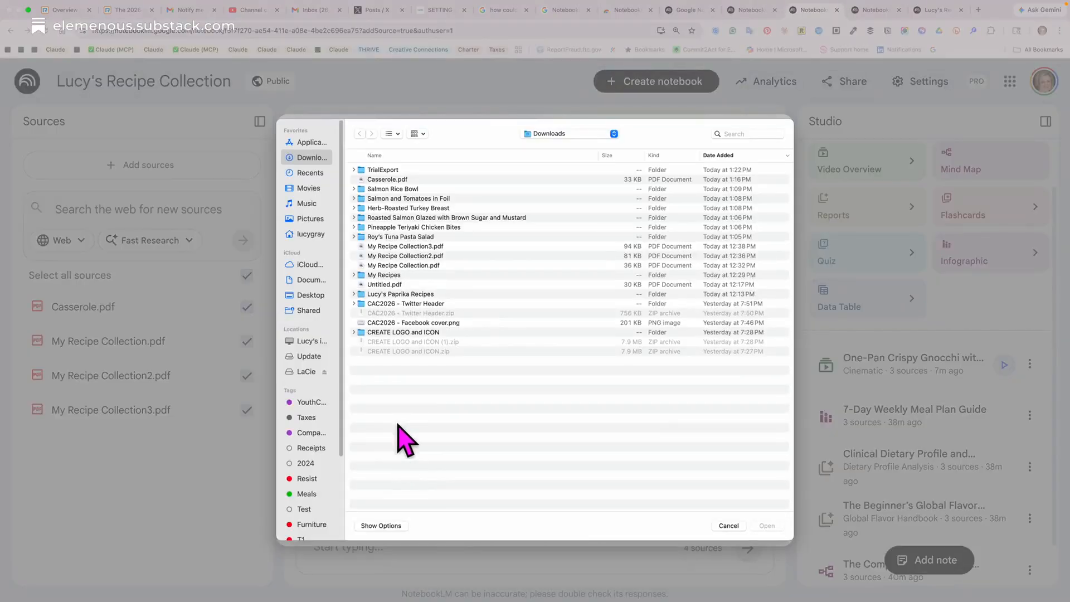
{"action": "left_click", "coordinate": [398, 248]}
{"action": "key", "text": "space"}
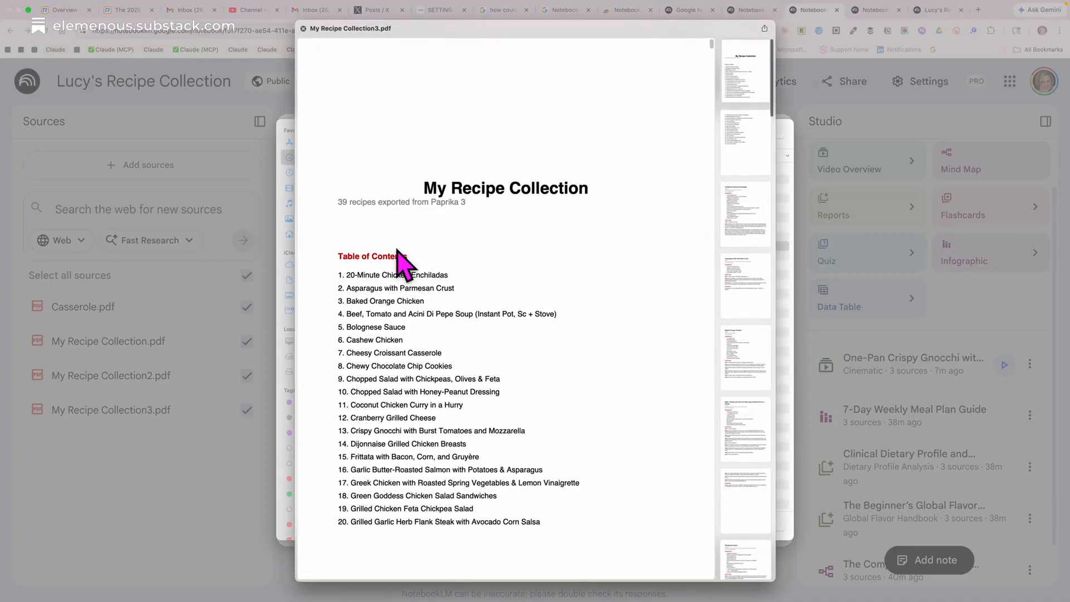
{"action": "key", "text": "space"}
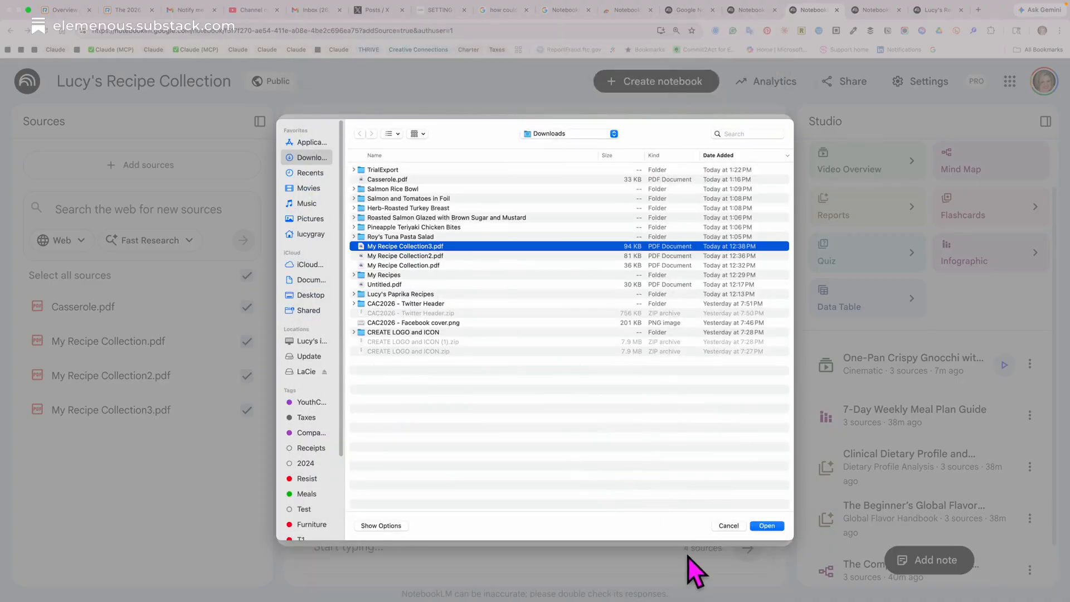
{"action": "left_click", "coordinate": [722, 527]}
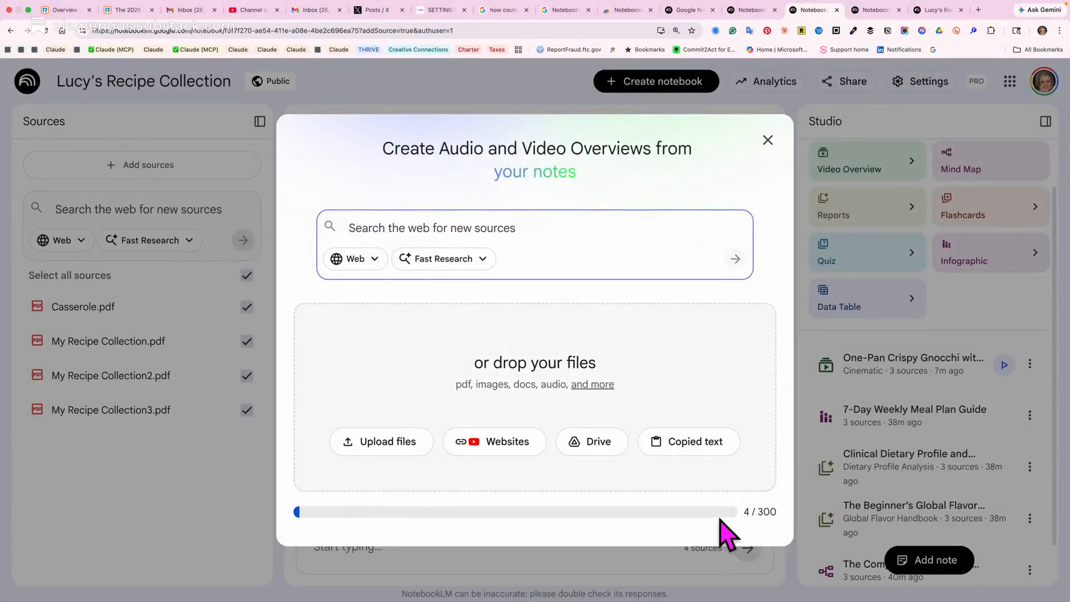
{"action": "left_click", "coordinate": [768, 141]}
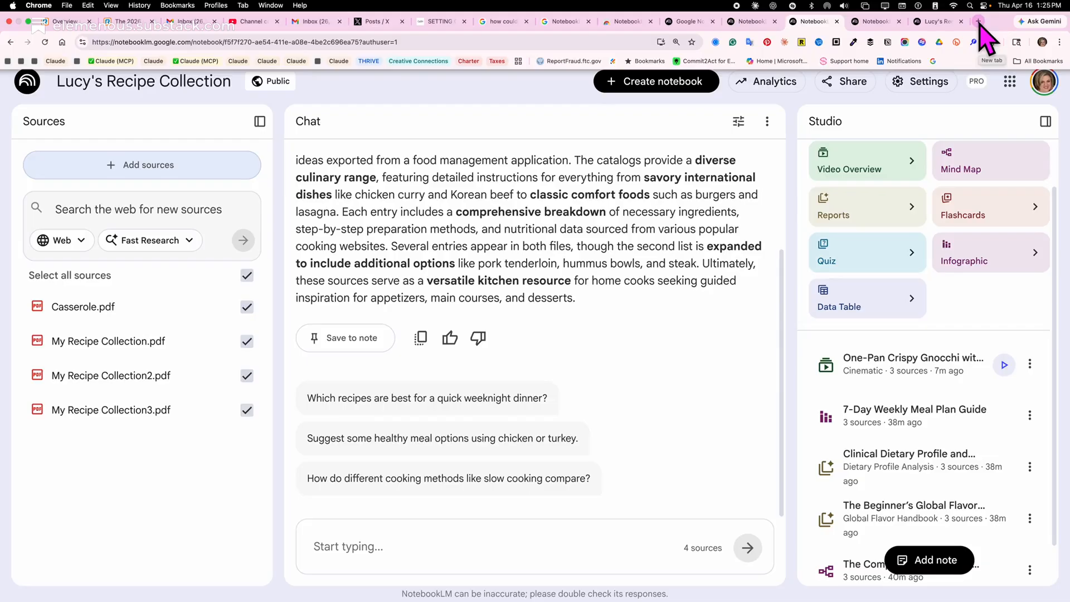
Search the web for "eatwell" in a new tab and open the EatingWell website from the results.
{"action": "left_click", "coordinate": [979, 21]}
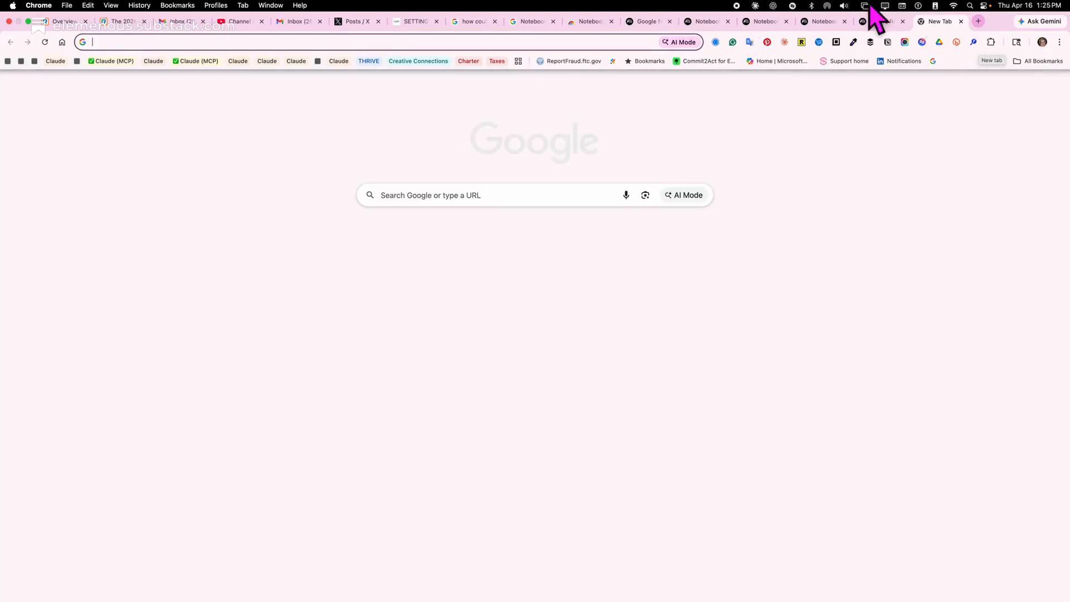
{"action": "type", "text": "eatwell"}
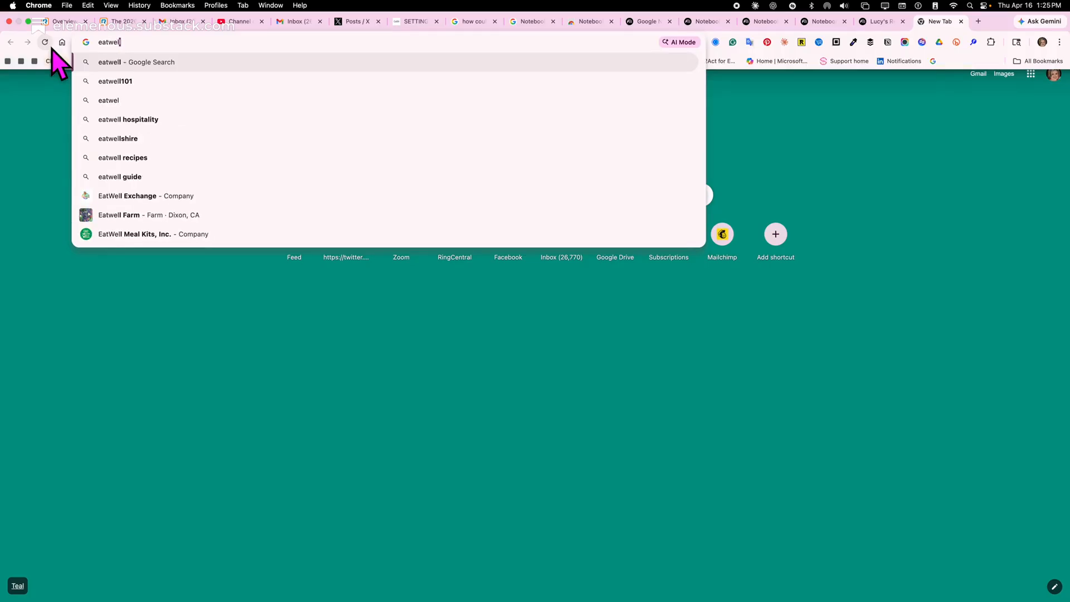
{"action": "key", "text": "Return"}
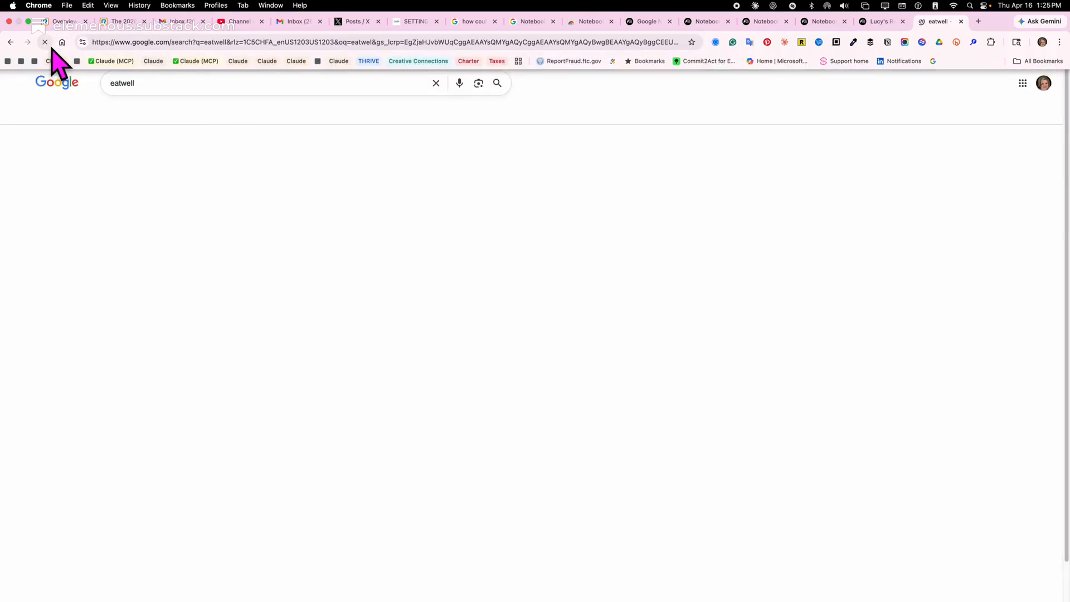
{"action": "left_click", "coordinate": [167, 165]}
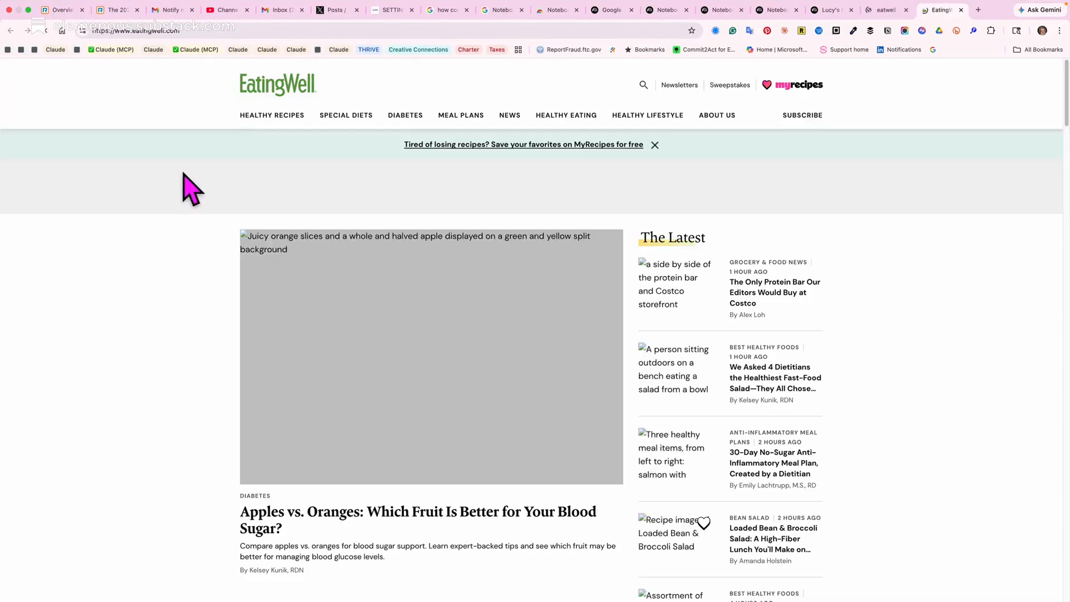
{"action": "left_click", "coordinate": [157, 31]}
{"action": "key", "text": "super+c"}
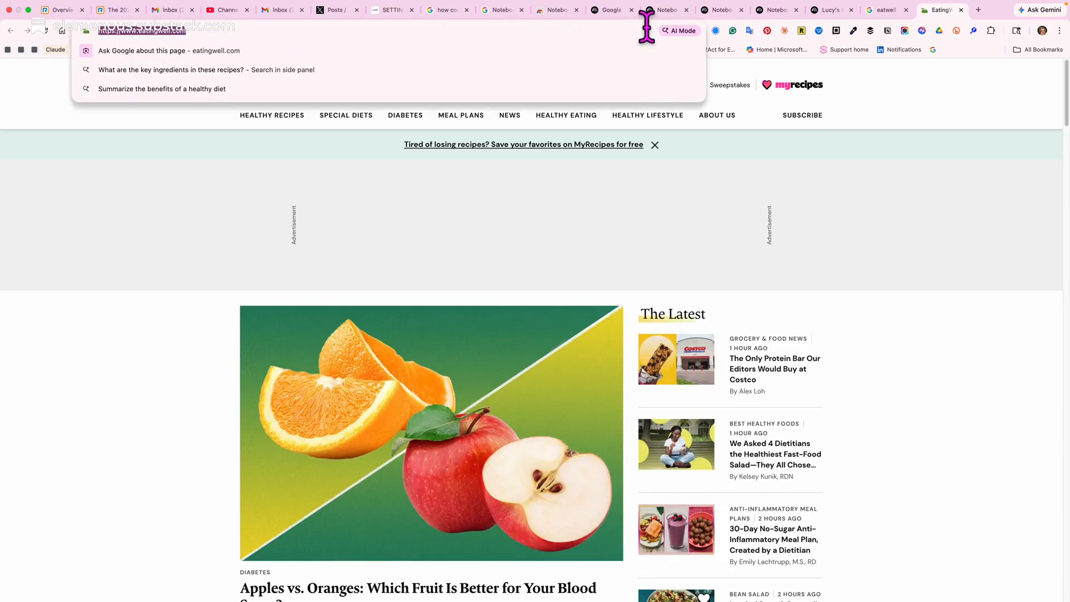
{"action": "left_click", "coordinate": [611, 11]}
{"action": "left_click", "coordinate": [666, 10]}
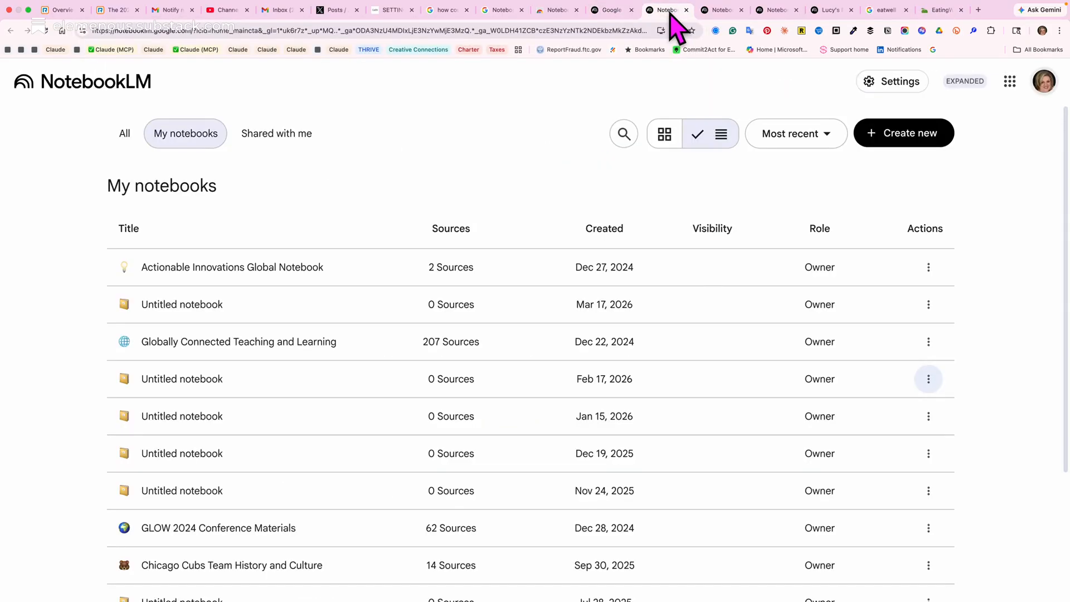
{"action": "left_click", "coordinate": [729, 11]}
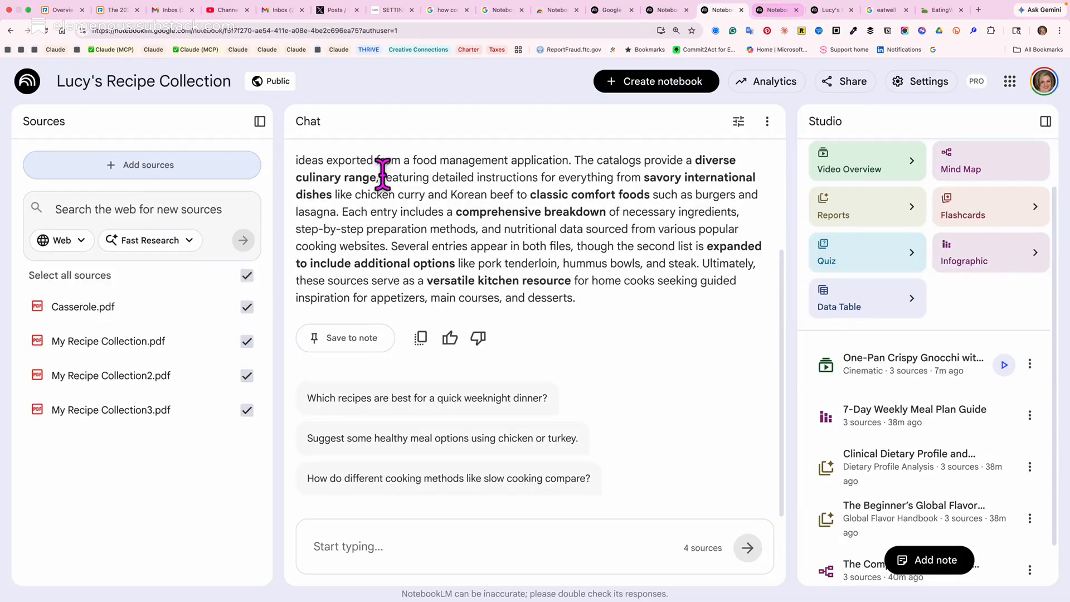
{"action": "left_click", "coordinate": [150, 184]}
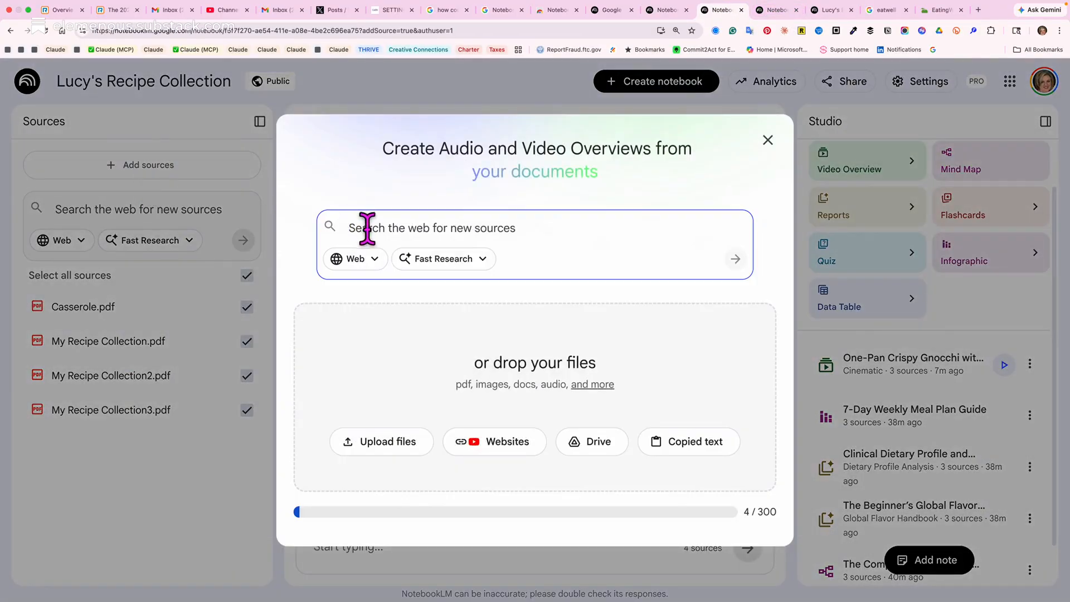
{"action": "left_click", "coordinate": [483, 454]}
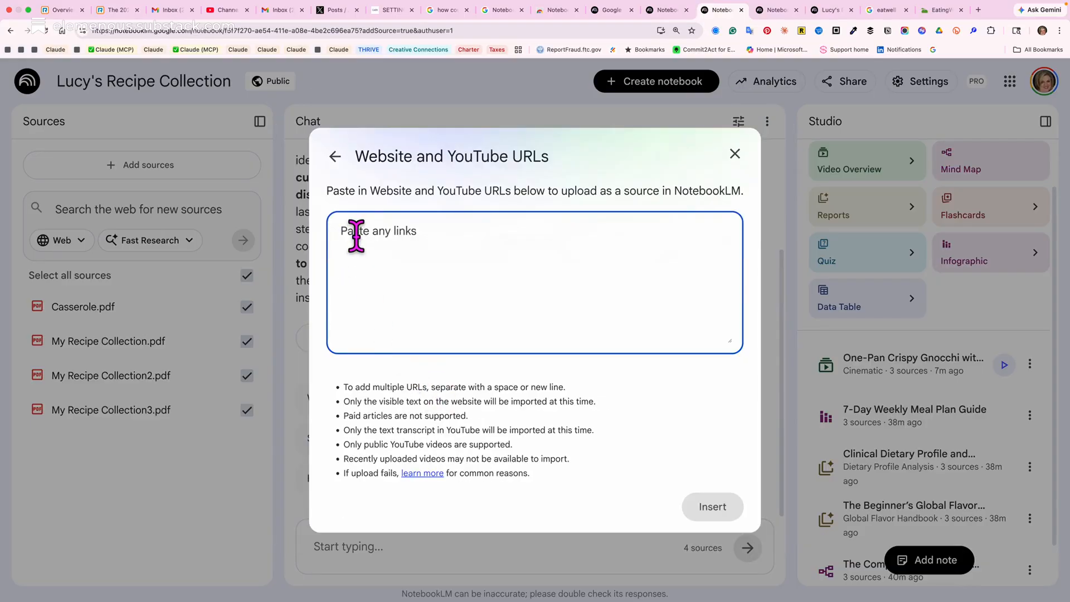
{"action": "key", "text": "super+v"}
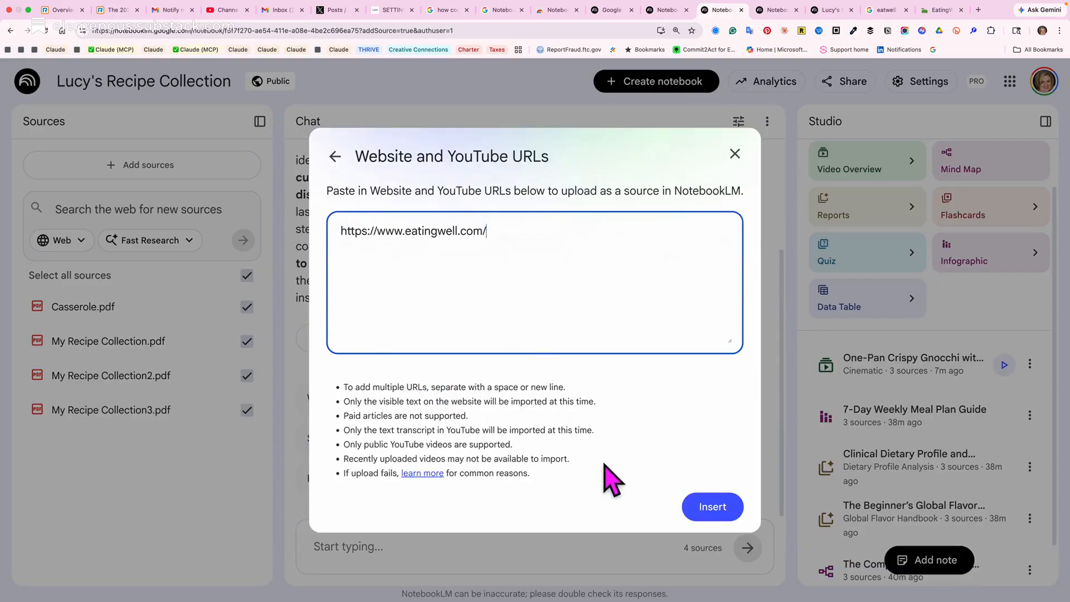
{"action": "left_click", "coordinate": [710, 508]}
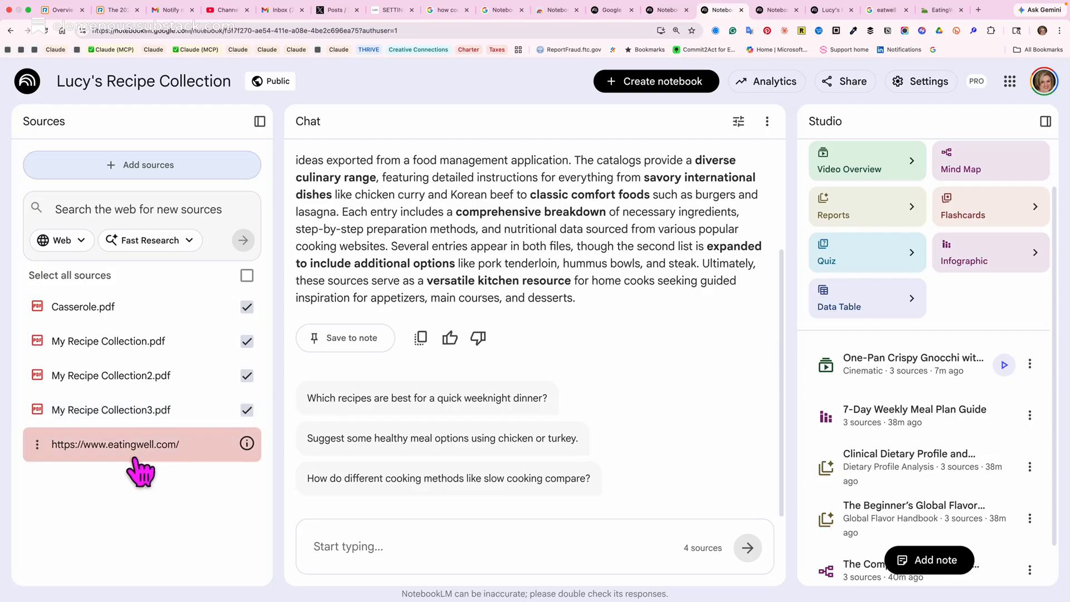
{"action": "left_click", "coordinate": [38, 451]}
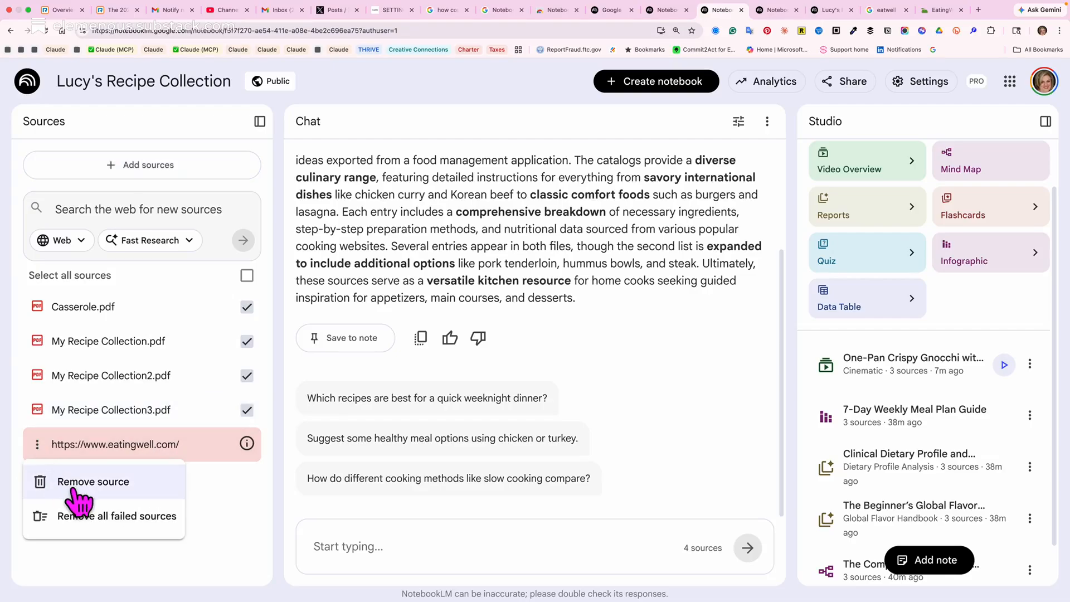
{"action": "left_click", "coordinate": [73, 482]}
{"action": "left_click", "coordinate": [651, 382]}
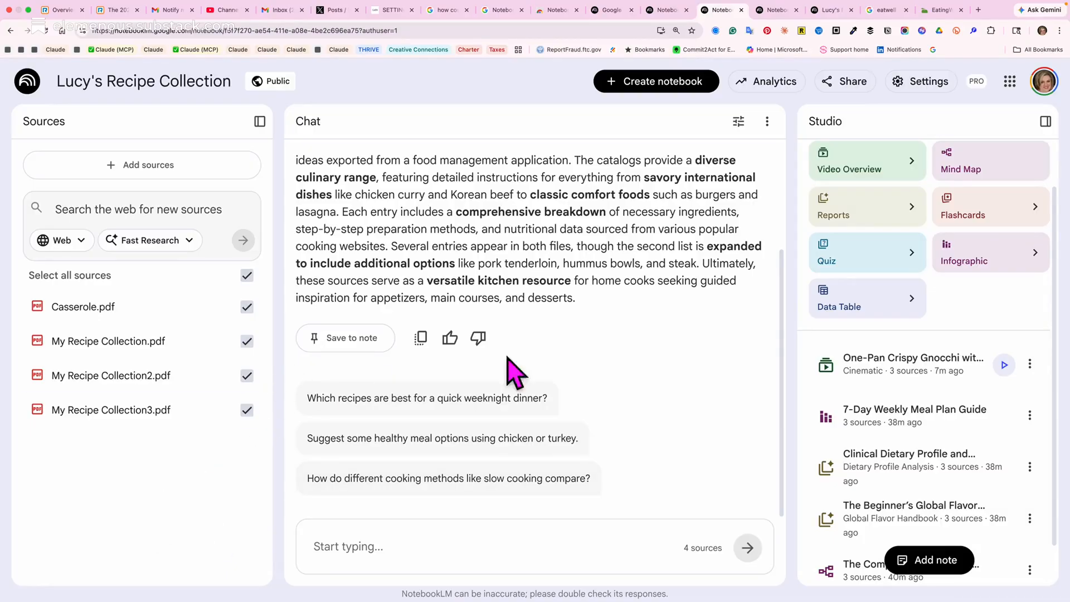
Return to the EatingWell website and open the full Easy Pasta with Tomato Sauce recipe from its MyRecipes cards.
{"action": "left_click", "coordinate": [943, 10]}
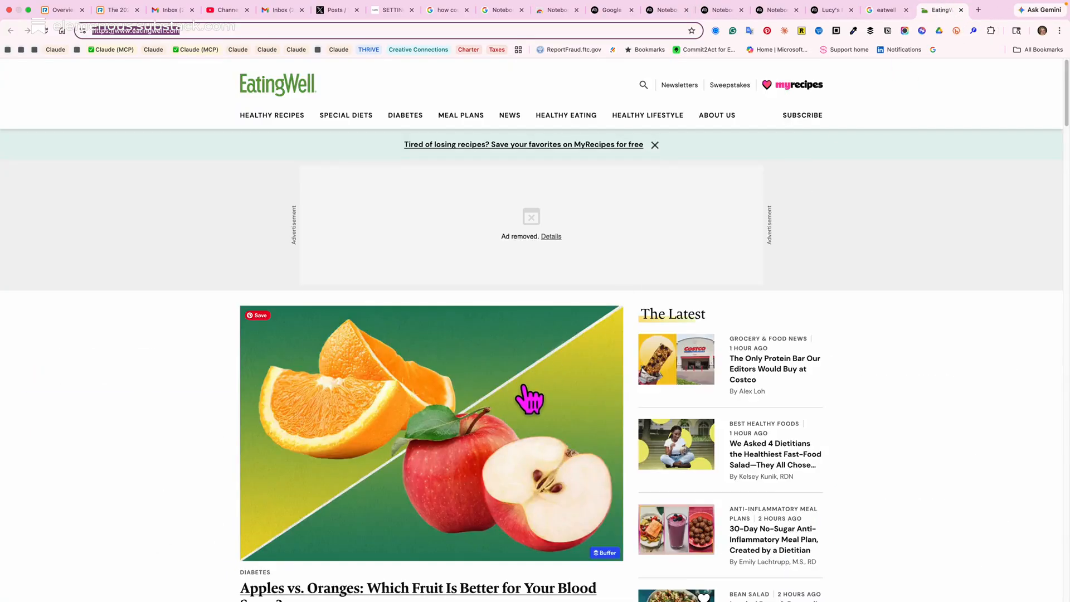
{"action": "scroll", "coordinate": [741, 452], "scroll_direction": "down", "scroll_amount": 3}
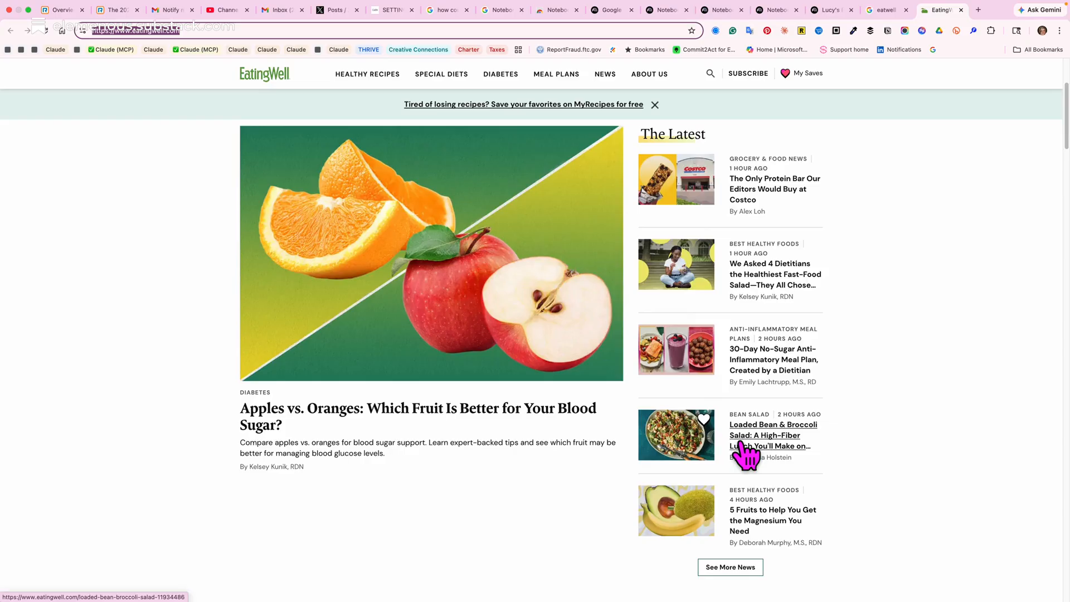
{"action": "scroll", "coordinate": [745, 455], "scroll_direction": "down", "scroll_amount": 3}
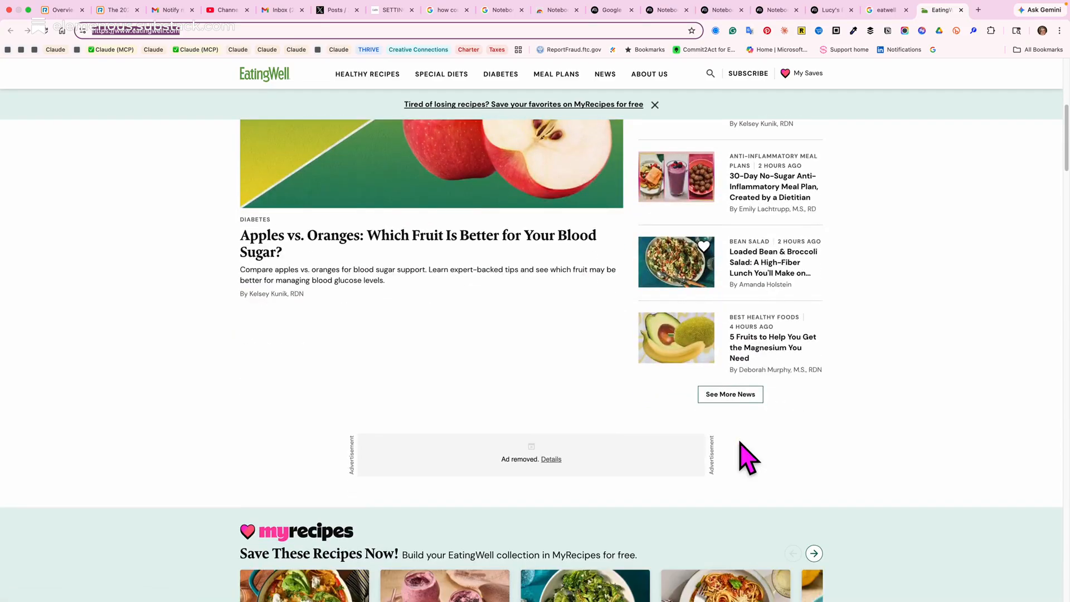
{"action": "scroll", "coordinate": [747, 457], "scroll_direction": "down", "scroll_amount": 4}
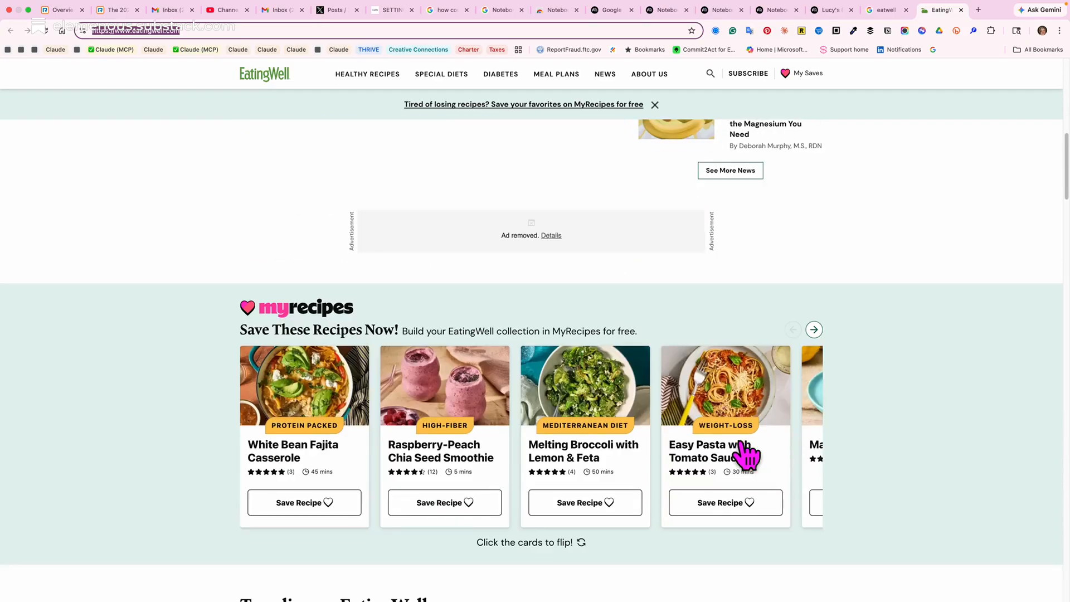
{"action": "scroll", "coordinate": [831, 475], "scroll_direction": "down", "scroll_amount": 2}
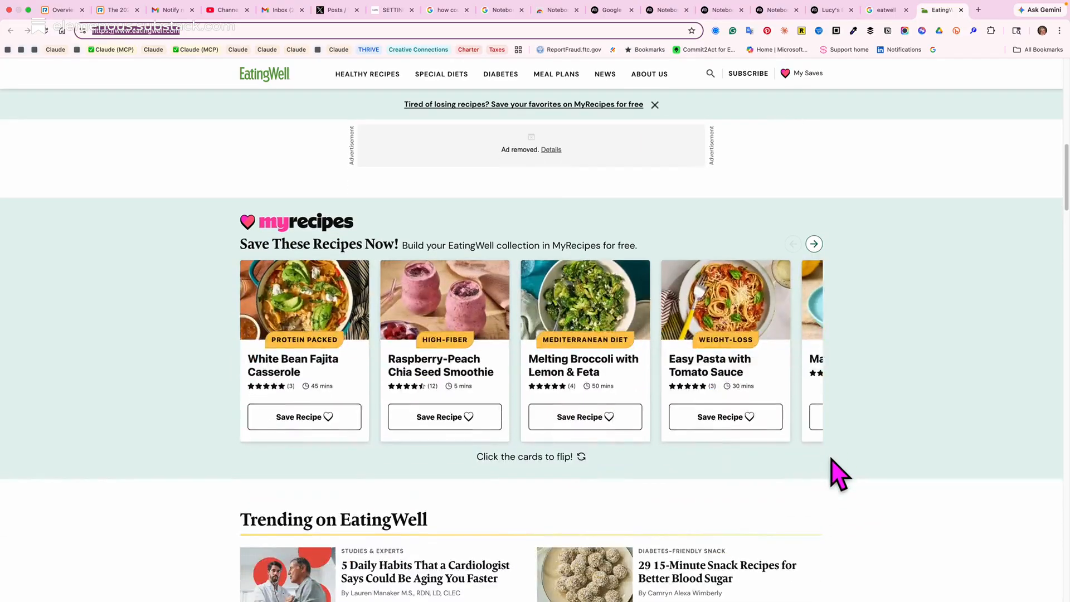
{"action": "left_click", "coordinate": [693, 394]}
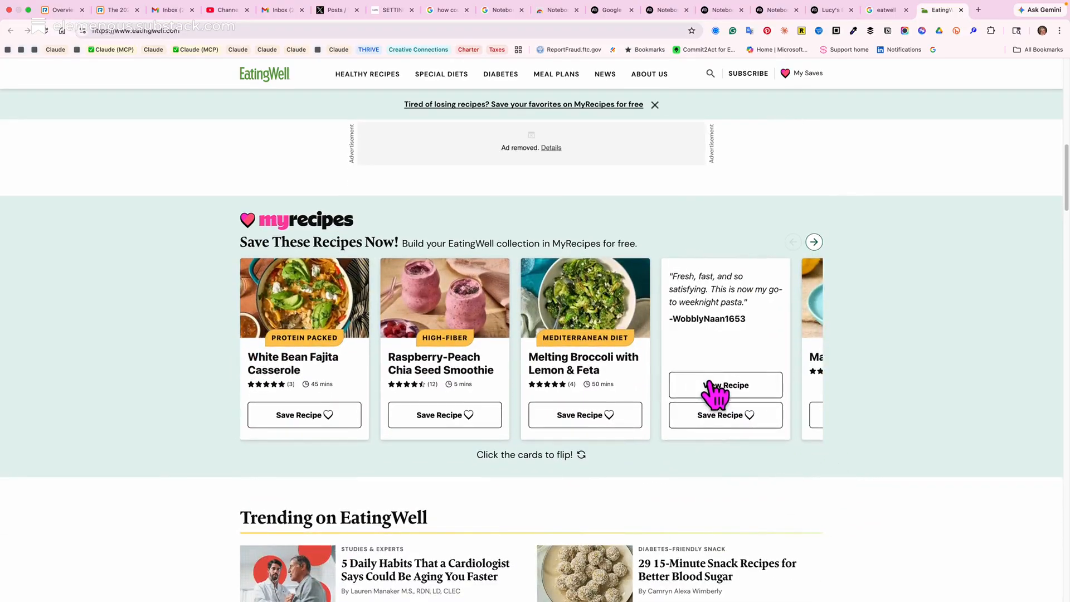
{"action": "left_click", "coordinate": [719, 390]}
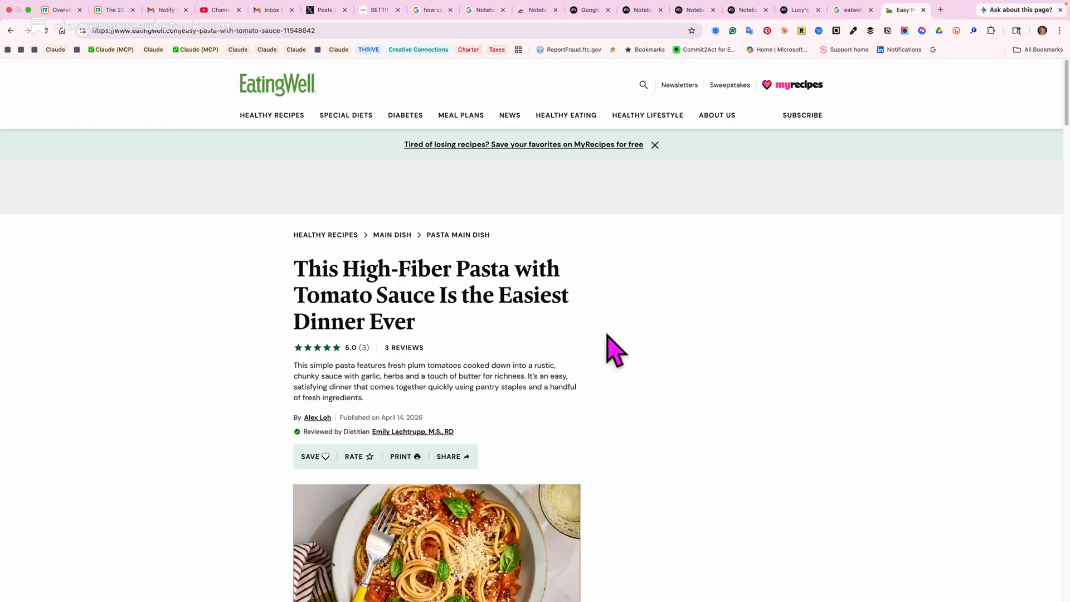
{"action": "left_click", "coordinate": [207, 30]}
{"action": "right_click", "coordinate": [210, 31]}
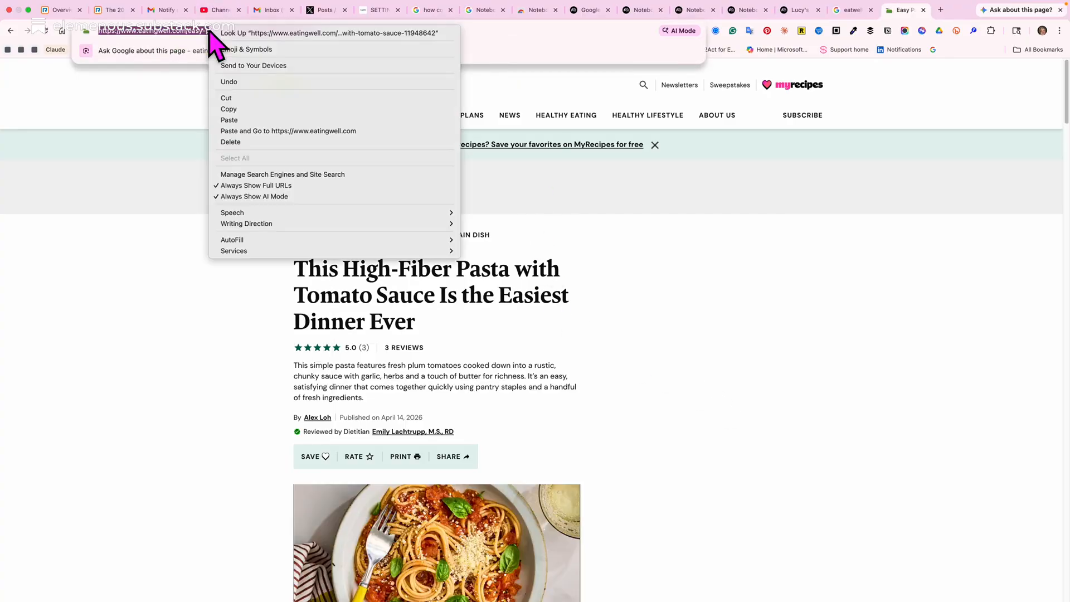
{"action": "left_click", "coordinate": [259, 110]}
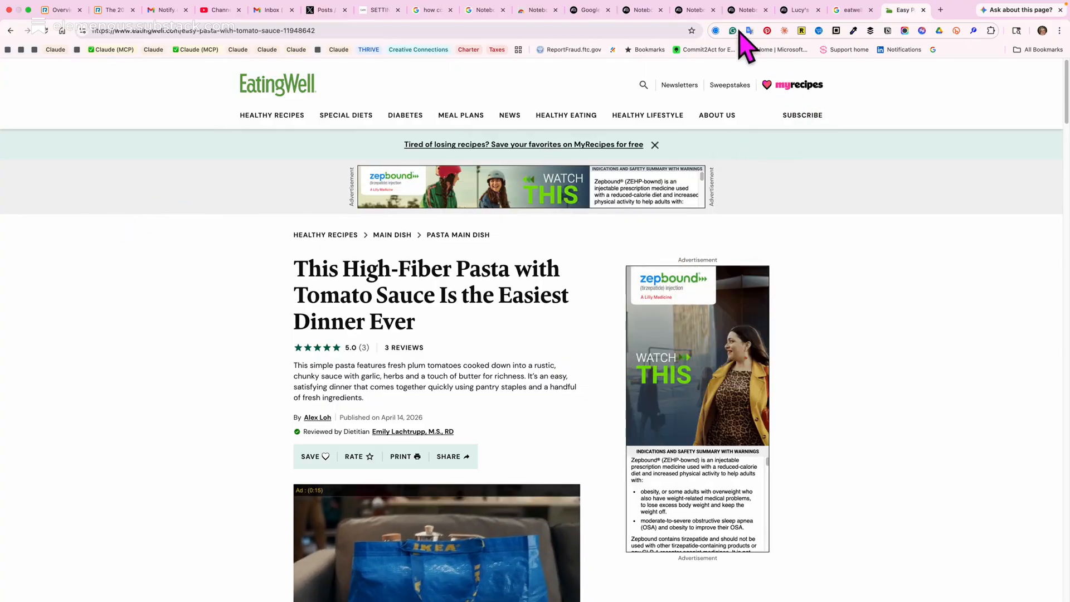
{"action": "left_click", "coordinate": [697, 10]}
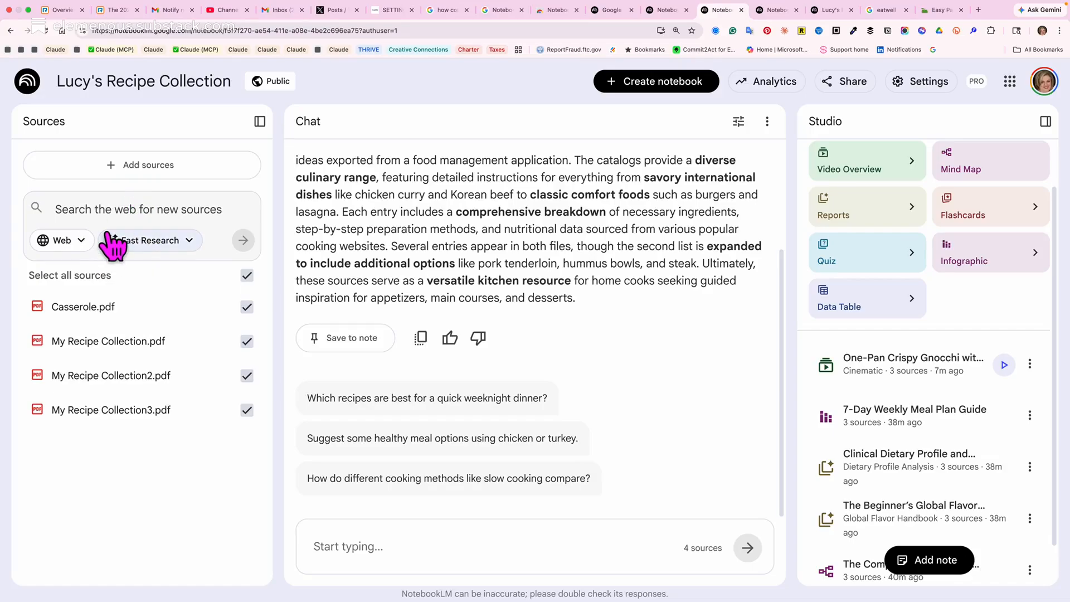
{"action": "left_click", "coordinate": [136, 167]}
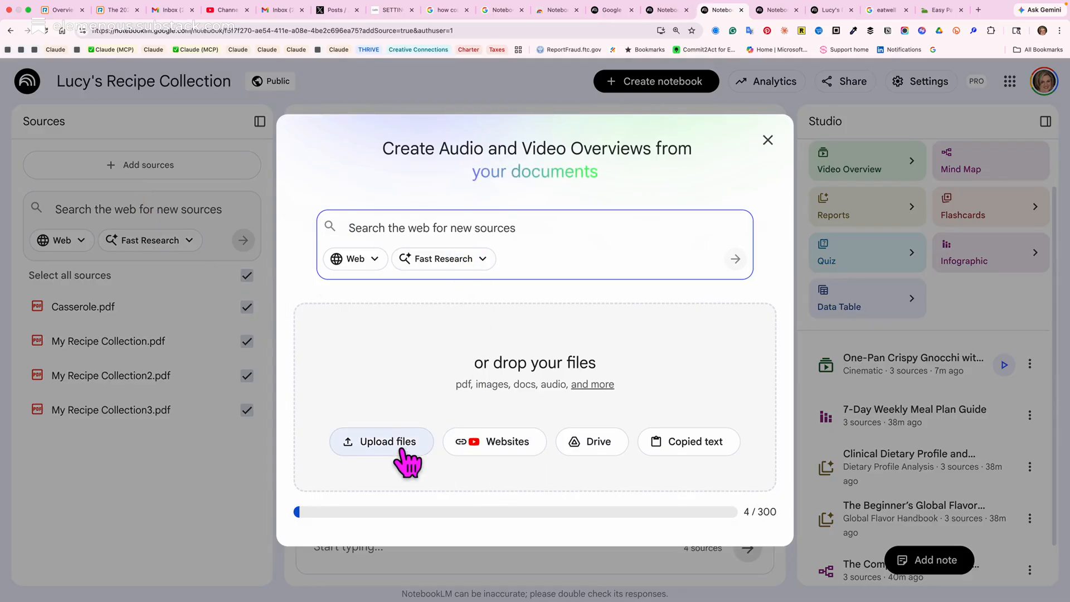
{"action": "left_click", "coordinate": [513, 445]}
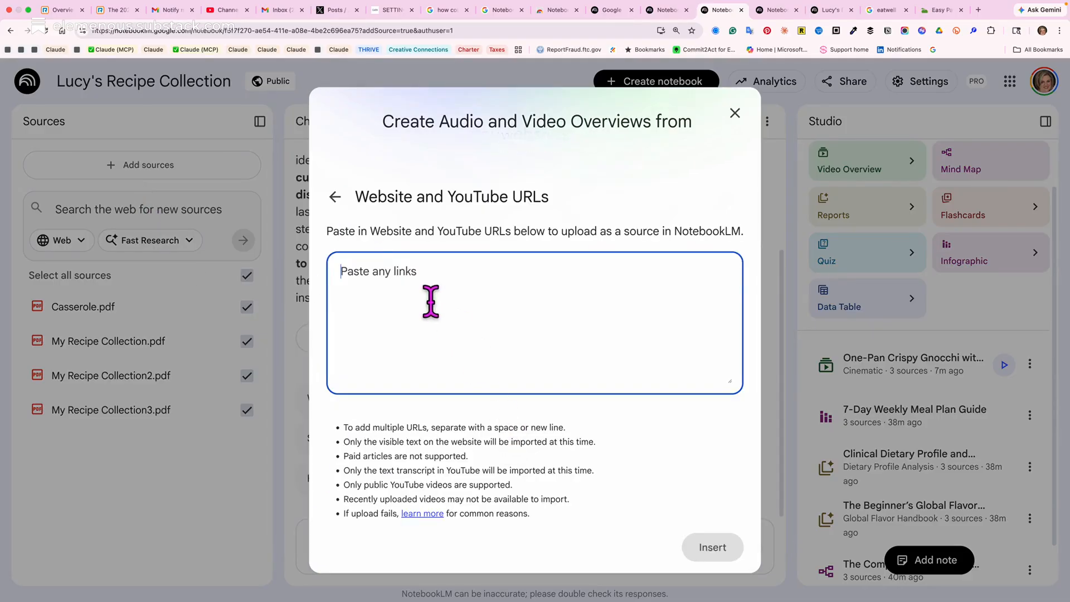
{"action": "key", "text": "super+v"}
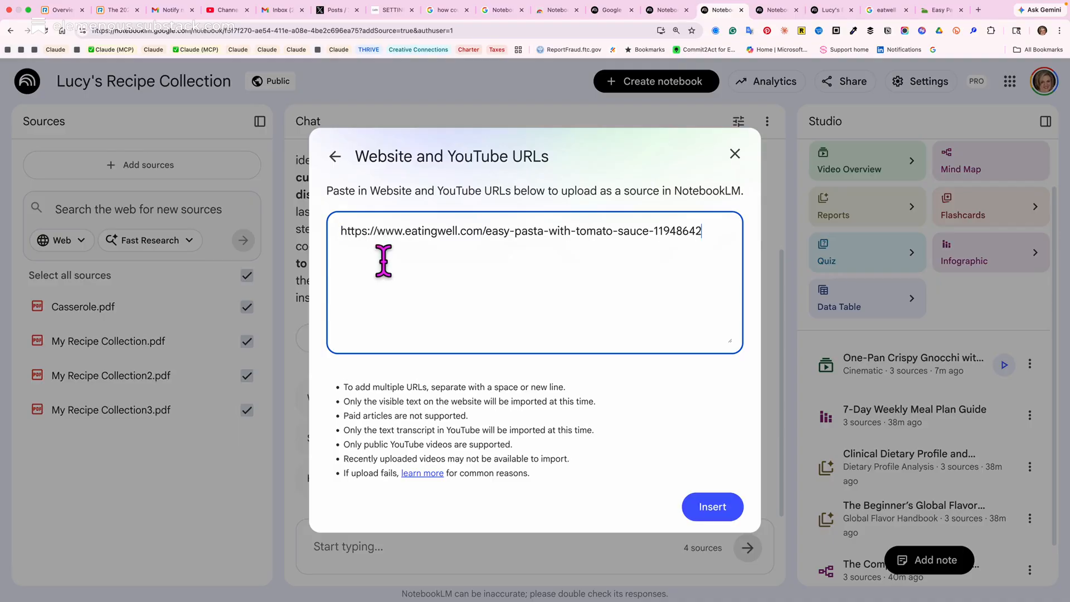
{"action": "left_click", "coordinate": [709, 506]}
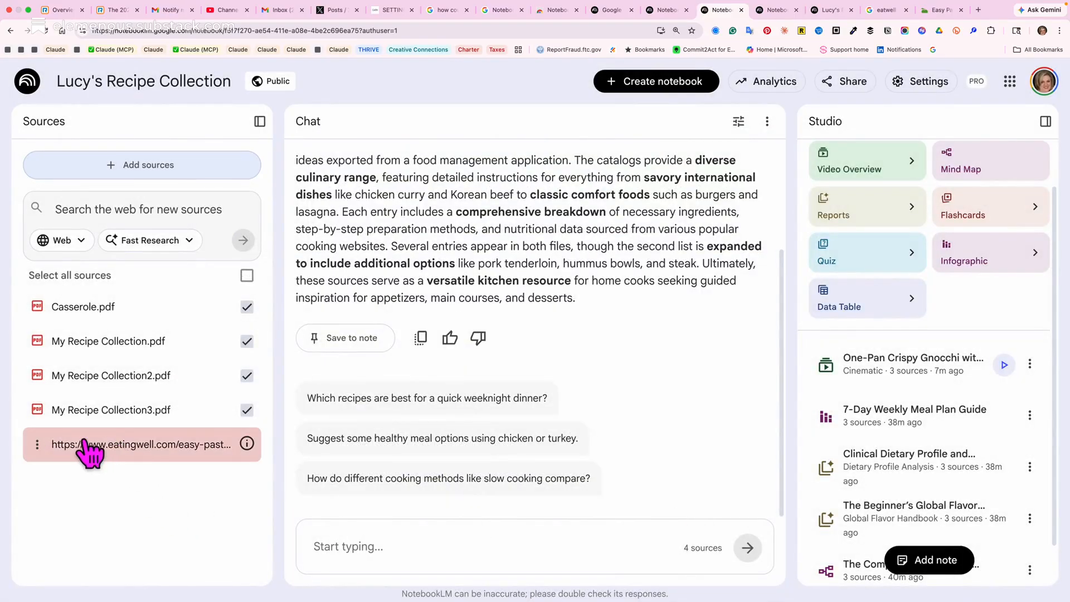
Remove the EatingWell pasta recipe source from the notebook and confirm its deletion.
{"action": "left_click", "coordinate": [37, 446]}
{"action": "left_click", "coordinate": [66, 482]}
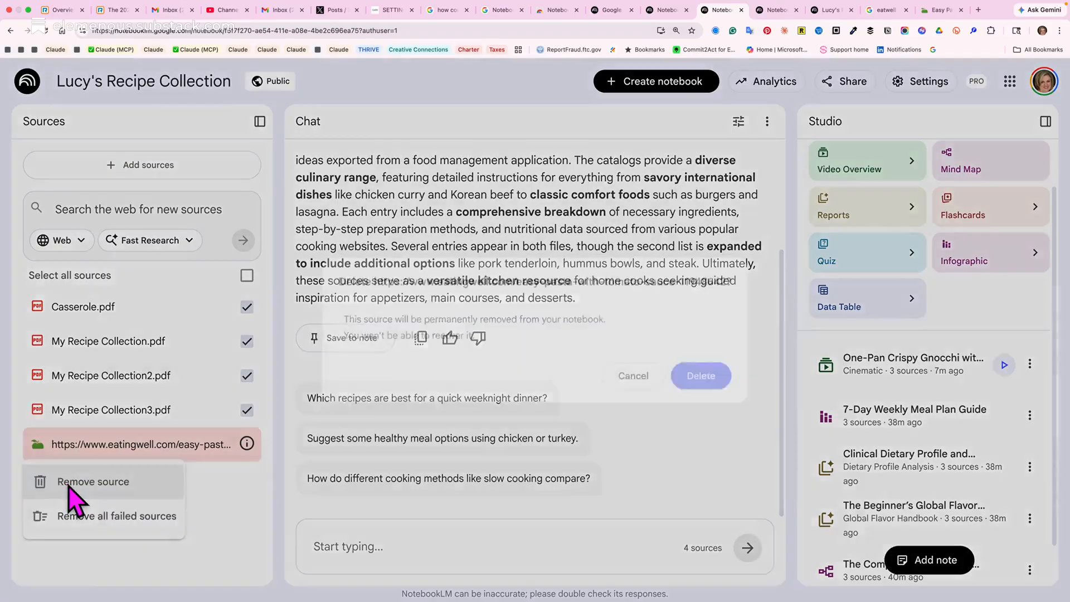
{"action": "left_click", "coordinate": [711, 382]}
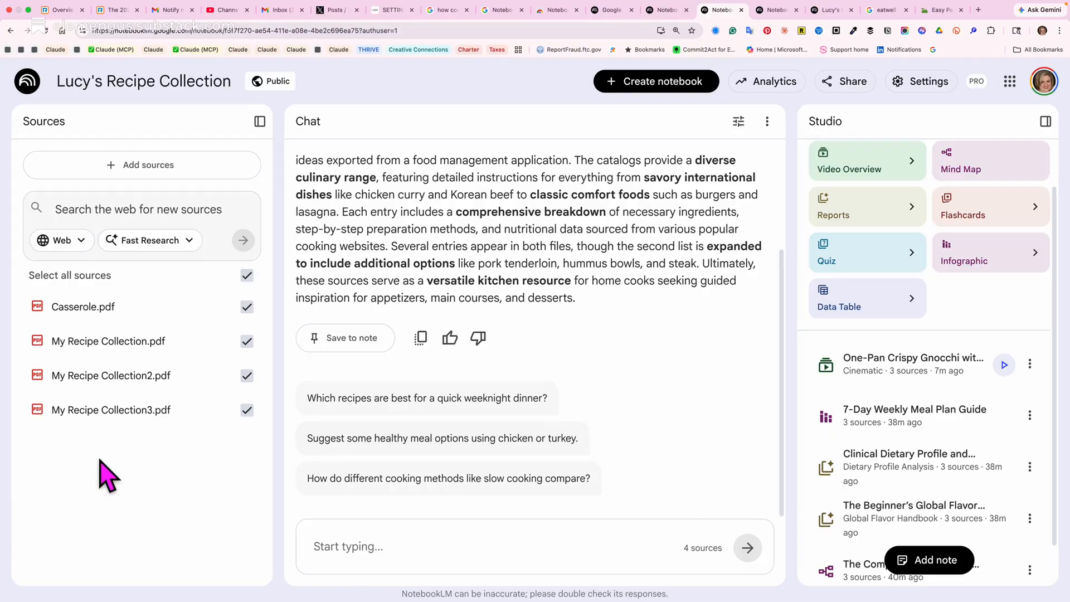
Search the web for "allrecipes" in a new tab and open the Allrecipes website from the results.
{"action": "left_click", "coordinate": [980, 10]}
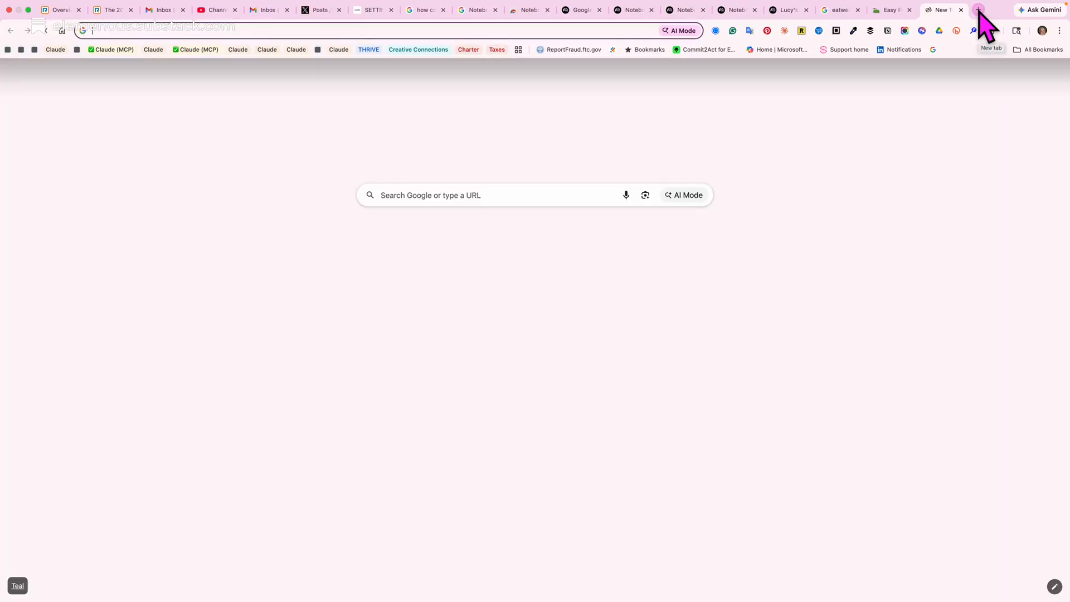
{"action": "type", "text": "allrec\\"}
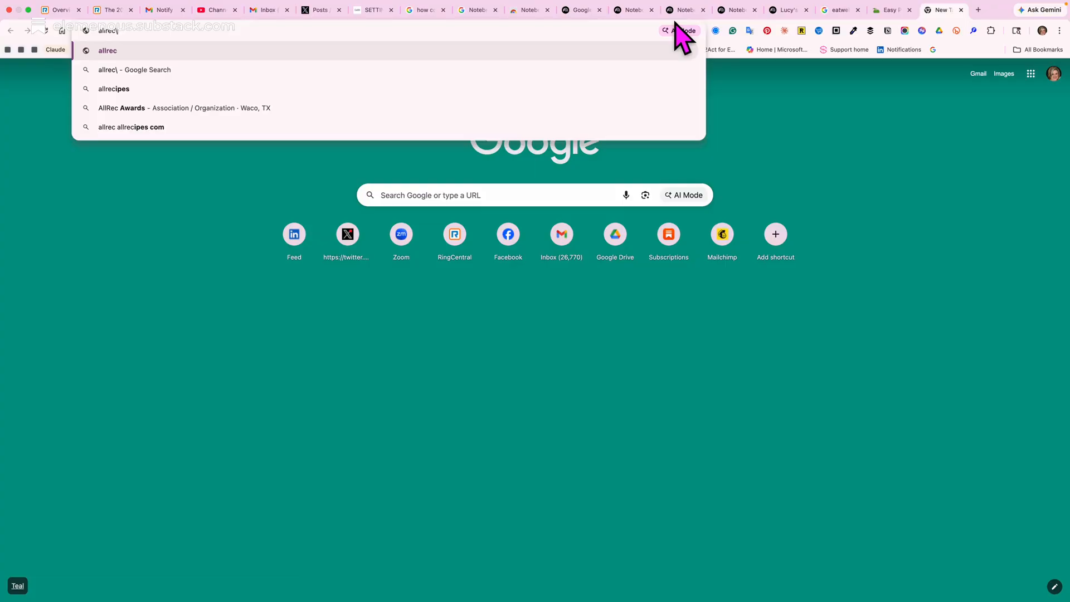
{"action": "key", "text": "BackSpace"}
{"action": "type", "text": "ip"}
{"action": "key", "text": "Return"}
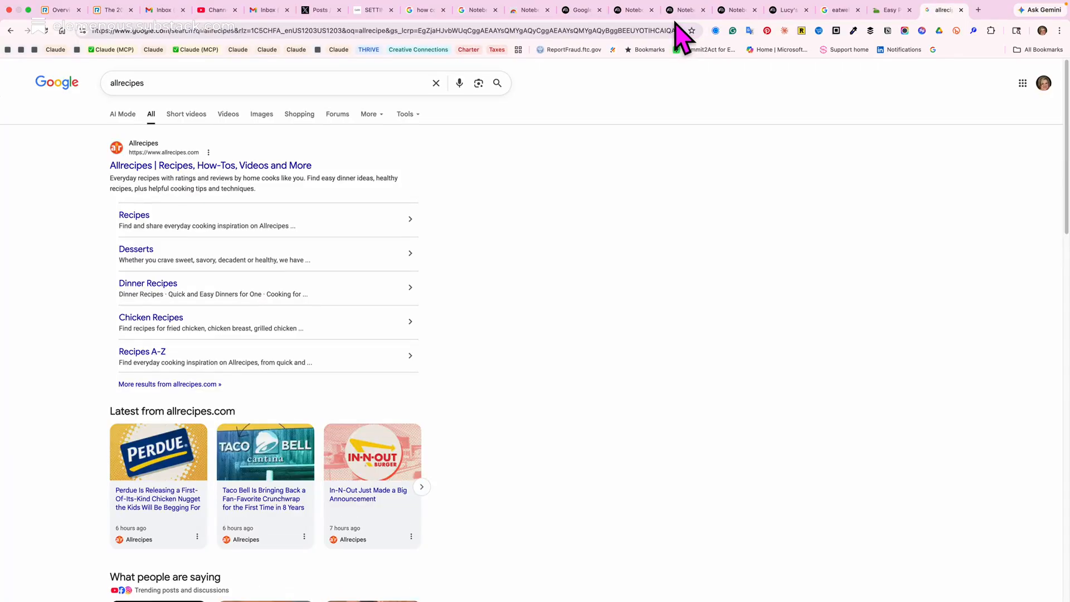
{"action": "left_click", "coordinate": [190, 166]}
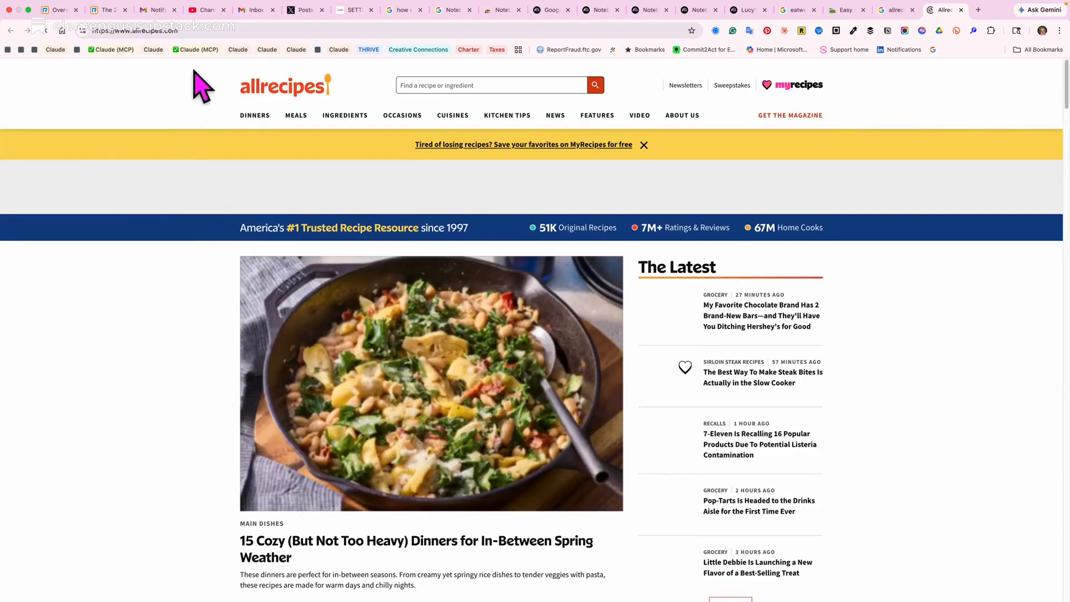
Copy the web address of the Allrecipes homepage and leave the page for another open tab.
{"action": "left_click", "coordinate": [184, 30]}
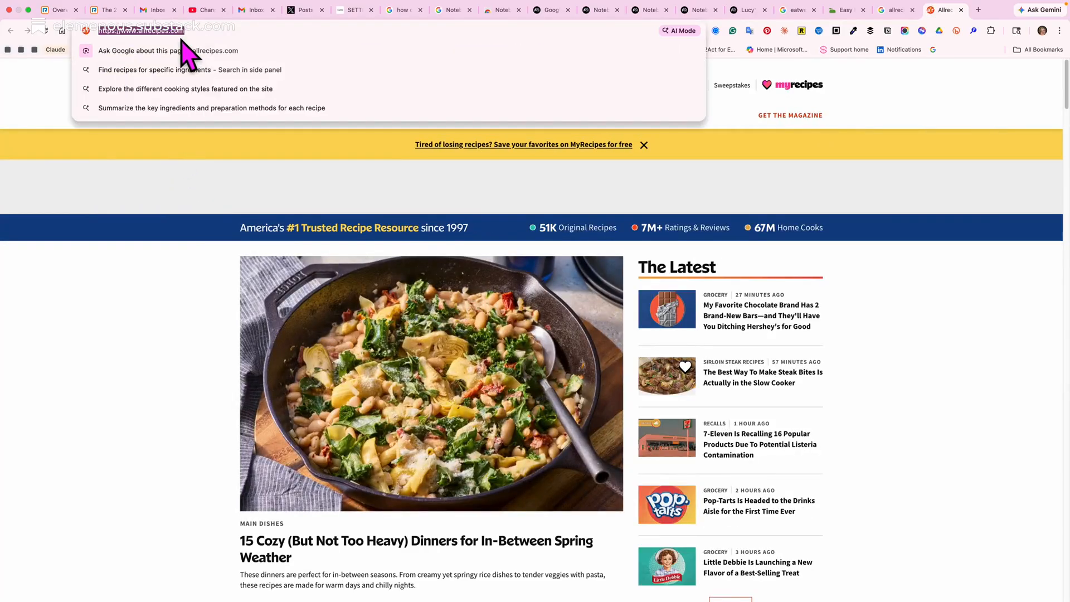
{"action": "key", "text": "BackSpace"}
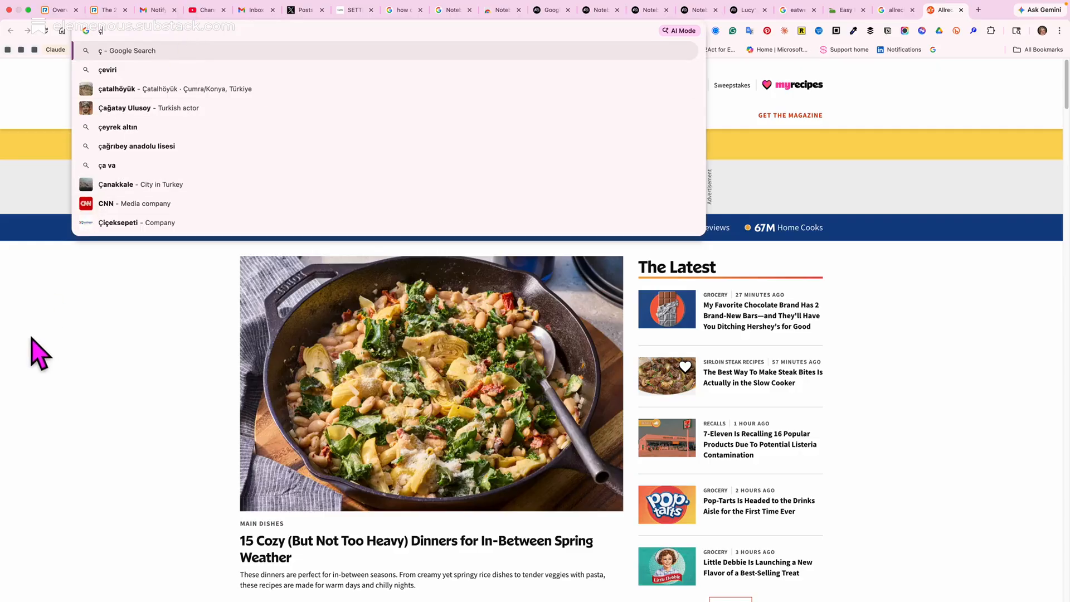
{"action": "left_click", "coordinate": [95, 290]}
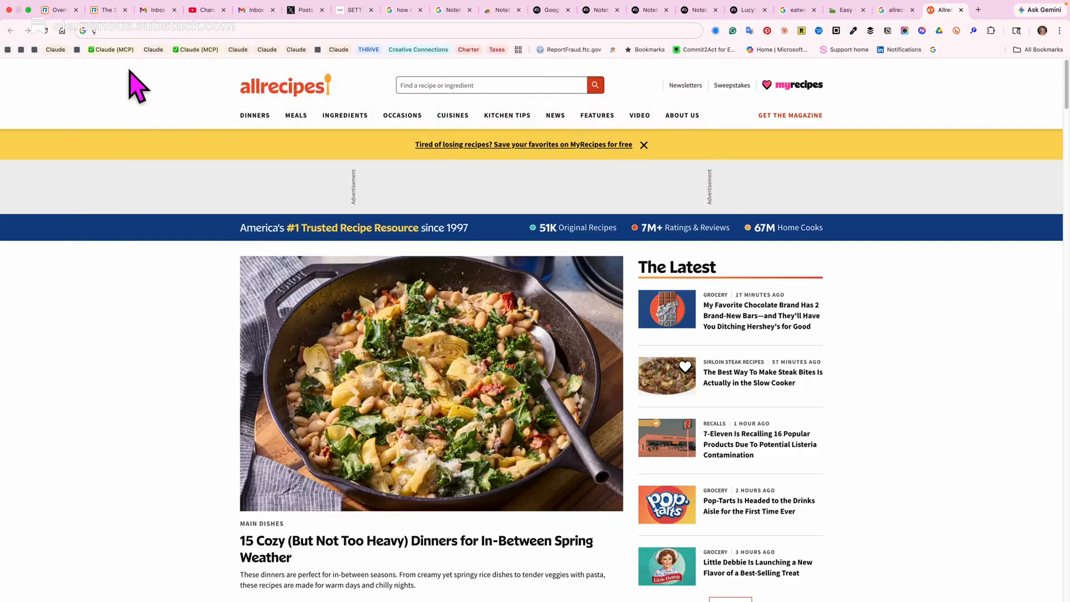
{"action": "left_click", "coordinate": [130, 31]}
{"action": "key", "text": "super+c"}
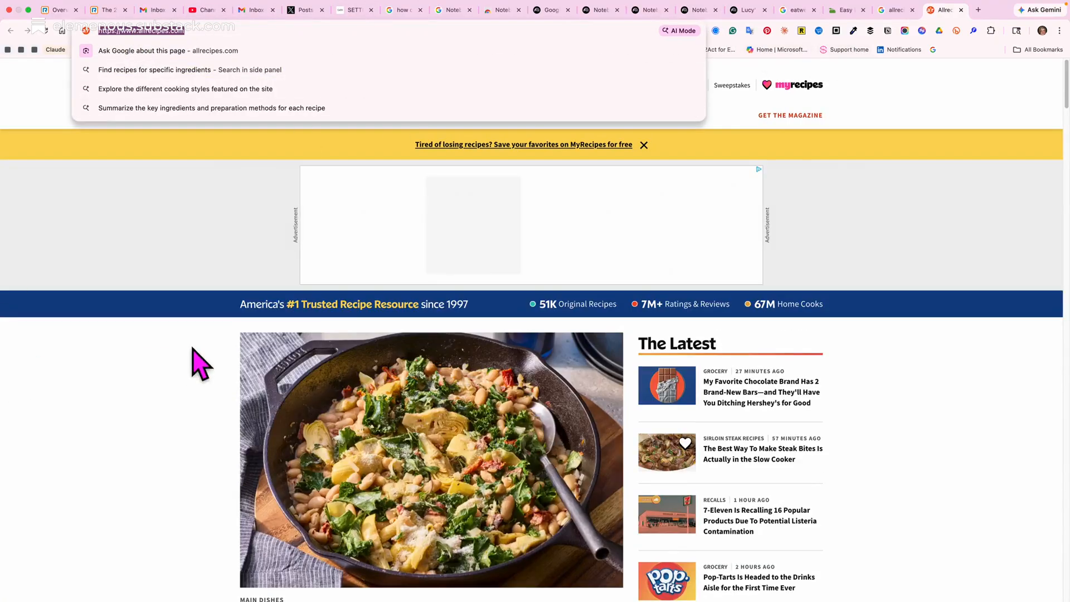
{"action": "left_click", "coordinate": [168, 361]}
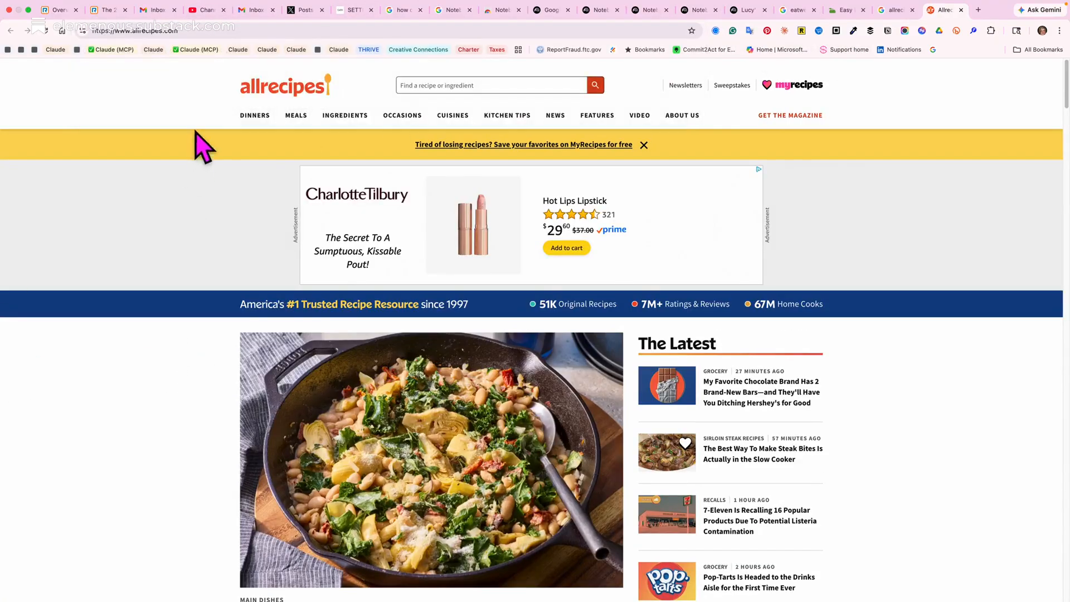
{"action": "left_click", "coordinate": [200, 22]}
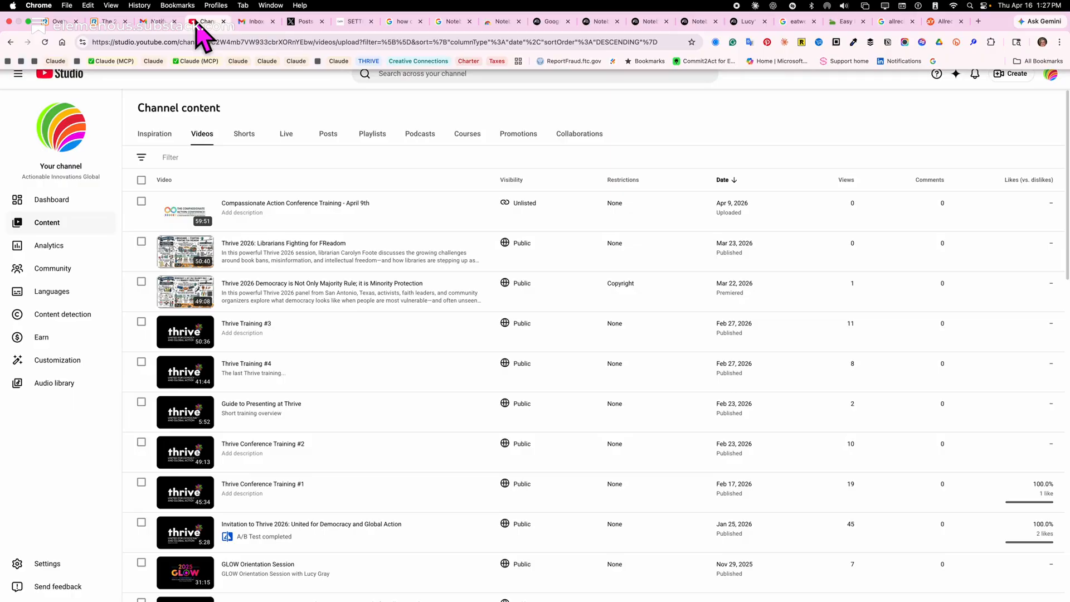
{"action": "left_click", "coordinate": [642, 21]}
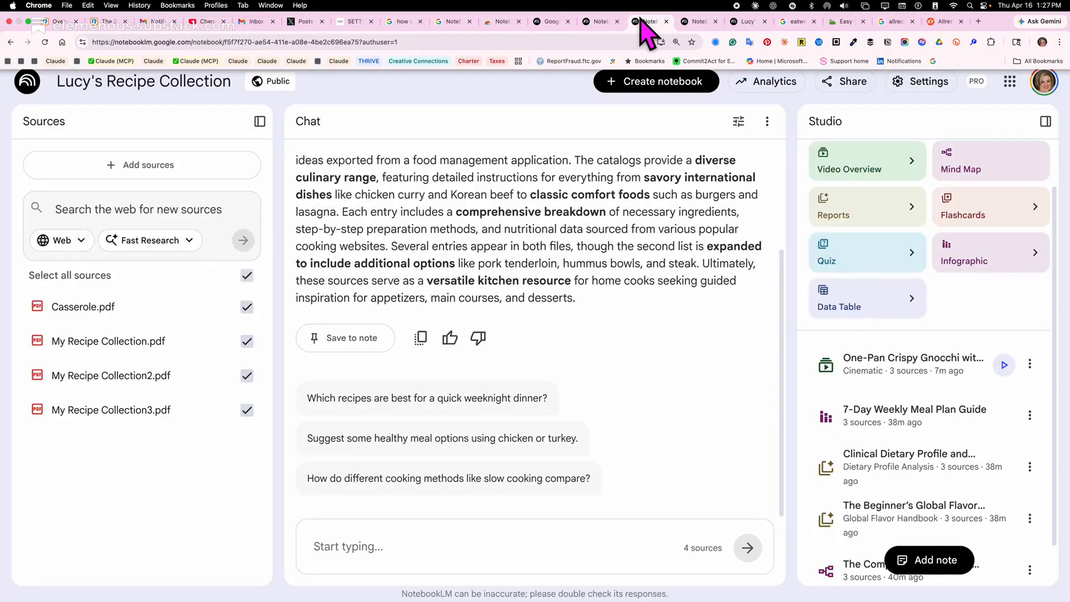
{"action": "left_click", "coordinate": [204, 175]}
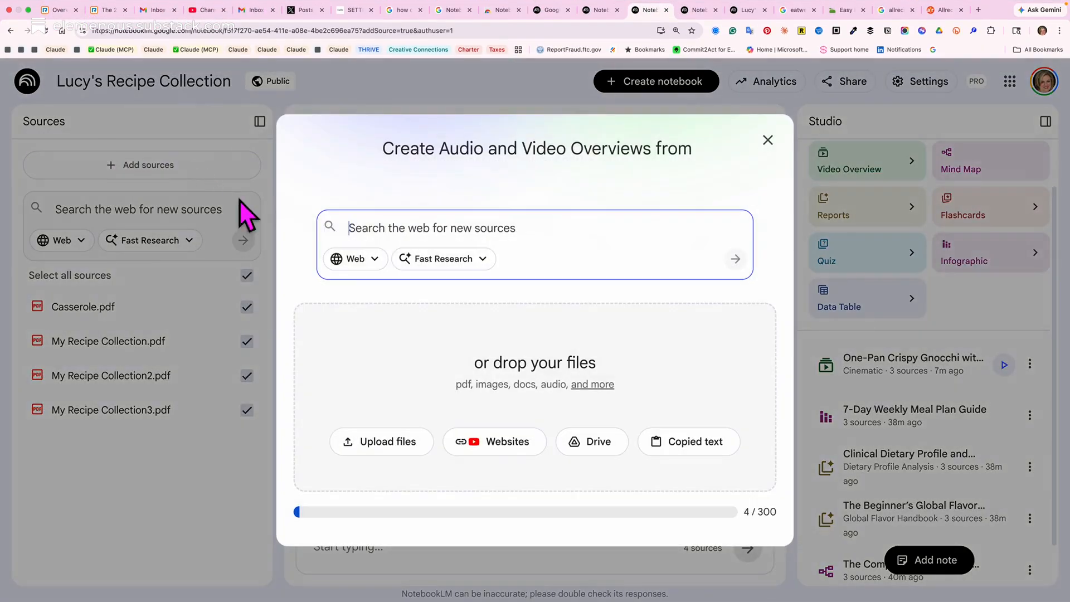
{"action": "left_click", "coordinate": [480, 444]}
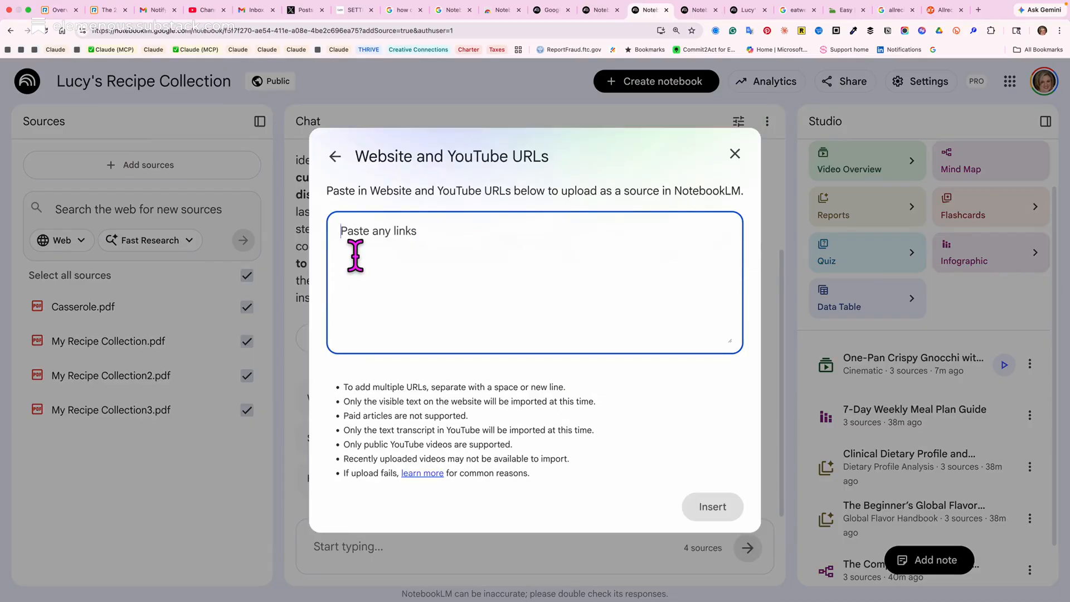
{"action": "key", "text": "super+v"}
{"action": "left_click", "coordinate": [709, 507]}
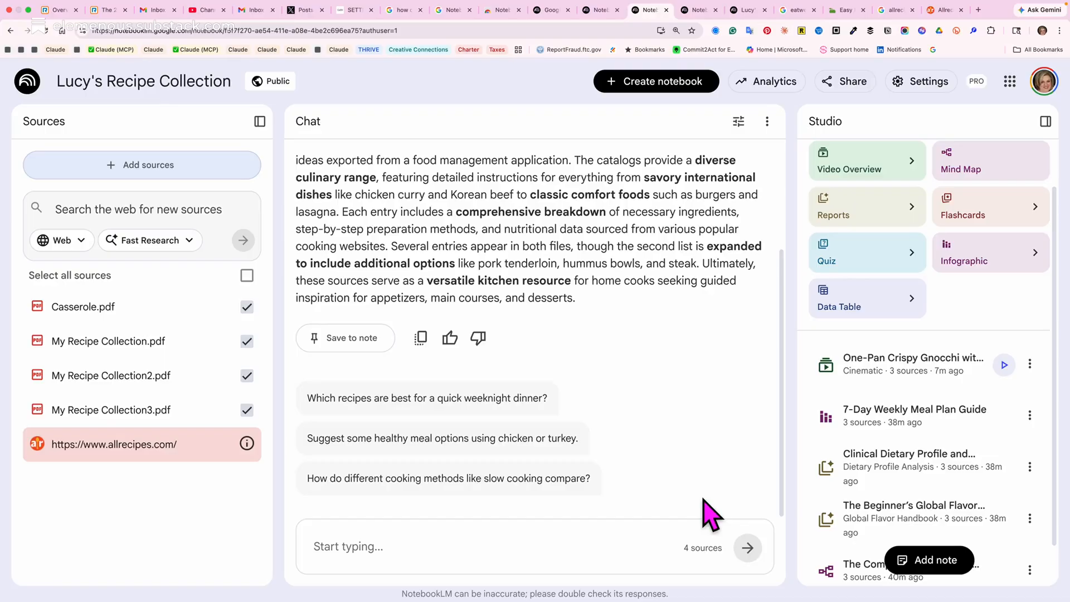
{"action": "mouse_move", "coordinate": [246, 443]}
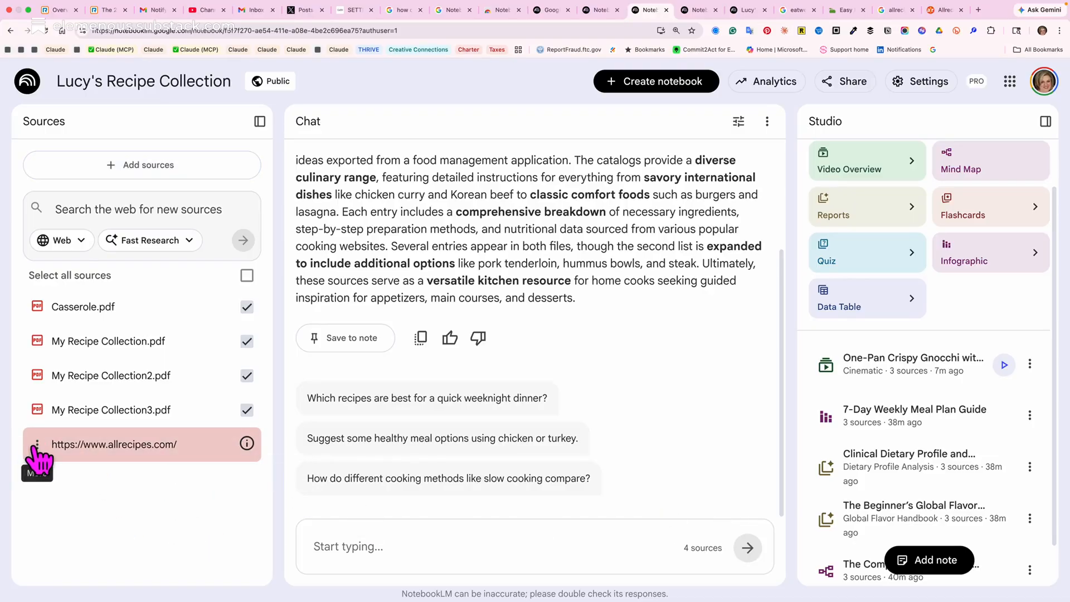
{"action": "left_click", "coordinate": [37, 444]}
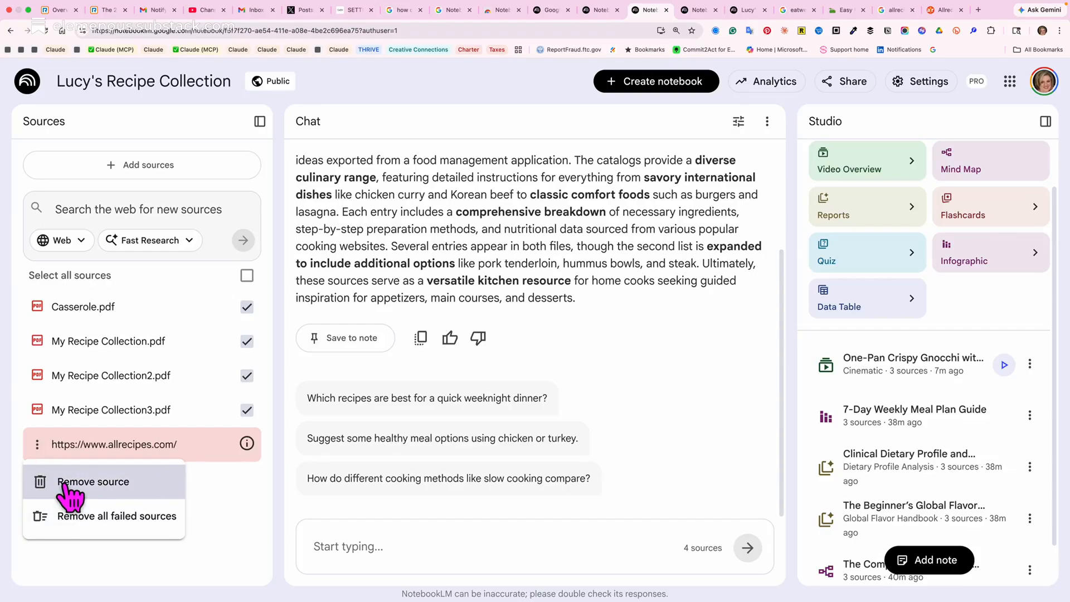
{"action": "left_click", "coordinate": [70, 509]}
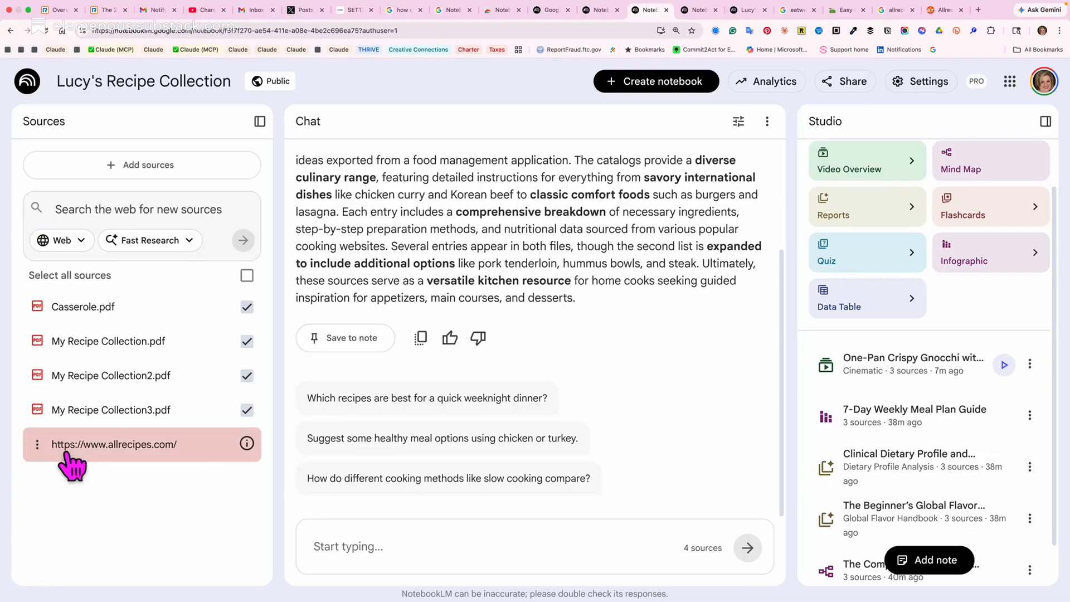
{"action": "left_click", "coordinate": [37, 444]}
{"action": "left_click", "coordinate": [88, 521]}
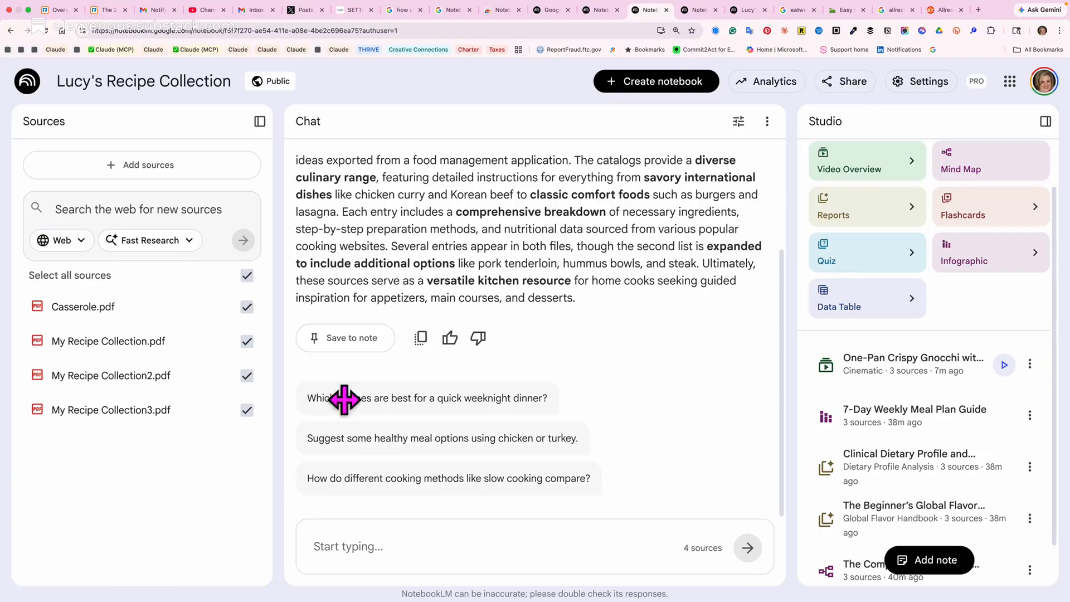
Open the YouTube home page in a new browser tab.
{"action": "left_click", "coordinate": [978, 10]}
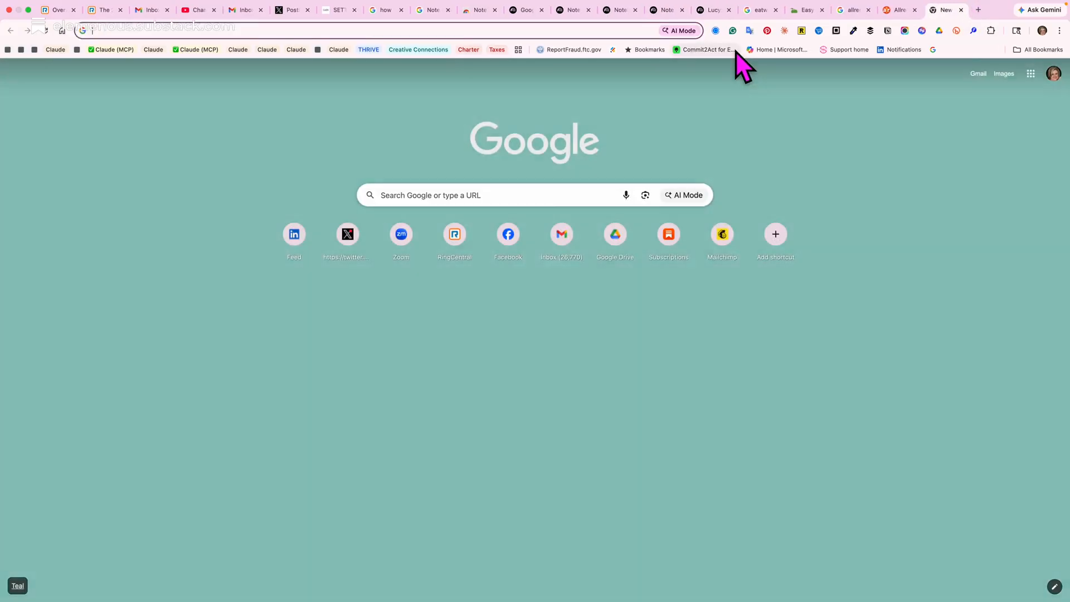
{"action": "type", "text": "yout"}
{"action": "key", "text": "Return"}
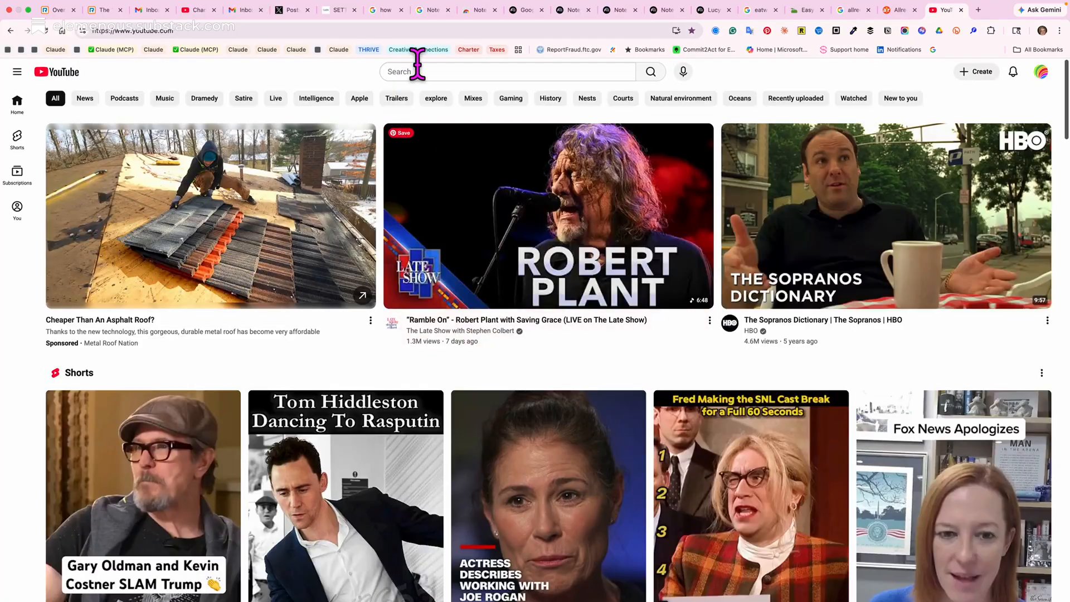
Search YouTube for "america's test kitchen from cook's illustrated" using the suggested search.
{"action": "left_click", "coordinate": [427, 71]}
{"action": "type", "text": "rec"}
{"action": "key", "text": "BackSpace"}
{"action": "key", "text": "BackSpace"}
{"action": "key", "text": "BackSpace"}
{"action": "type", "text": "am"}
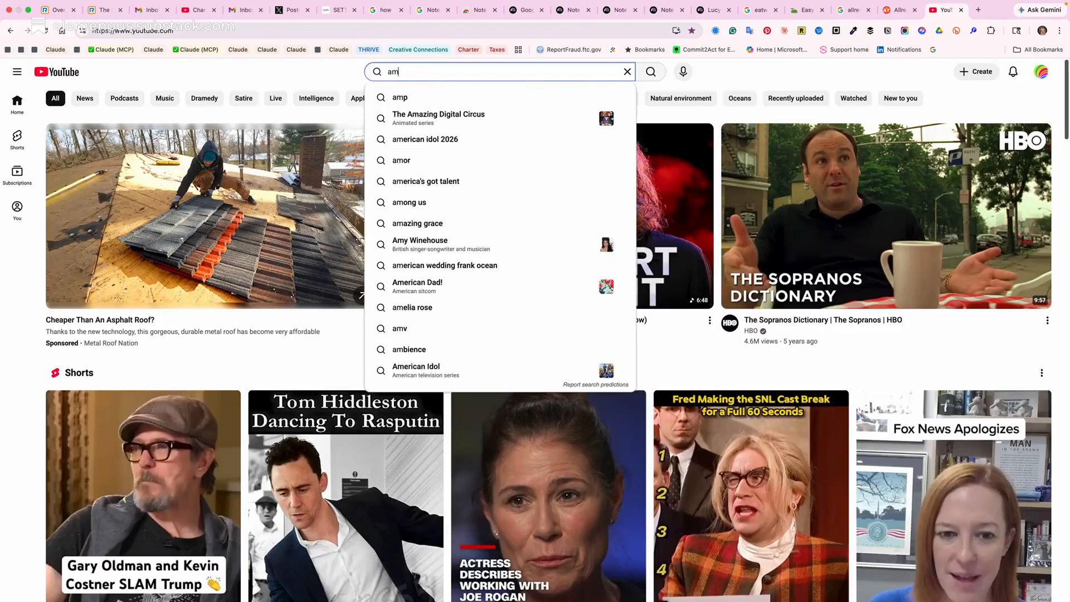
{"action": "type", "text": "erica's te"}
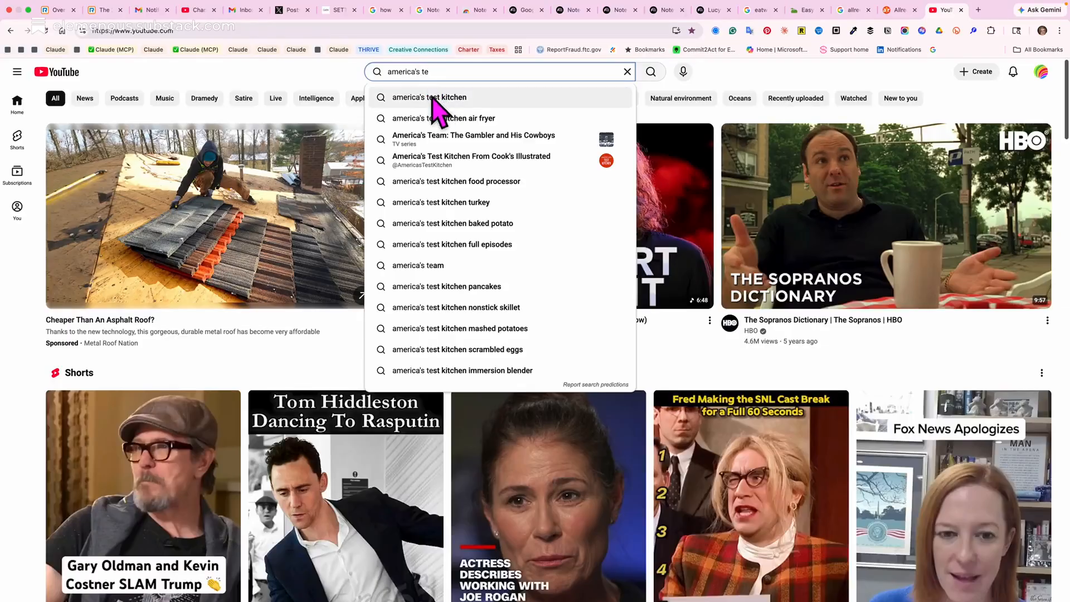
{"action": "left_click", "coordinate": [455, 161]}
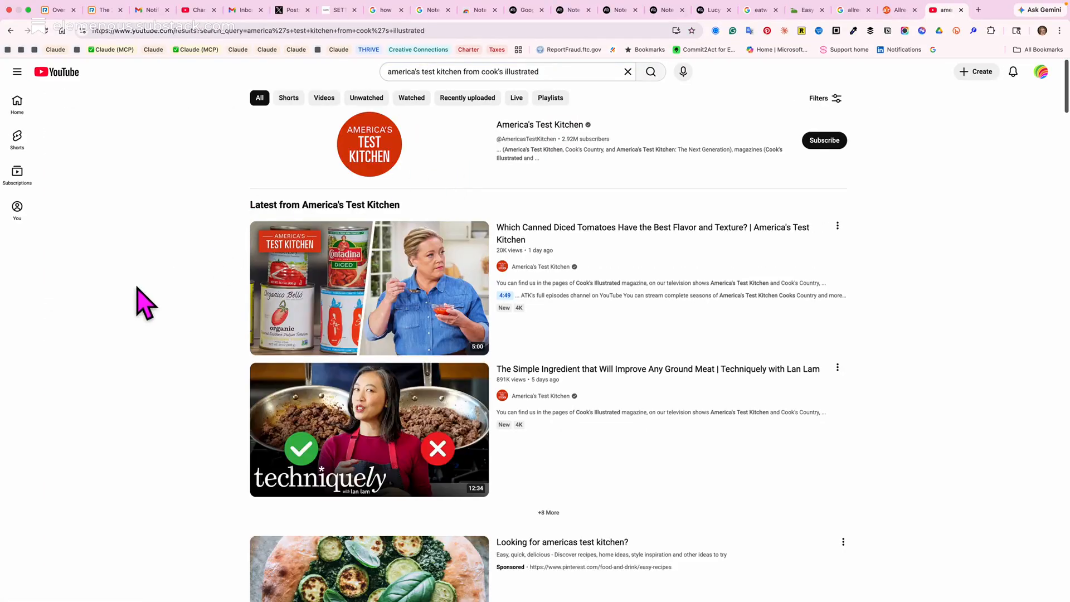
Open the video "A No-Fuss Shortbread Recipe That's Sweet and Savory" from the search results and pause its playback.
{"action": "scroll", "coordinate": [143, 301], "scroll_direction": "down", "scroll_amount": 3}
{"action": "scroll", "coordinate": [136, 287], "scroll_direction": "down", "scroll_amount": 5}
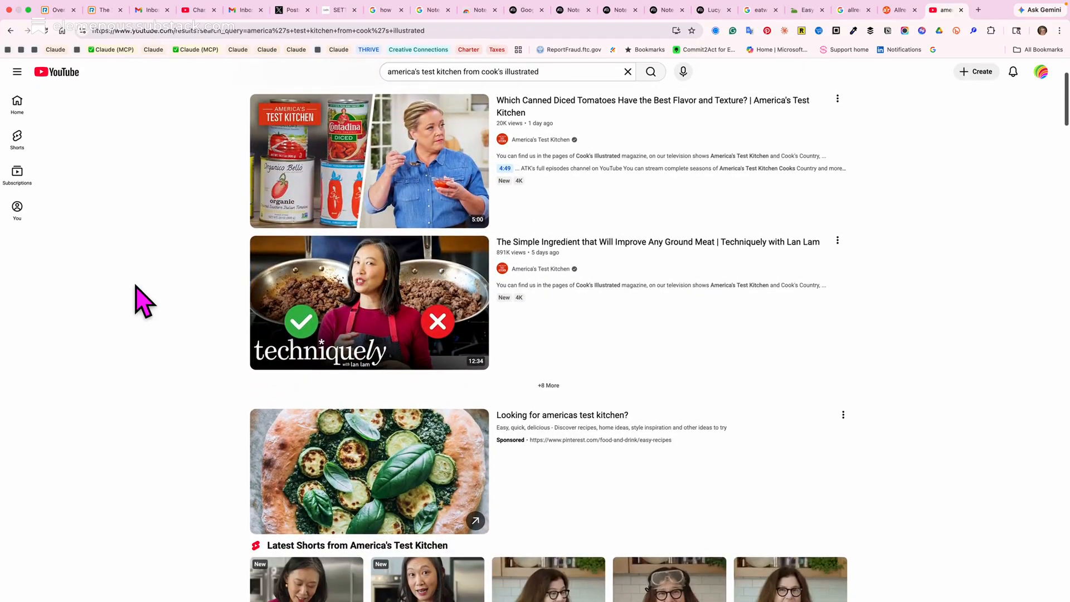
{"action": "scroll", "coordinate": [143, 302], "scroll_direction": "down", "scroll_amount": 9}
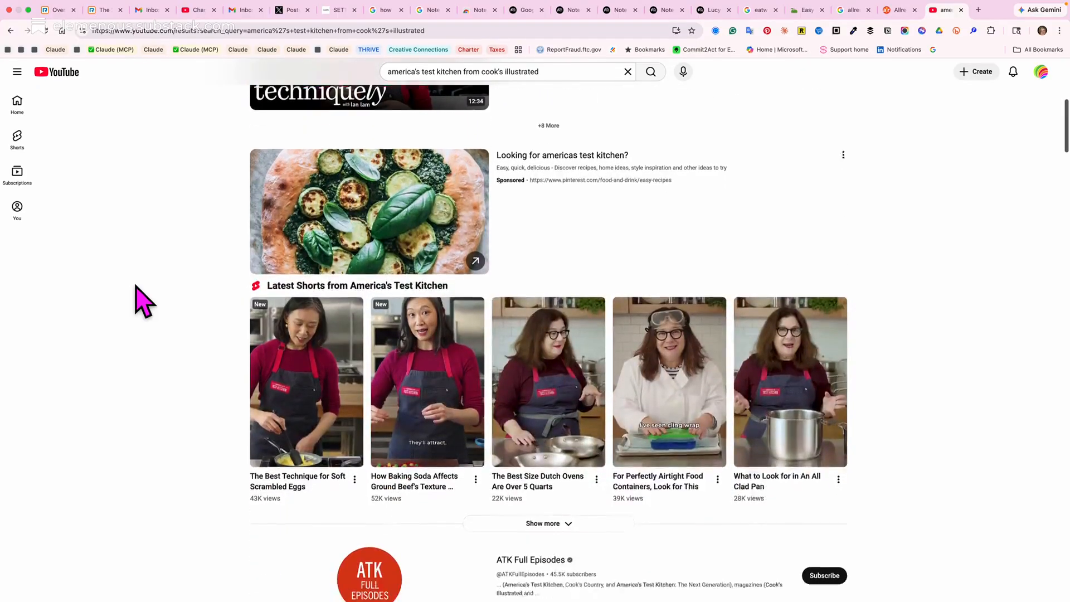
{"action": "scroll", "coordinate": [142, 301], "scroll_direction": "down", "scroll_amount": 3}
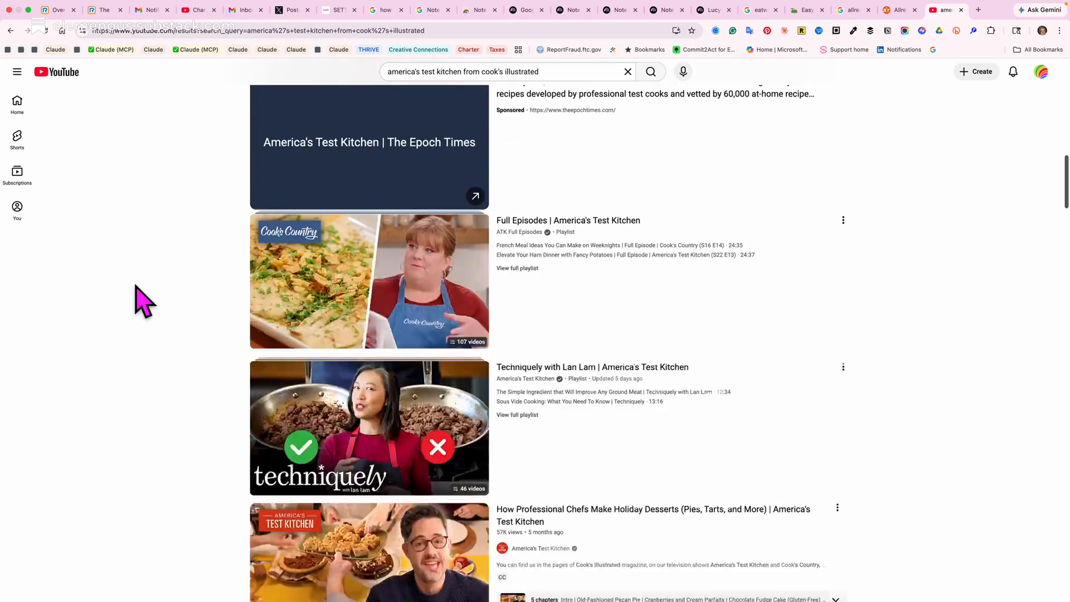
{"action": "scroll", "coordinate": [143, 301], "scroll_direction": "down", "scroll_amount": 3}
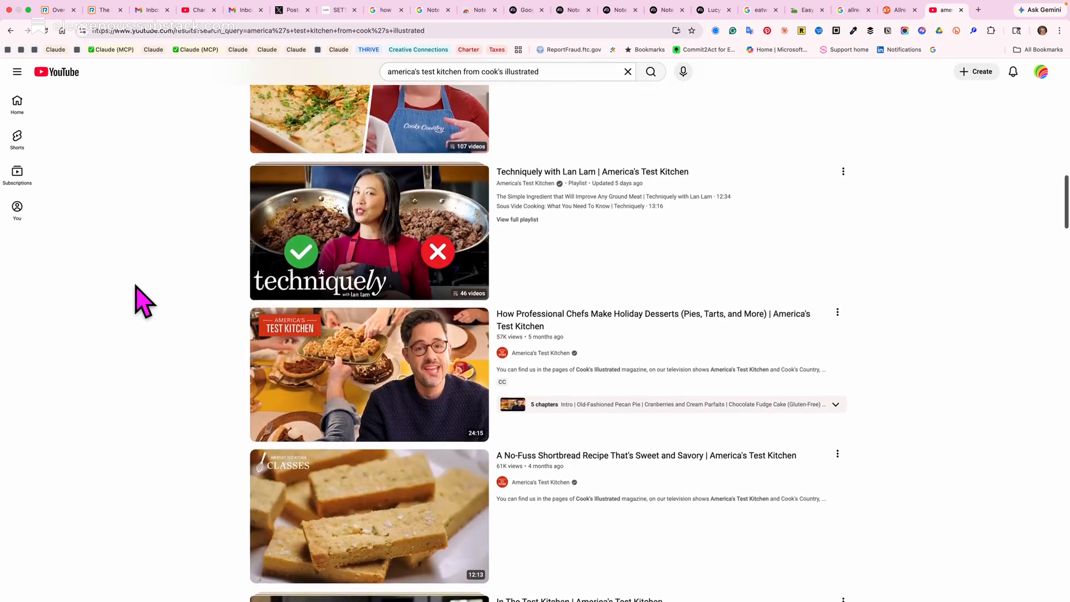
{"action": "scroll", "coordinate": [143, 301], "scroll_direction": "down", "scroll_amount": 3}
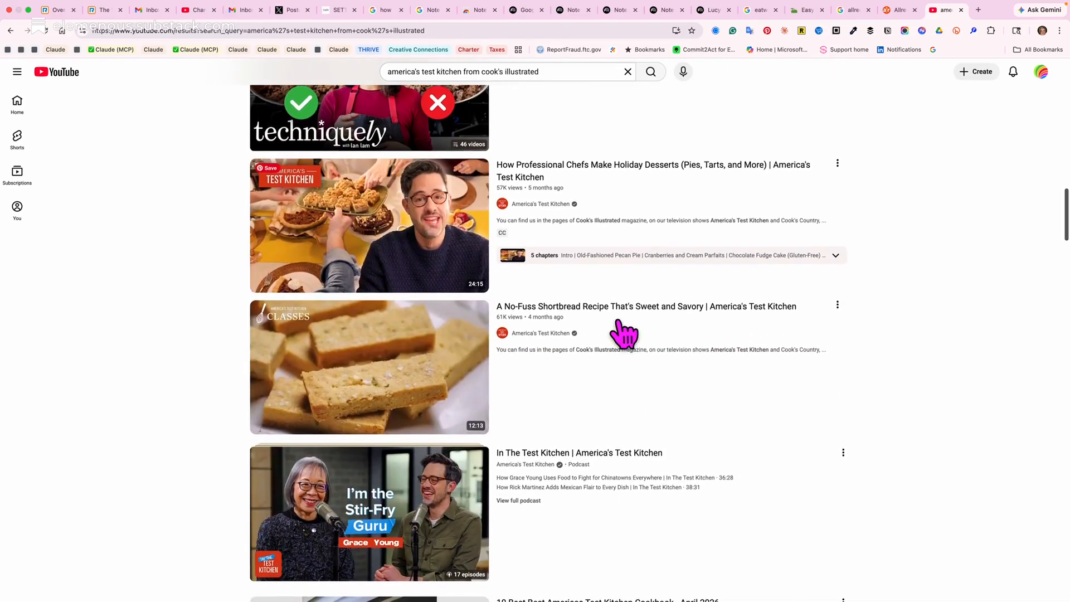
{"action": "left_click", "coordinate": [617, 322]}
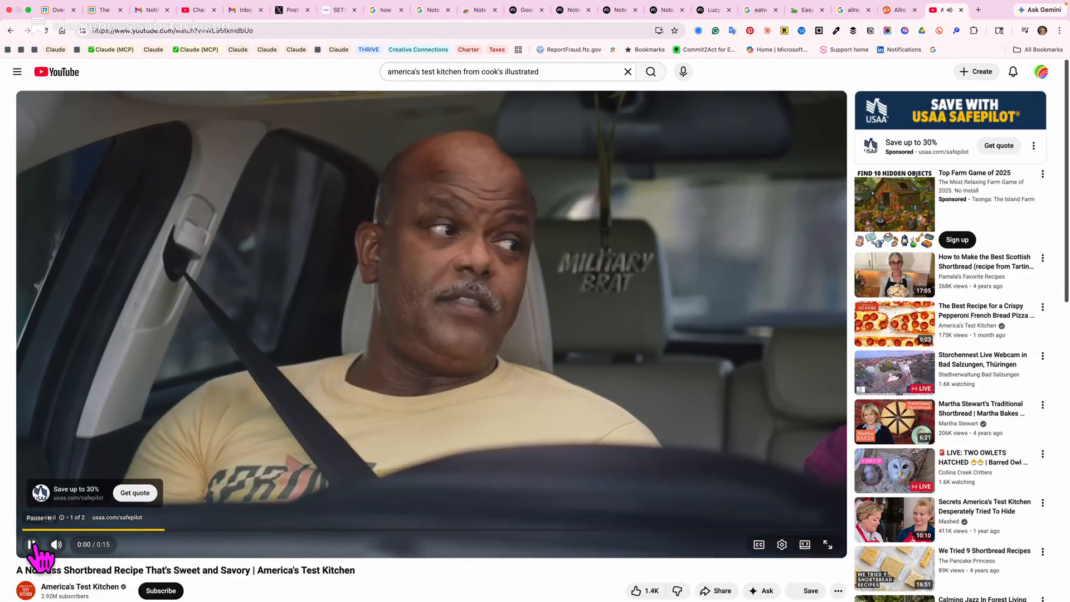
{"action": "left_click", "coordinate": [33, 544]}
Dismiss the live caption overlay and copy the shortbread video's share link.
{"action": "scroll", "coordinate": [266, 539], "scroll_direction": "down", "scroll_amount": 3}
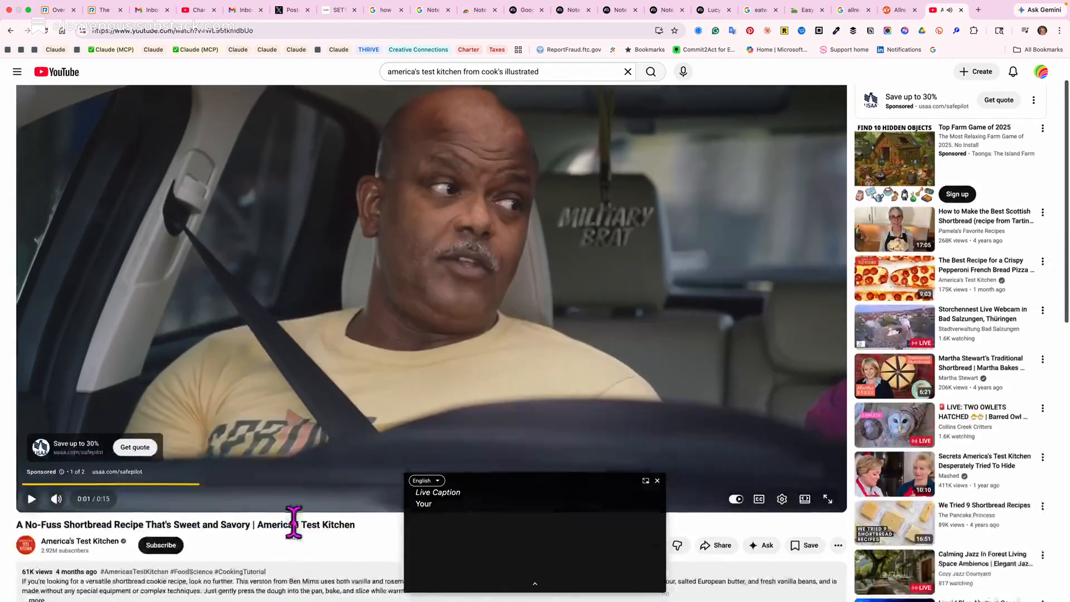
{"action": "left_click", "coordinate": [658, 481]}
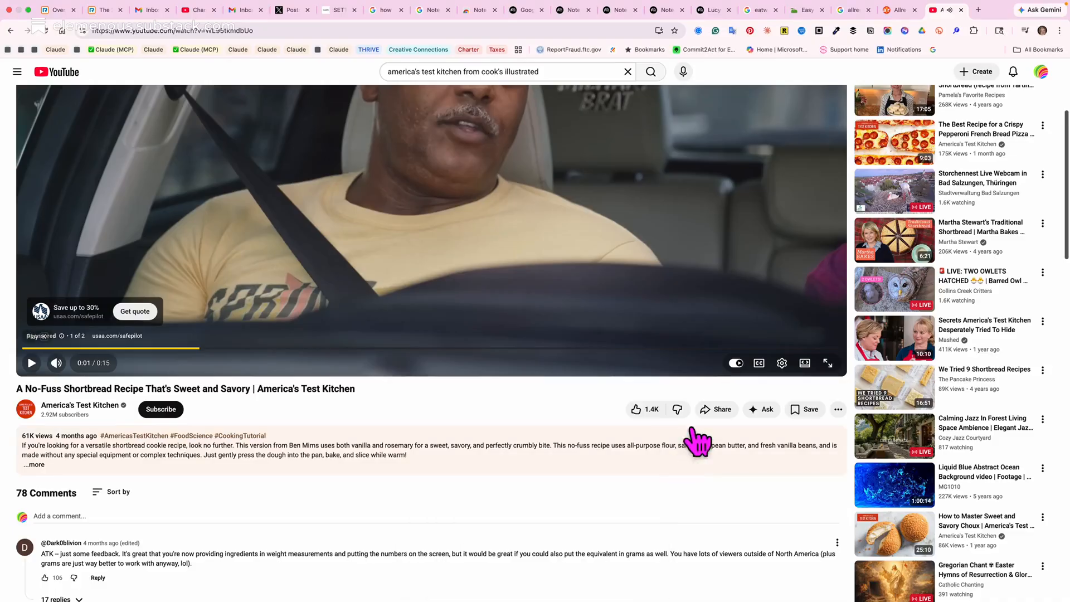
{"action": "left_click", "coordinate": [712, 417]}
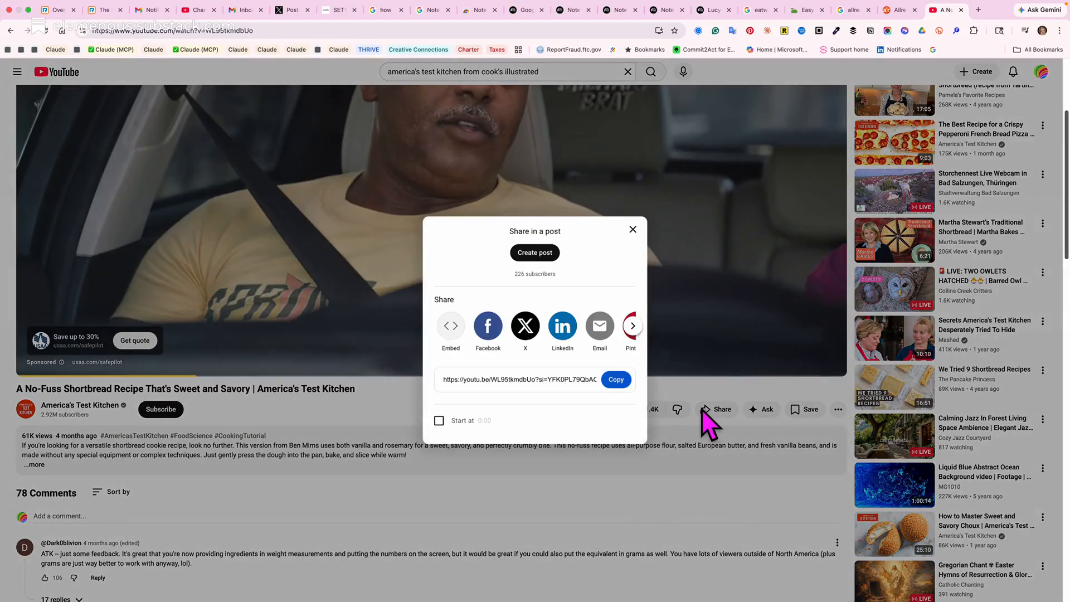
{"action": "left_click", "coordinate": [617, 380]}
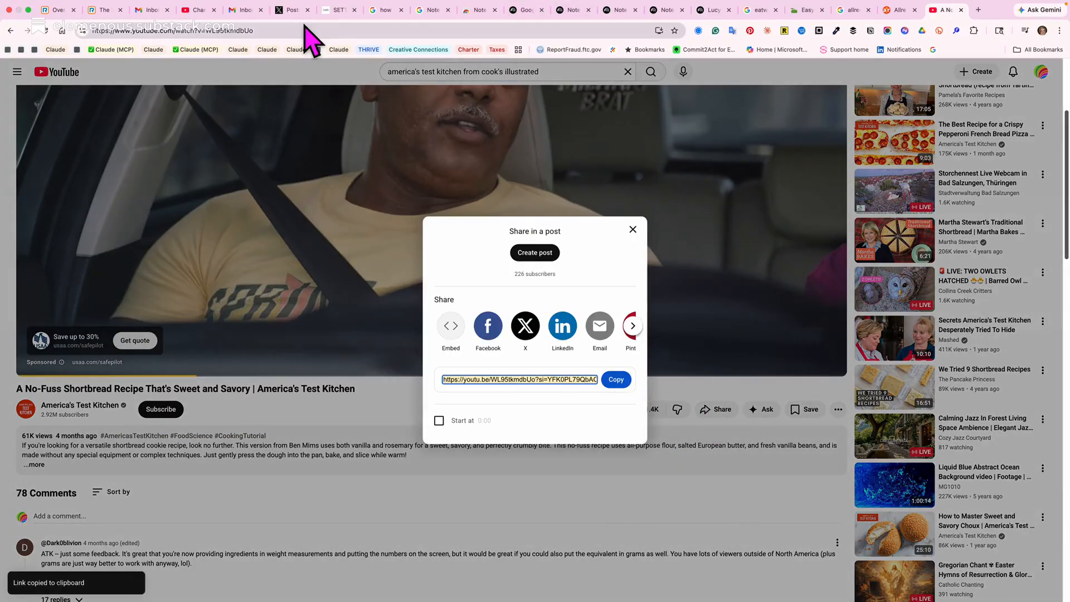
Add the copied shortbread video link as a YouTube source in the recipe collection notebook and open that source.
{"action": "left_click", "coordinate": [621, 11]}
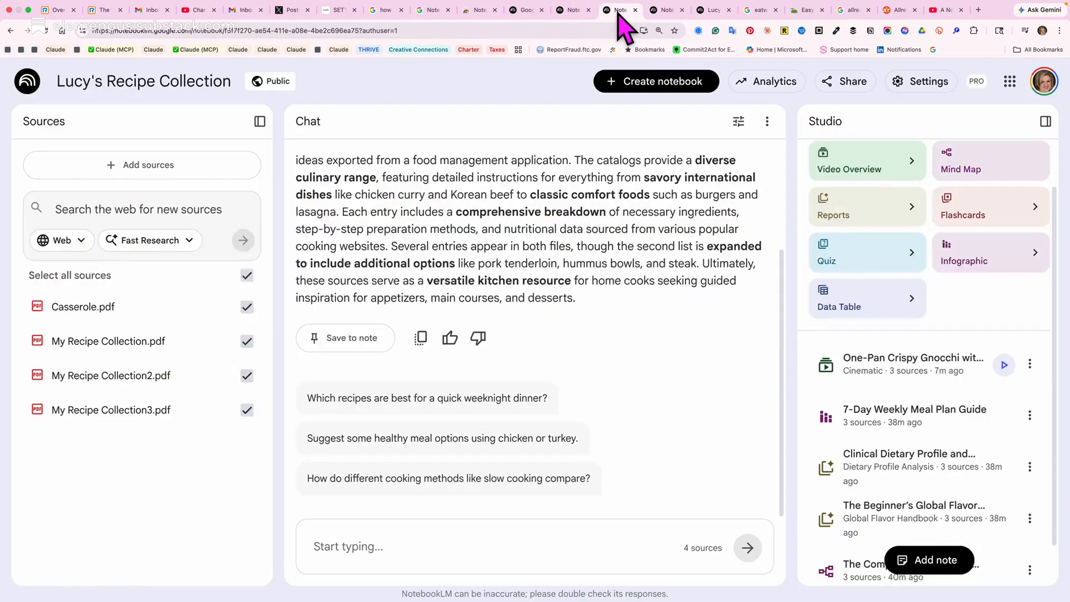
{"action": "left_click", "coordinate": [174, 168]}
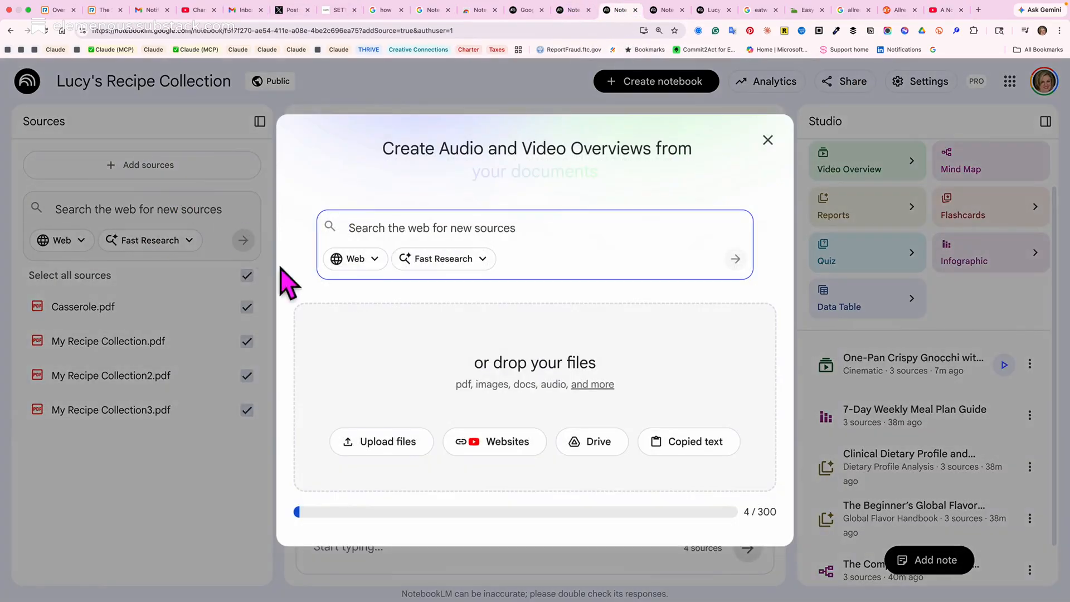
{"action": "left_click", "coordinate": [503, 446]}
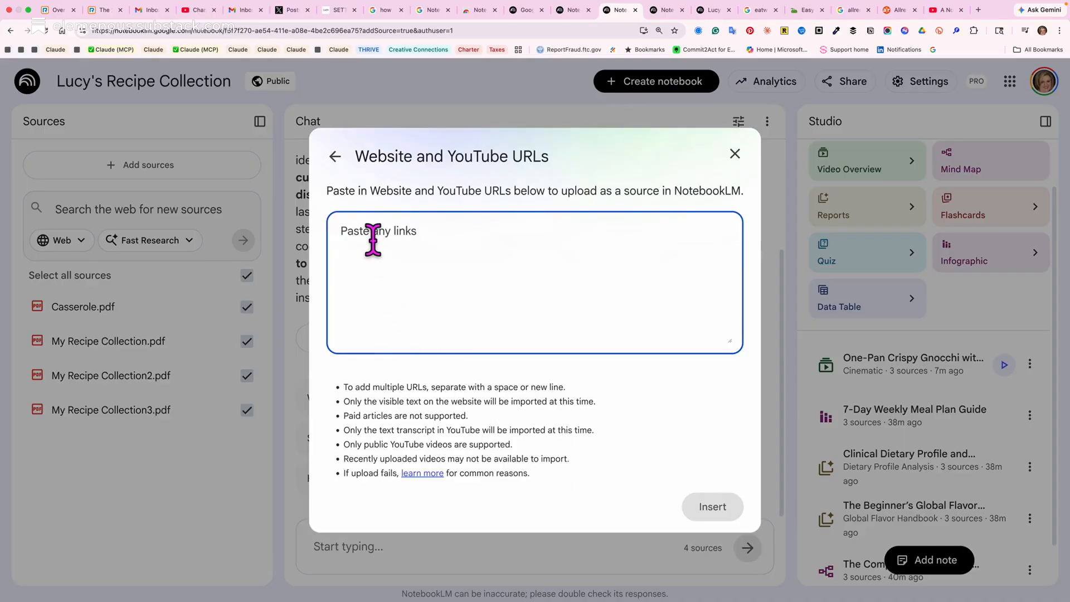
{"action": "key", "text": "super+v"}
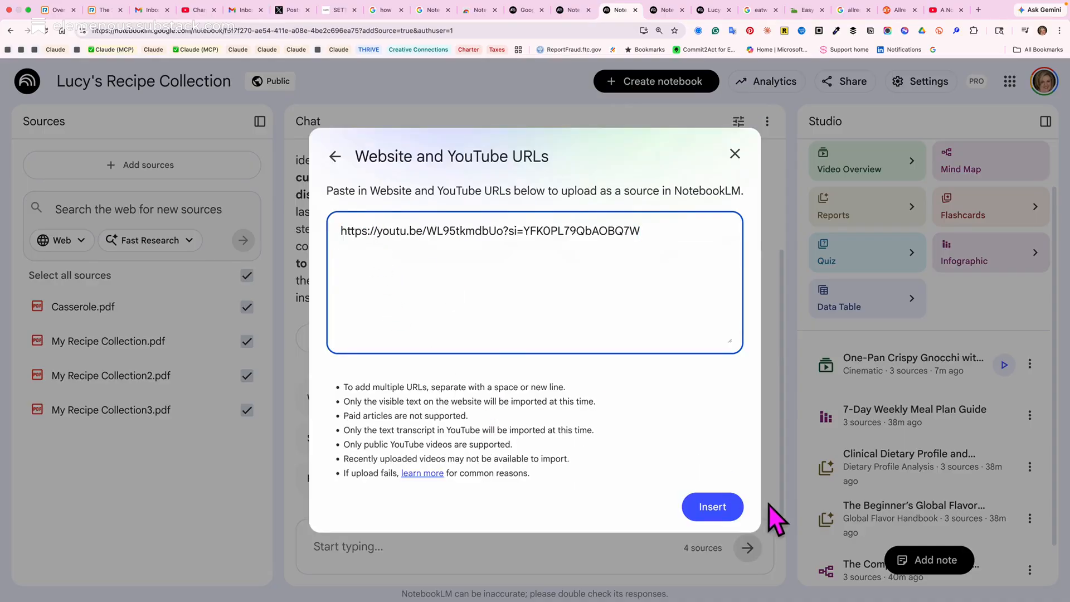
{"action": "left_click", "coordinate": [710, 509]}
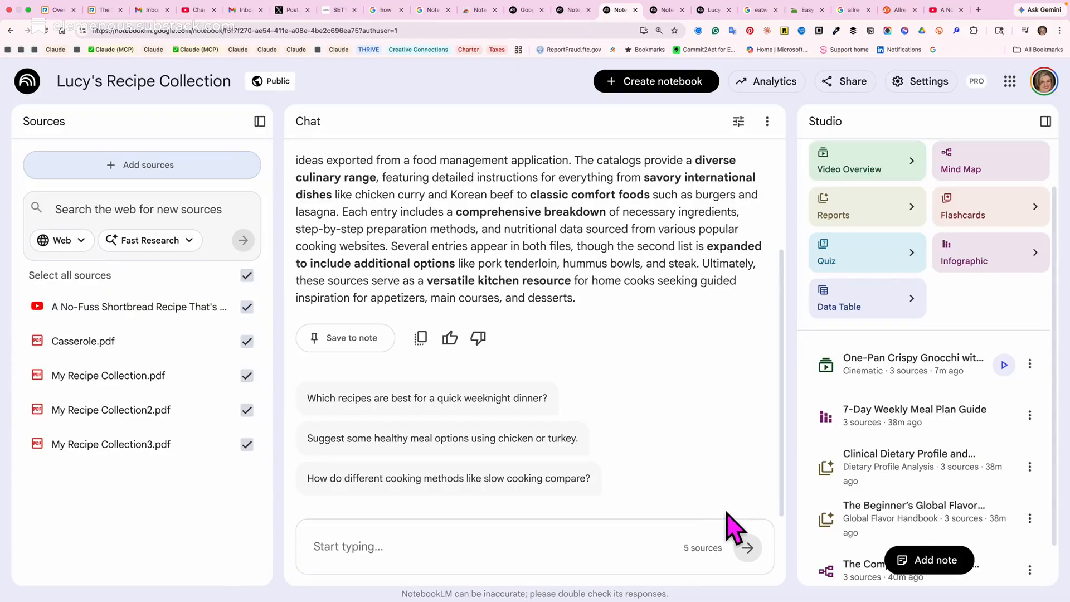
{"action": "left_click", "coordinate": [162, 306]}
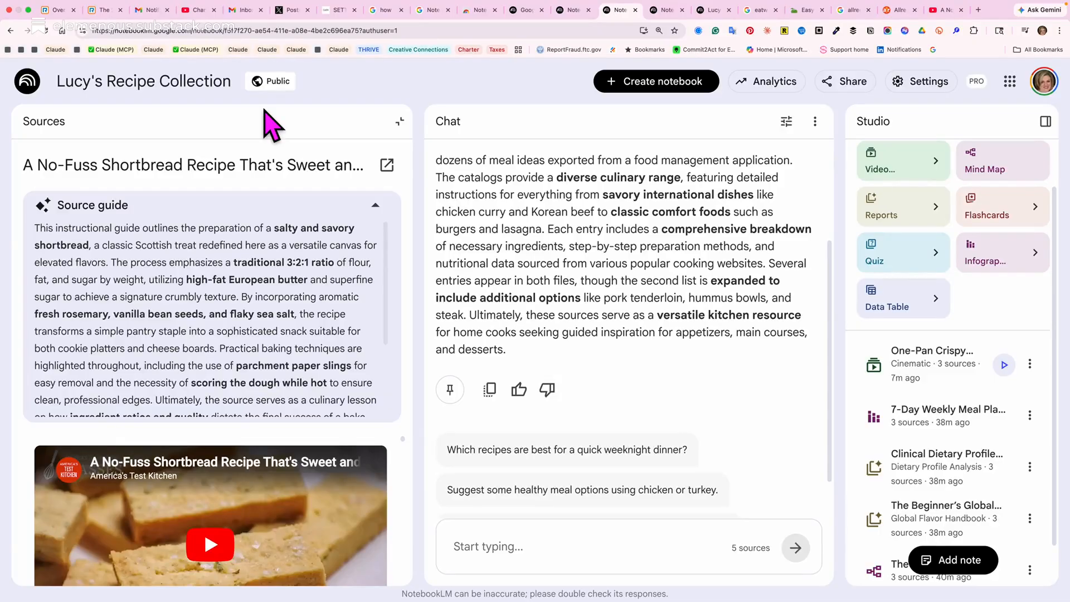
Switch to the Paprika app and open the "Tomato Lentil Stew with Crispy Potato" recipe from the recipe list.
{"action": "key", "text": "super+Tab"}
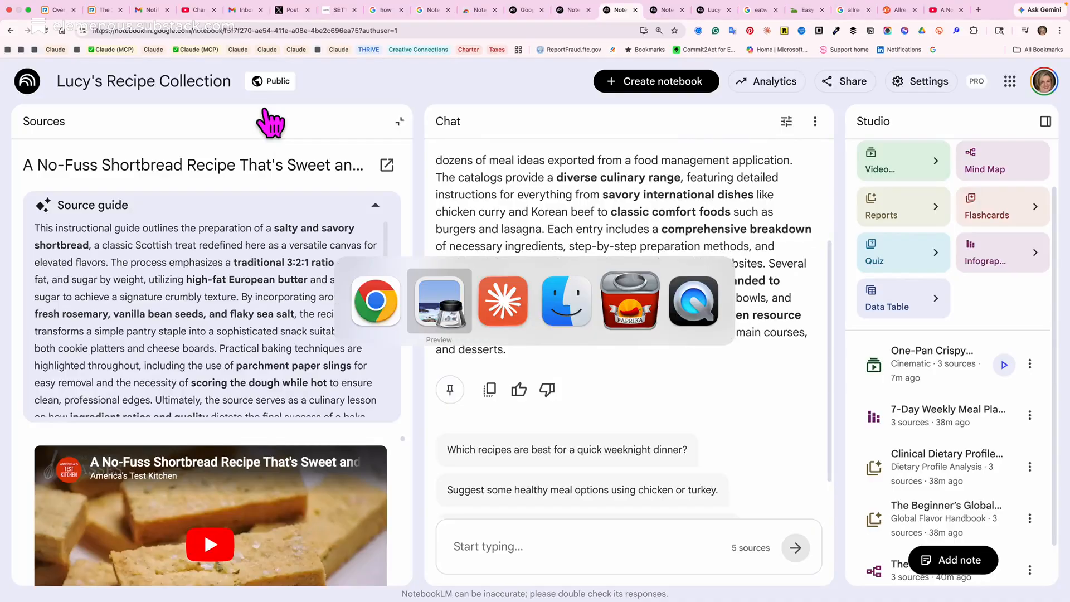
{"action": "key", "text": "super+Tab"}
{"action": "key", "text": "super+Tab"}
{"action": "key", "text": "super+Tab"}
{"action": "key", "text": "super+Tab"}
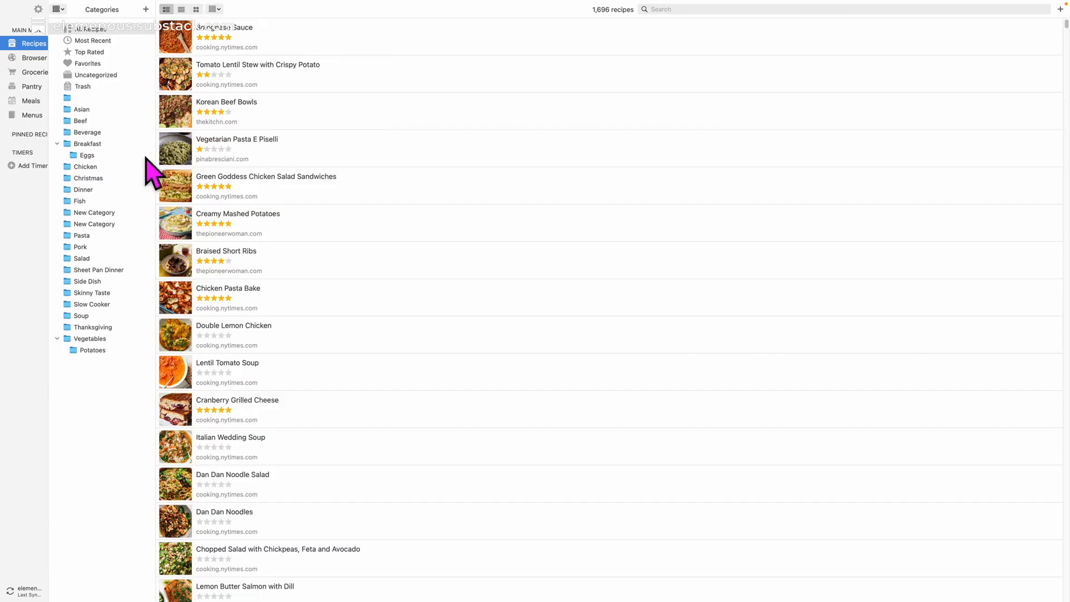
{"action": "scroll", "coordinate": [560, 315], "scroll_direction": "down", "scroll_amount": 1}
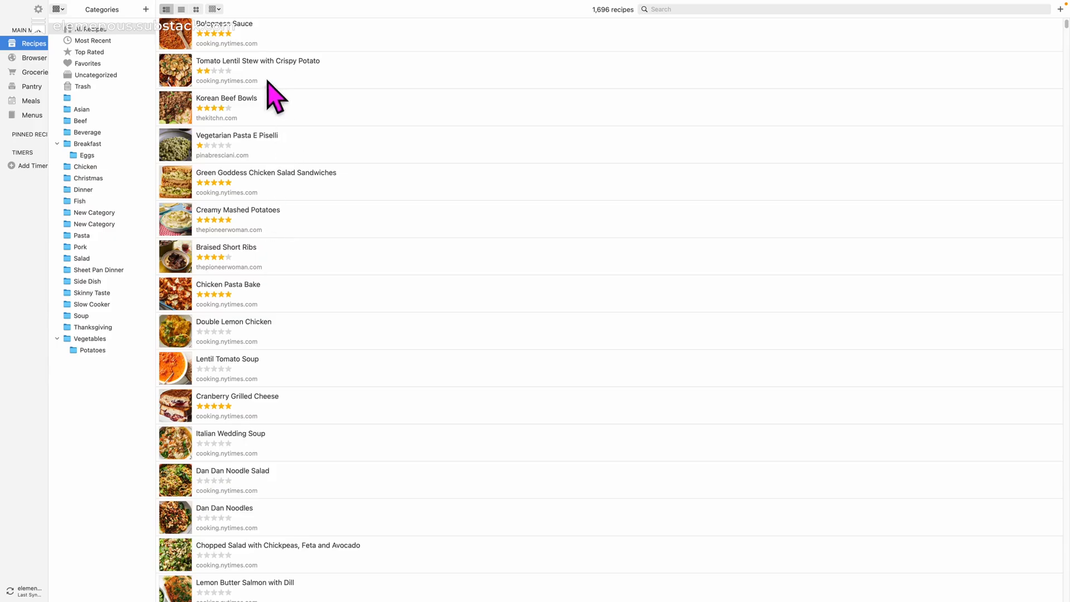
{"action": "left_click", "coordinate": [334, 79]}
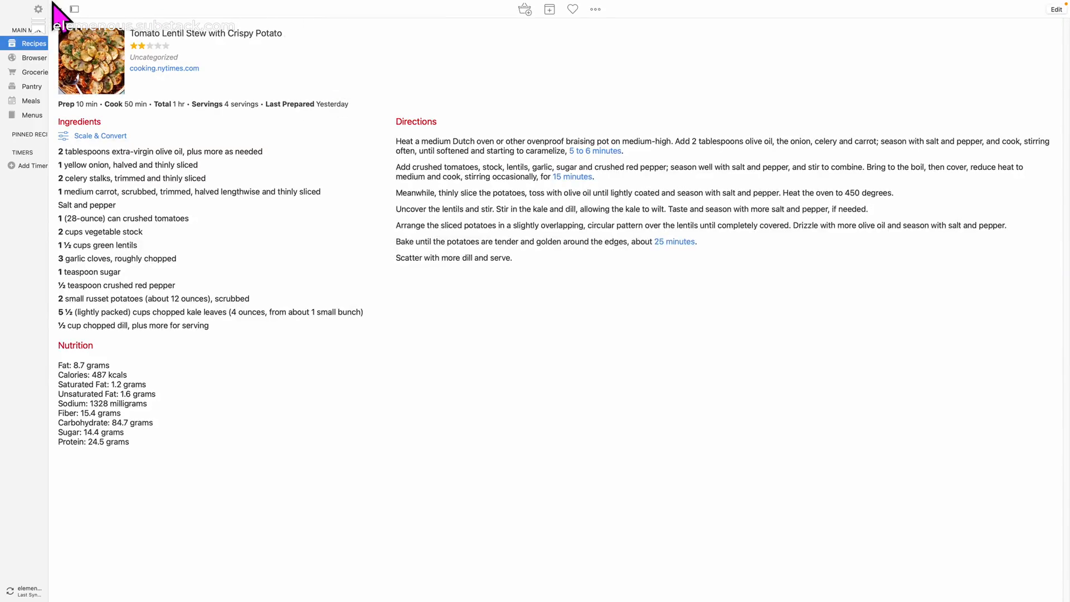
Open Paprika's recipe export dialog, check the available export formats, and cancel the export.
{"action": "left_click", "coordinate": [126, 5]}
{"action": "left_click", "coordinate": [134, 48]}
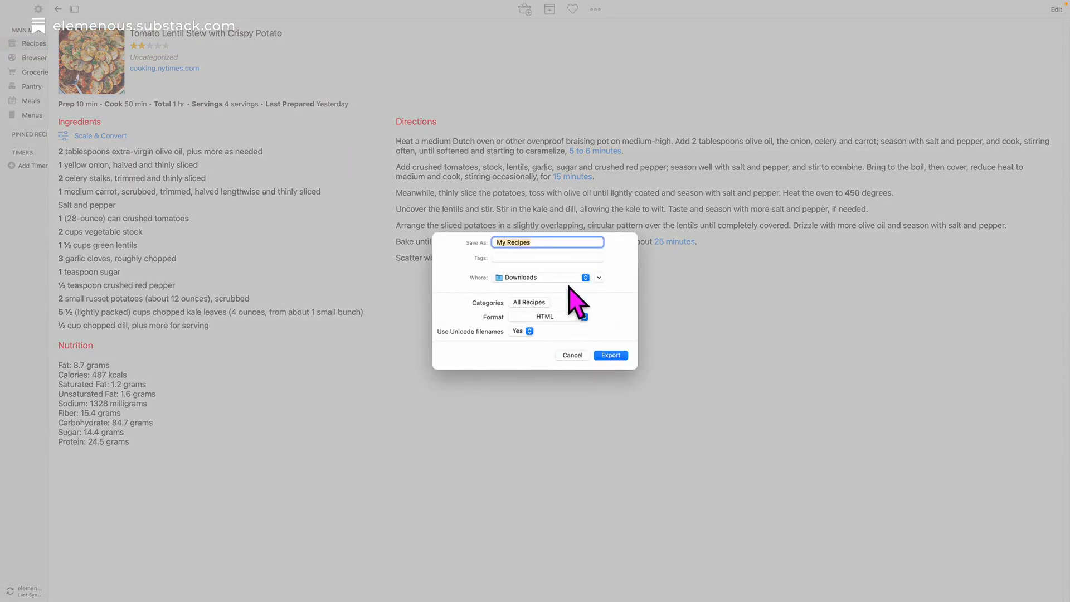
{"action": "left_click", "coordinate": [564, 317]}
{"action": "left_click", "coordinate": [564, 317]}
{"action": "left_click", "coordinate": [573, 356]}
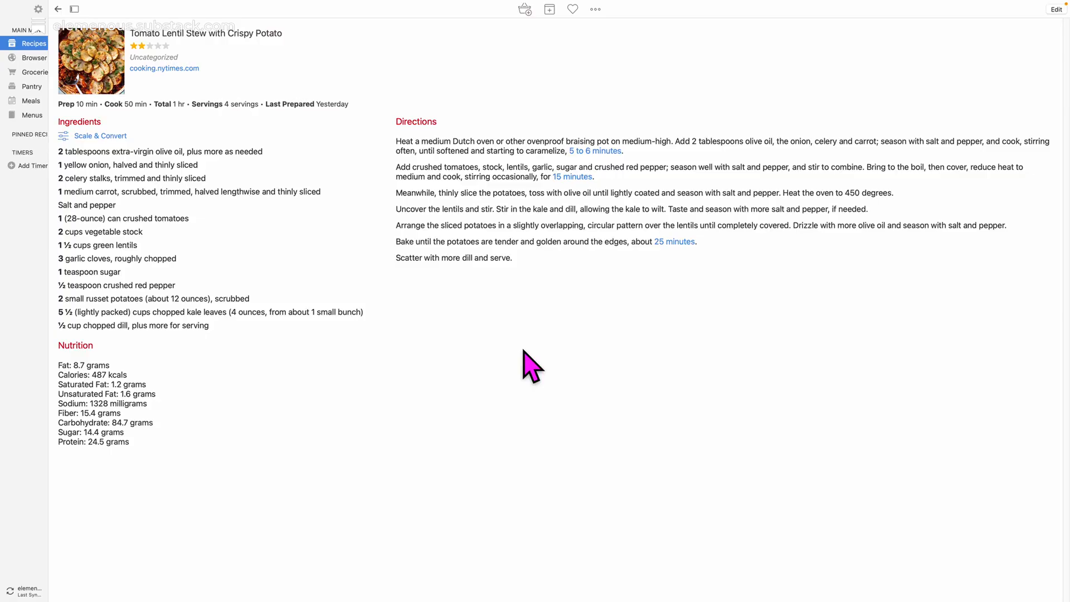
Switch from Paprika back to Chrome and return to the source list of the recipe collection notebook.
{"action": "key", "text": "super+Tab"}
{"action": "key", "text": "super+Tab"}
{"action": "key", "text": "super+Tab"}
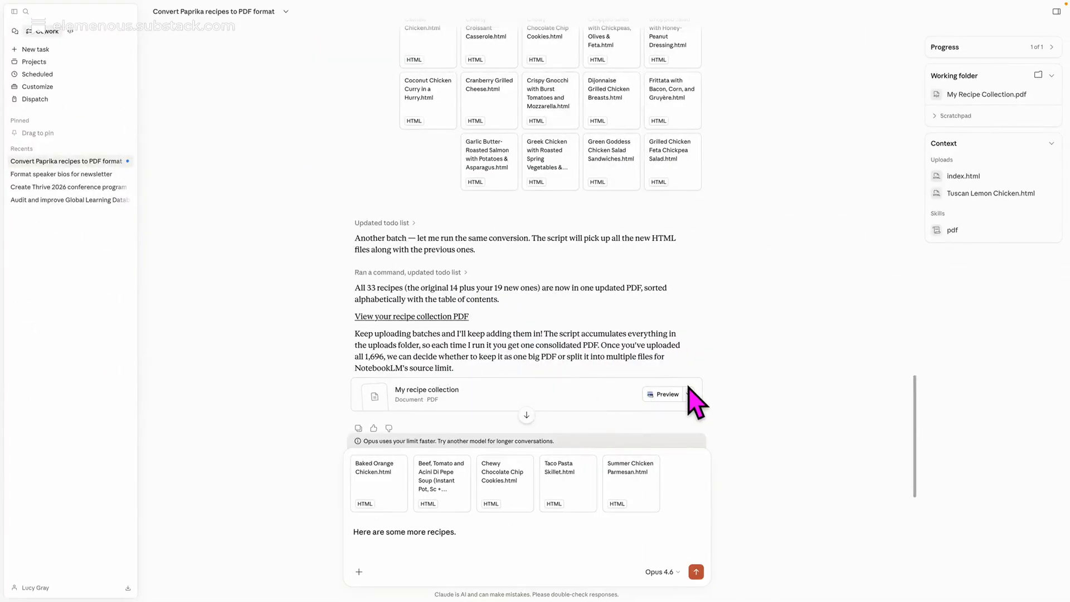
{"action": "key", "text": "super+Tab"}
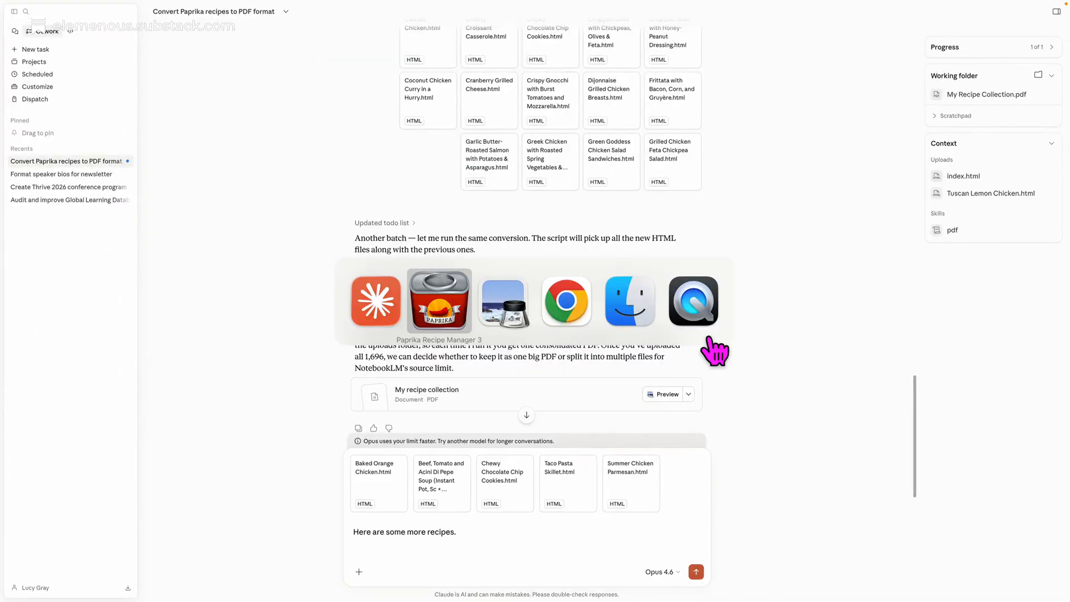
{"action": "key", "text": "super+Tab"}
{"action": "key", "text": "super+Tab"}
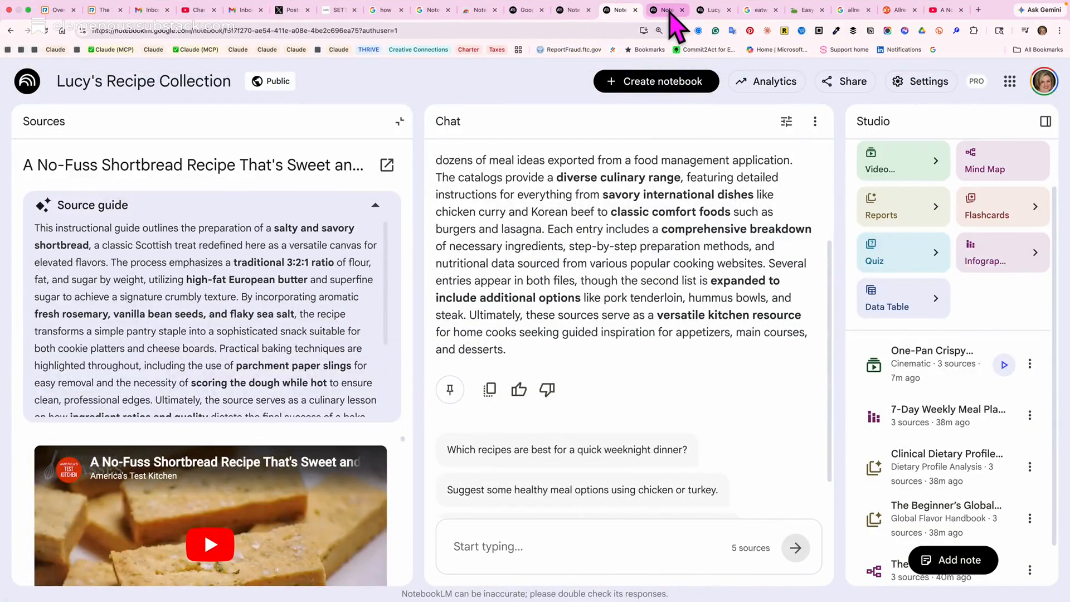
{"action": "left_click", "coordinate": [669, 11]}
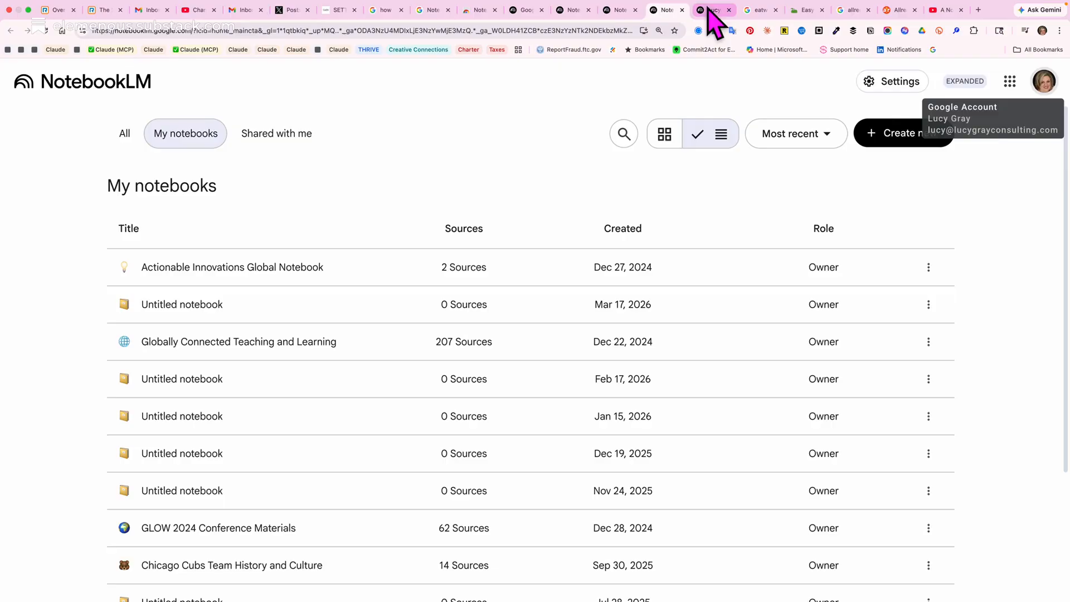
{"action": "left_click", "coordinate": [619, 10]}
{"action": "left_click", "coordinate": [44, 122]}
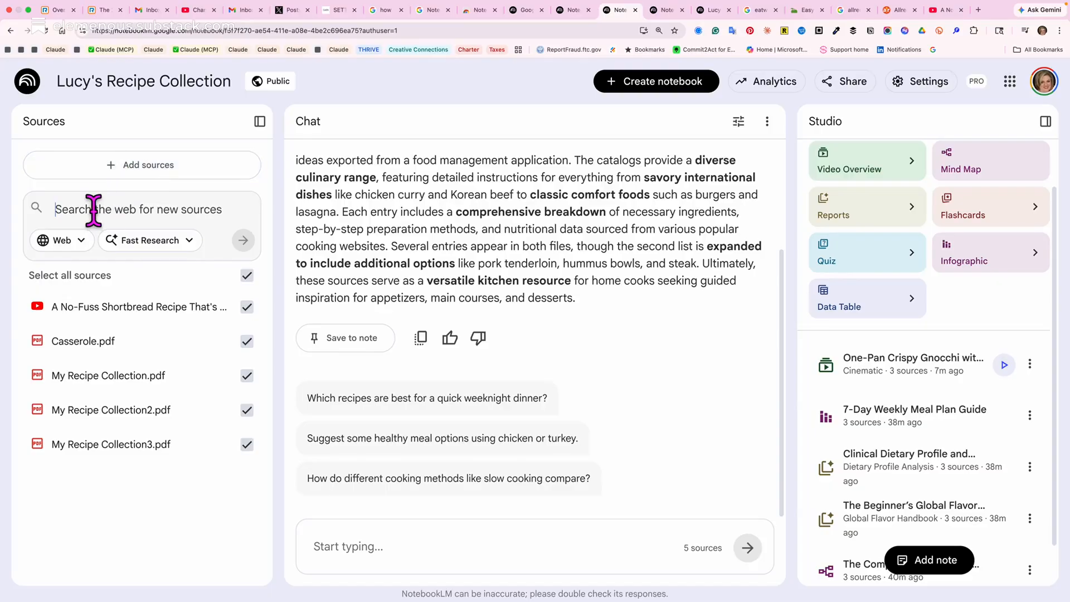
Check the available origins and research modes for finding new sources in the notebook.
{"action": "left_click", "coordinate": [85, 246]}
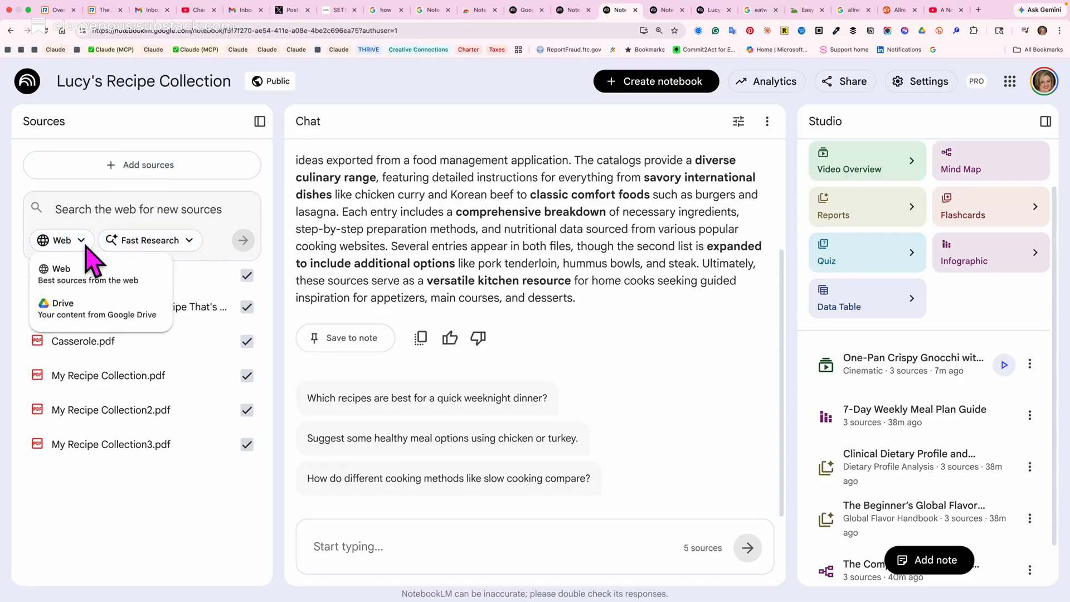
{"action": "left_click", "coordinate": [86, 246]}
{"action": "left_click", "coordinate": [137, 247]}
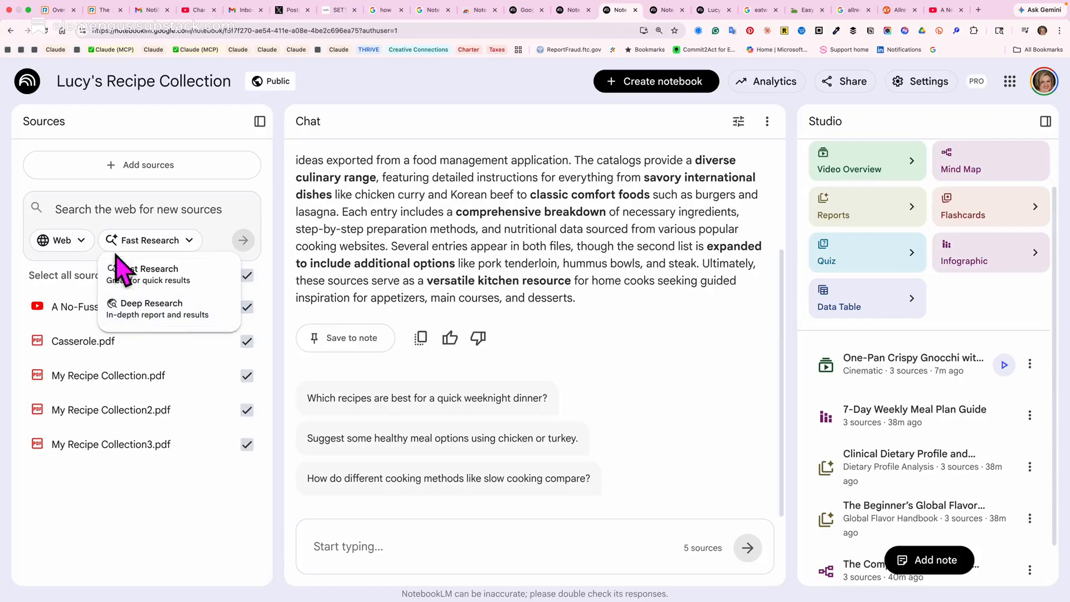
Search the web for new sources on "Paleo friendly recipes" using Fast Research.
{"action": "left_click", "coordinate": [76, 209]}
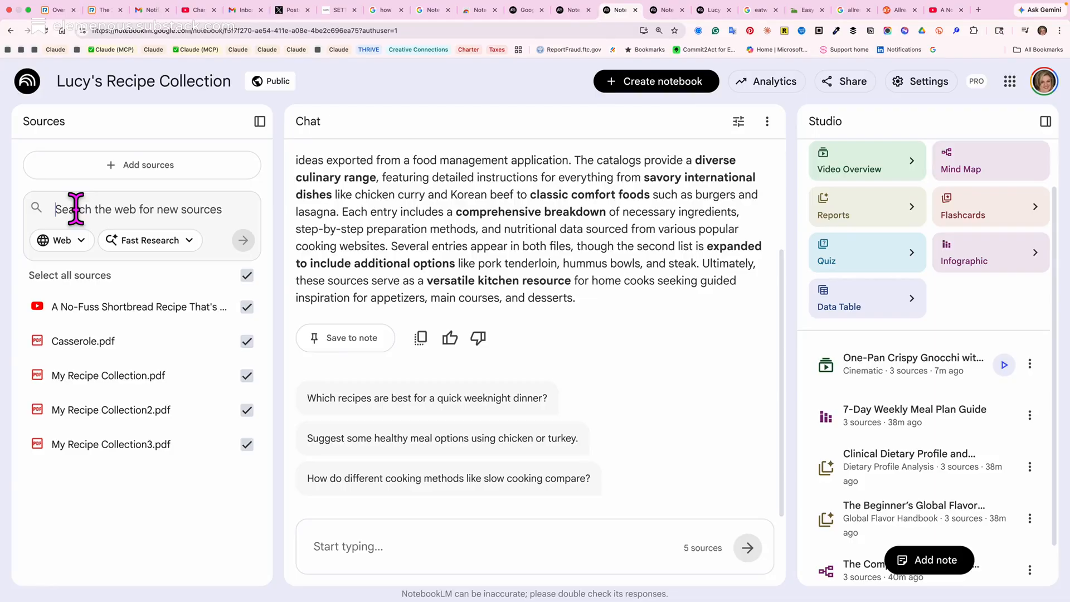
{"action": "type", "text": "Ve"}
{"action": "key", "text": "BackSpace"}
{"action": "key", "text": "BackSpace"}
{"action": "type", "text": "Pale"}
{"action": "key", "text": "BackSpace"}
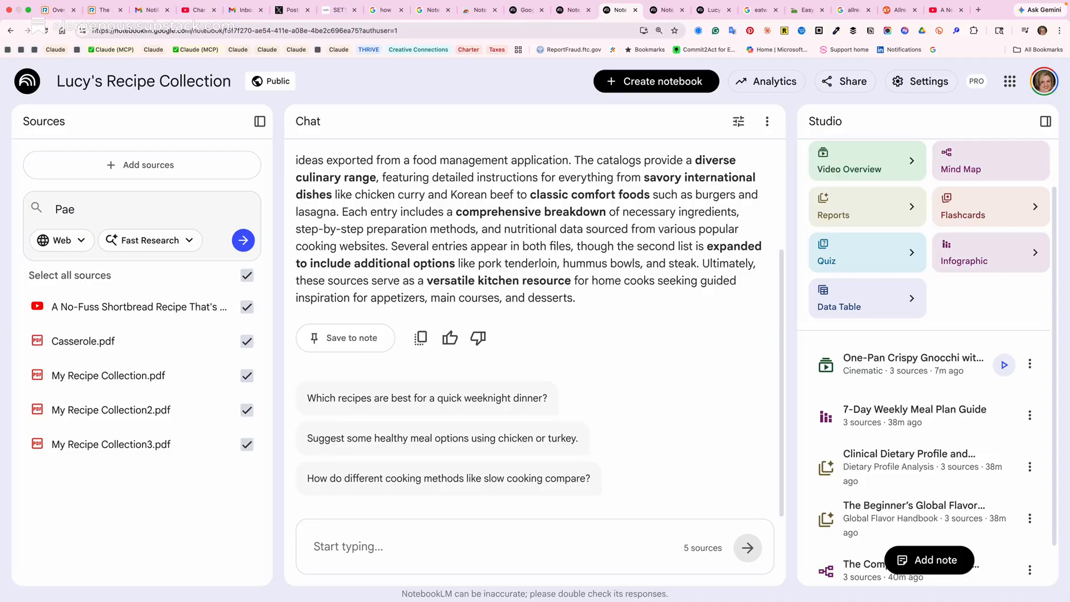
{"action": "type", "text": "eo friendly recipes"}
{"action": "key", "text": "Return"}
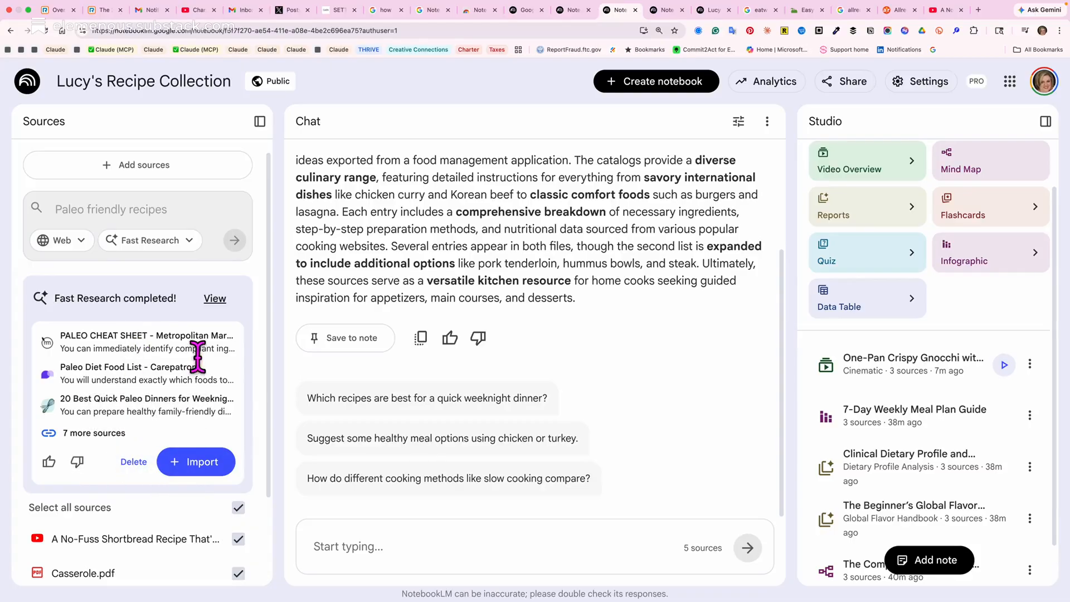
View the discovered paleo sources and preview the Metropolitan Market cheat sheet and the Carepatron food list, closing each afterward.
{"action": "left_click", "coordinate": [218, 308]}
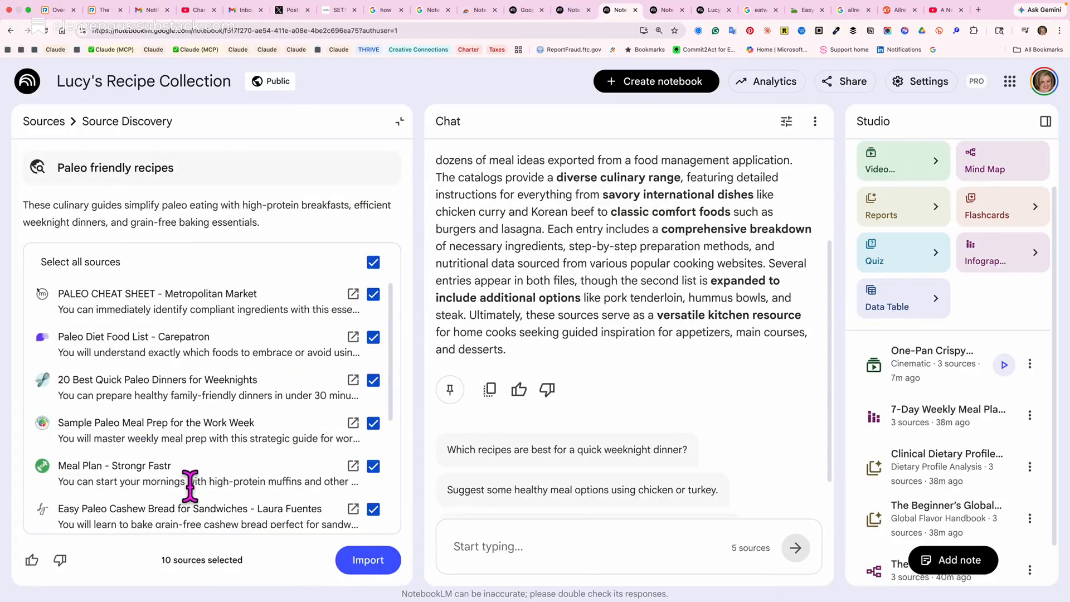
{"action": "left_click", "coordinate": [352, 295]}
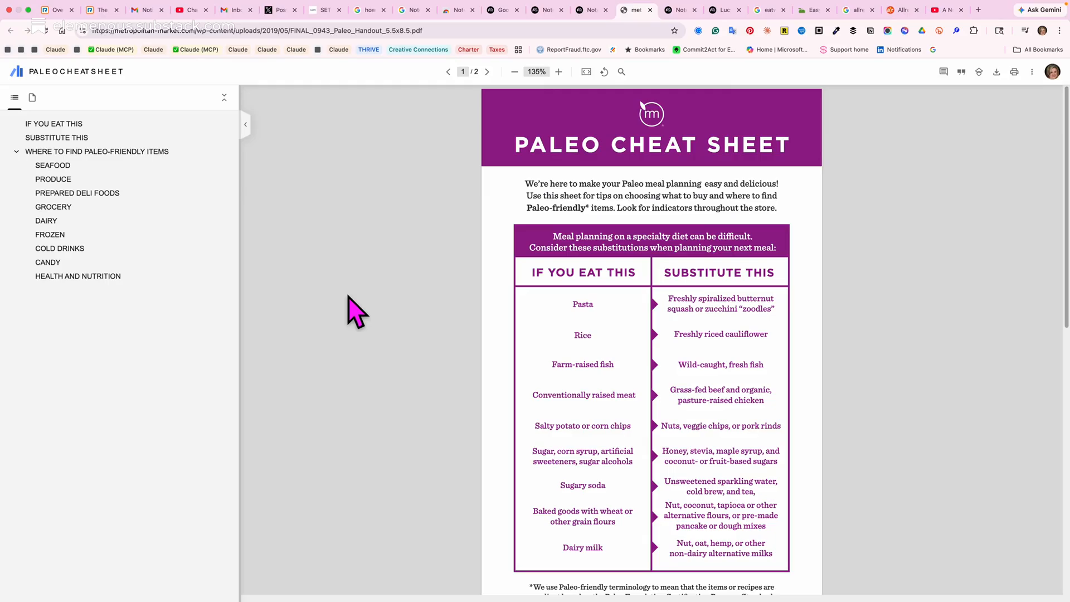
{"action": "key", "text": "super+w"}
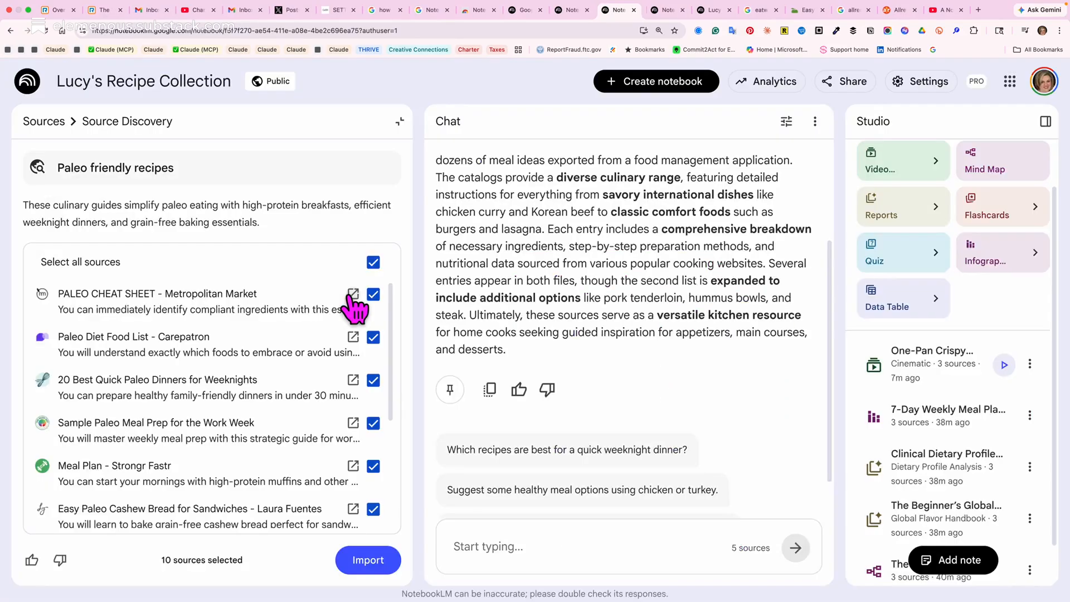
{"action": "left_click", "coordinate": [352, 336]}
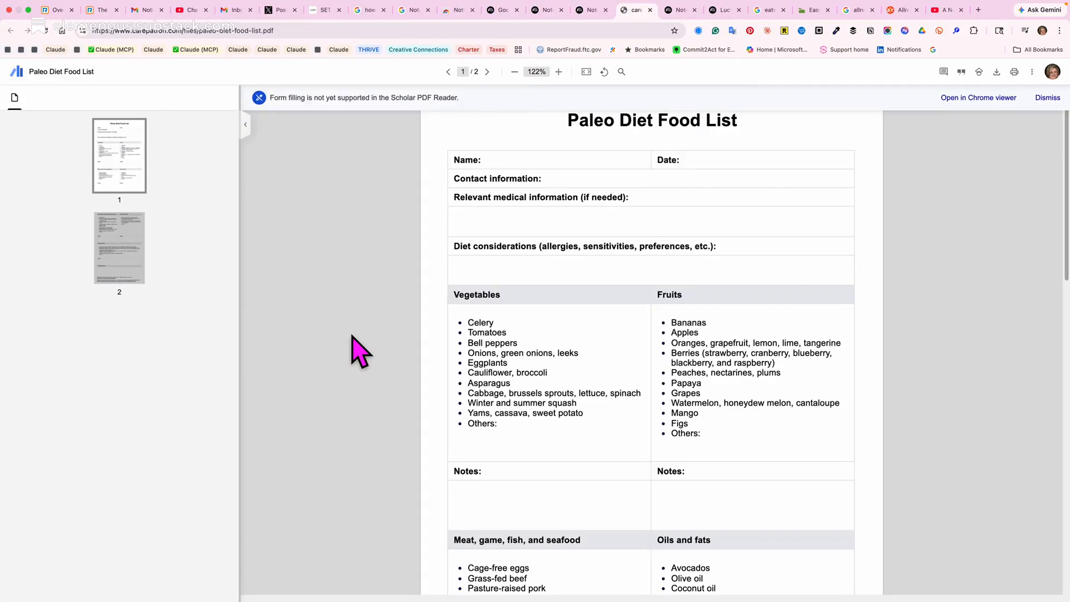
{"action": "key", "text": "super+w"}
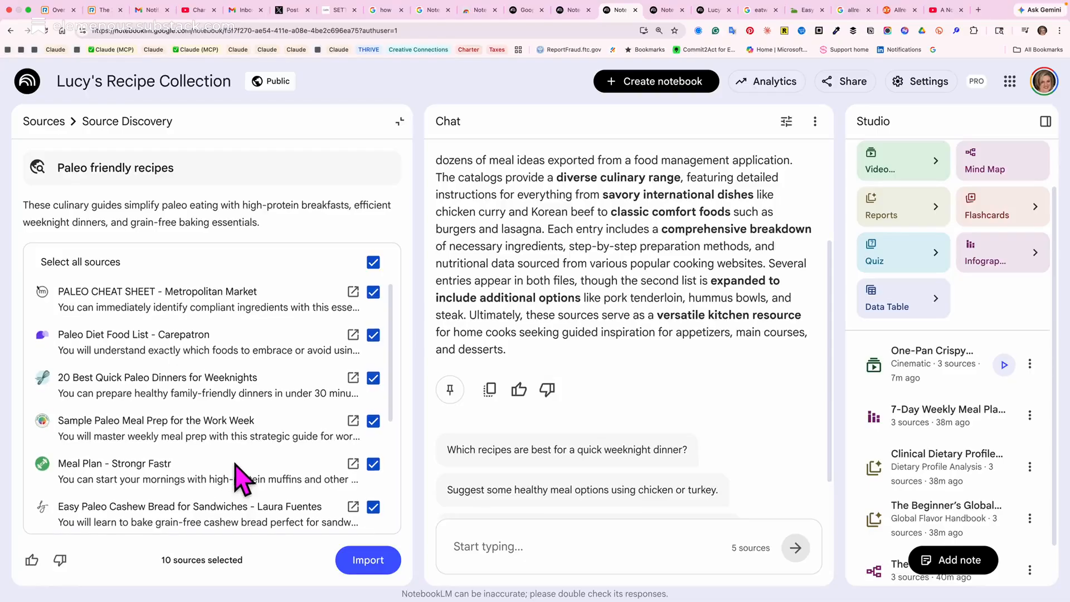
Import all the discovered paleo sources into the notebook and look through its source list.
{"action": "scroll", "coordinate": [239, 477], "scroll_direction": "down", "scroll_amount": 4}
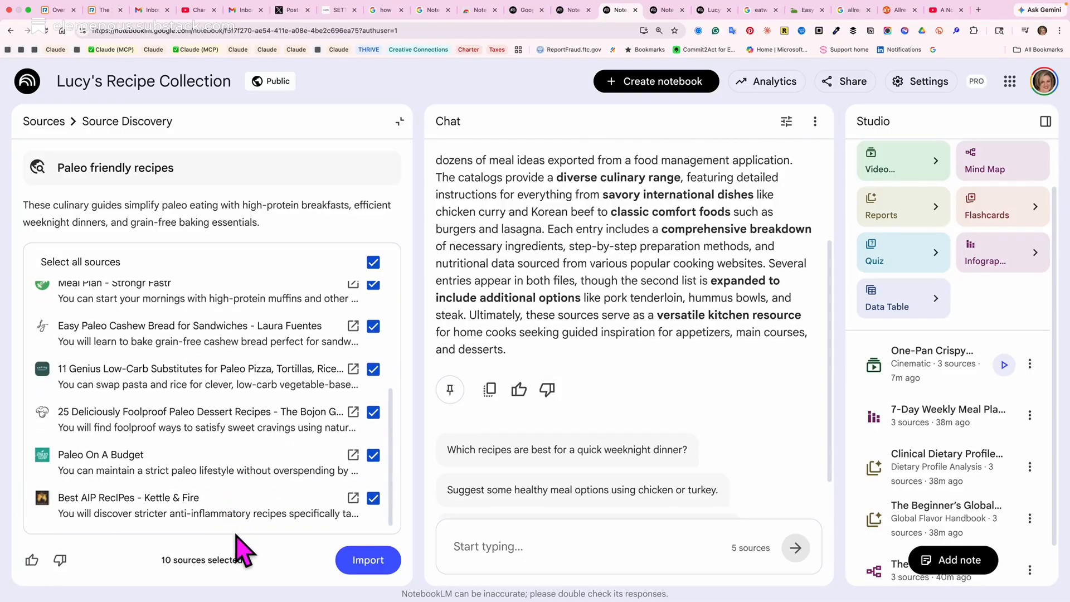
{"action": "left_click", "coordinate": [343, 563]}
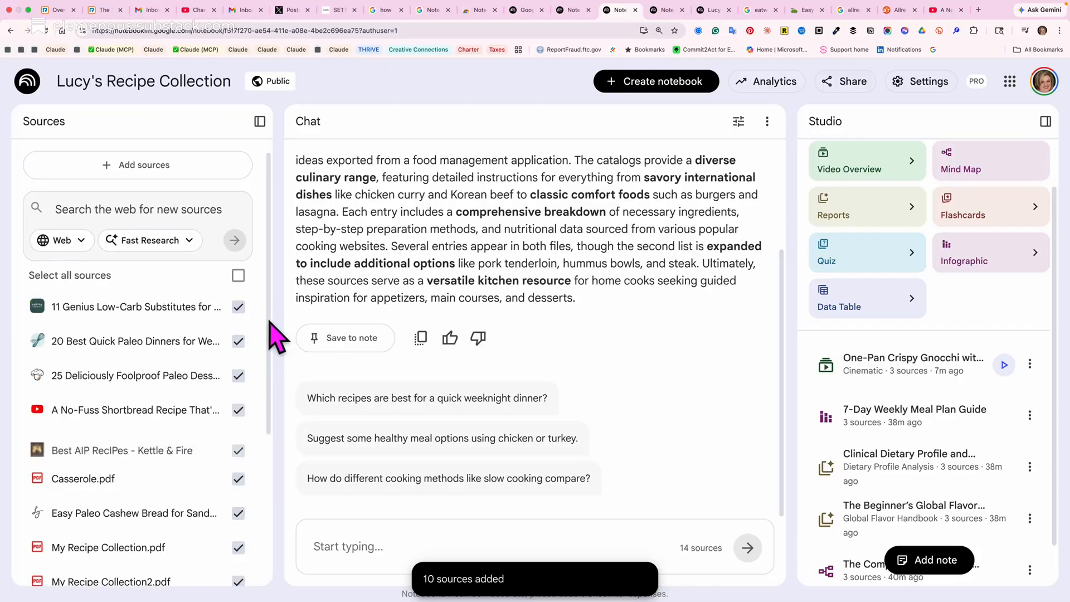
{"action": "left_click_drag", "start_coordinate": [270, 321], "coordinate": [272, 524]}
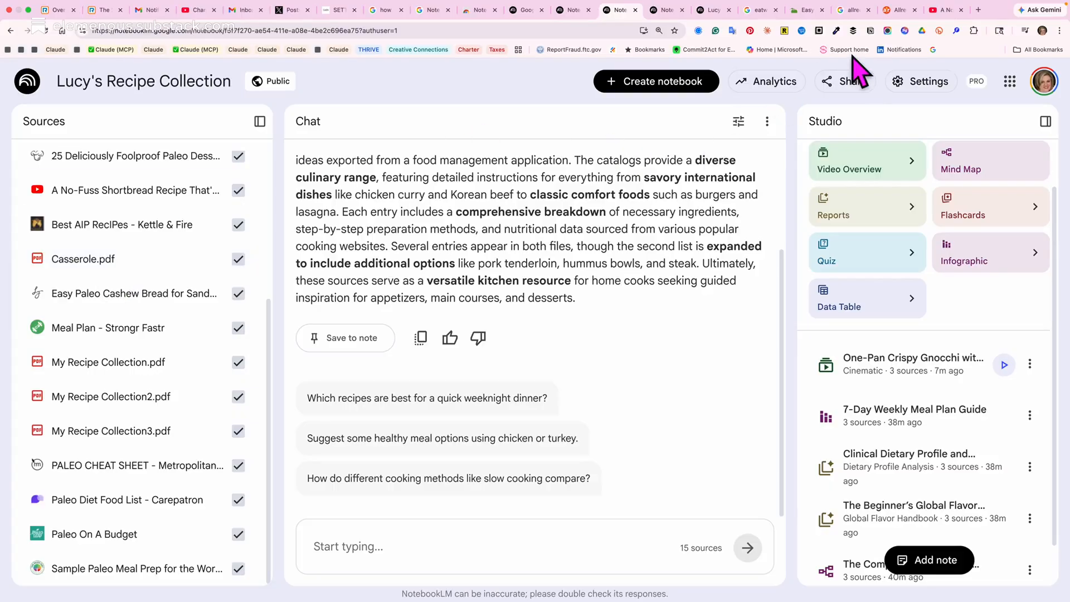
Open the notebook's sharing settings, view the suggested people, copy the notebook link, and close the dialog.
{"action": "left_click", "coordinate": [860, 82]}
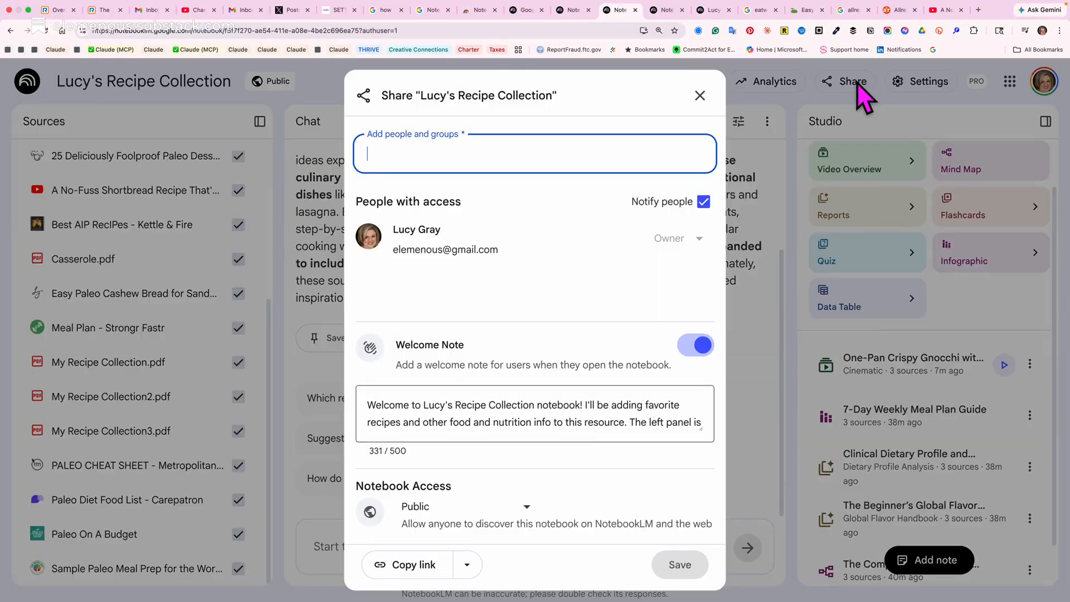
{"action": "left_click", "coordinate": [656, 146]}
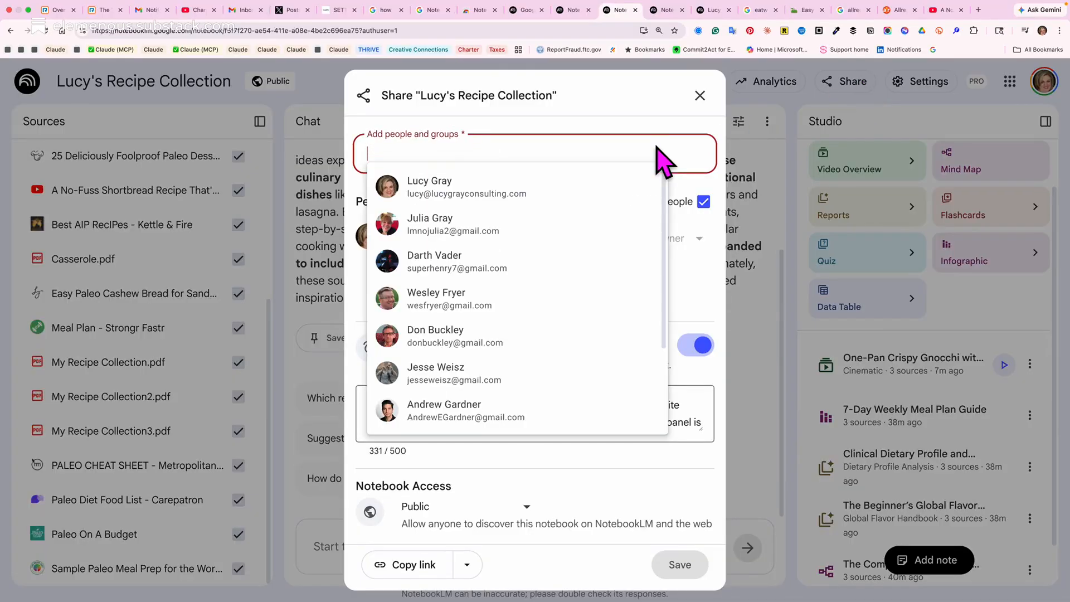
{"action": "left_click", "coordinate": [414, 564]}
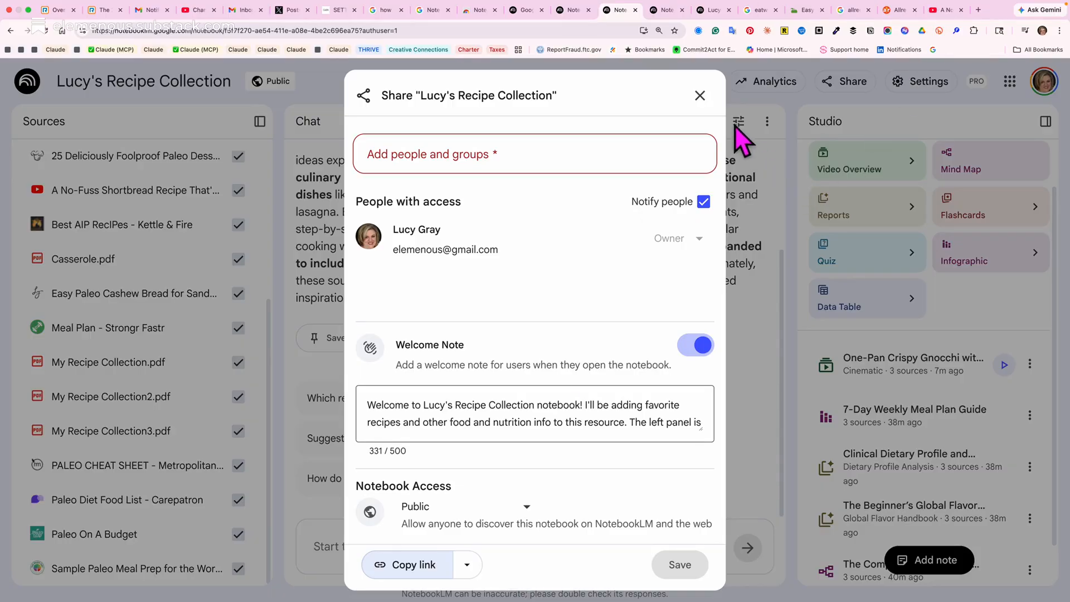
{"action": "left_click", "coordinate": [700, 96]}
{"action": "mouse_move", "coordinate": [886, 3]}
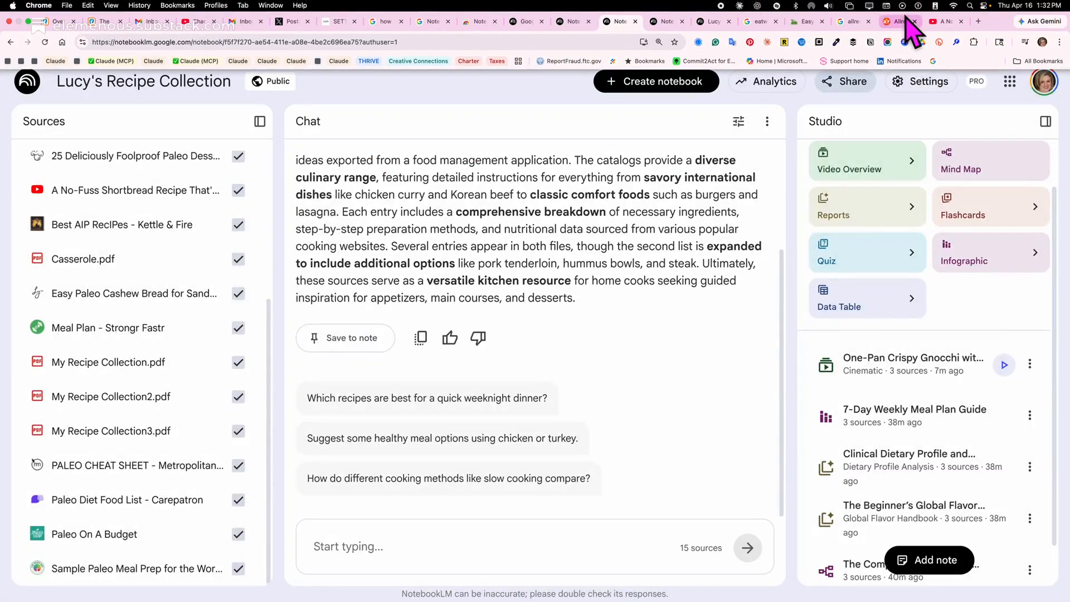